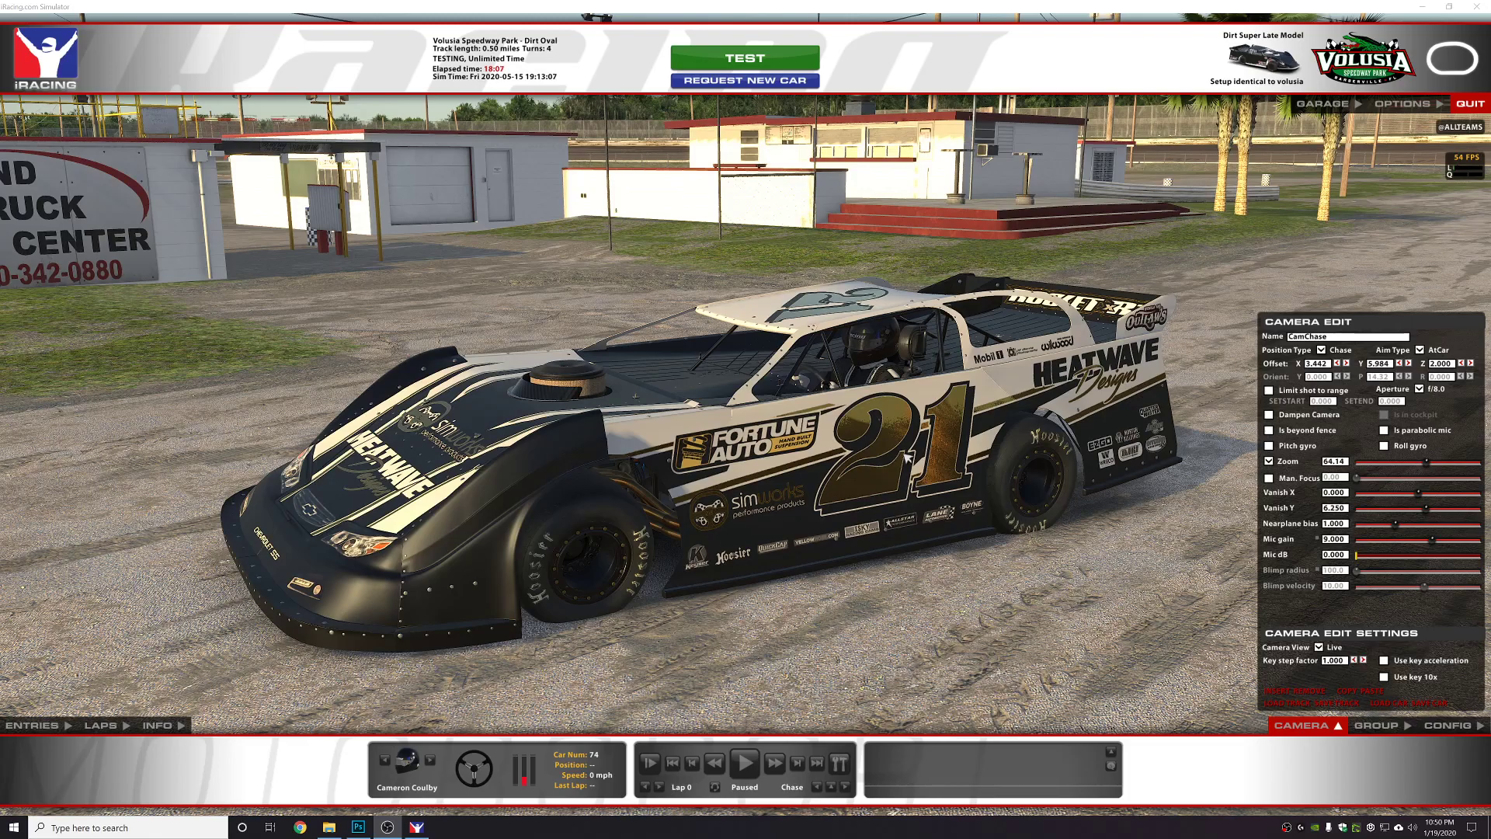
Switch from the iRacing car preview to the Photoshop paint texture.
key(alt+Tab)
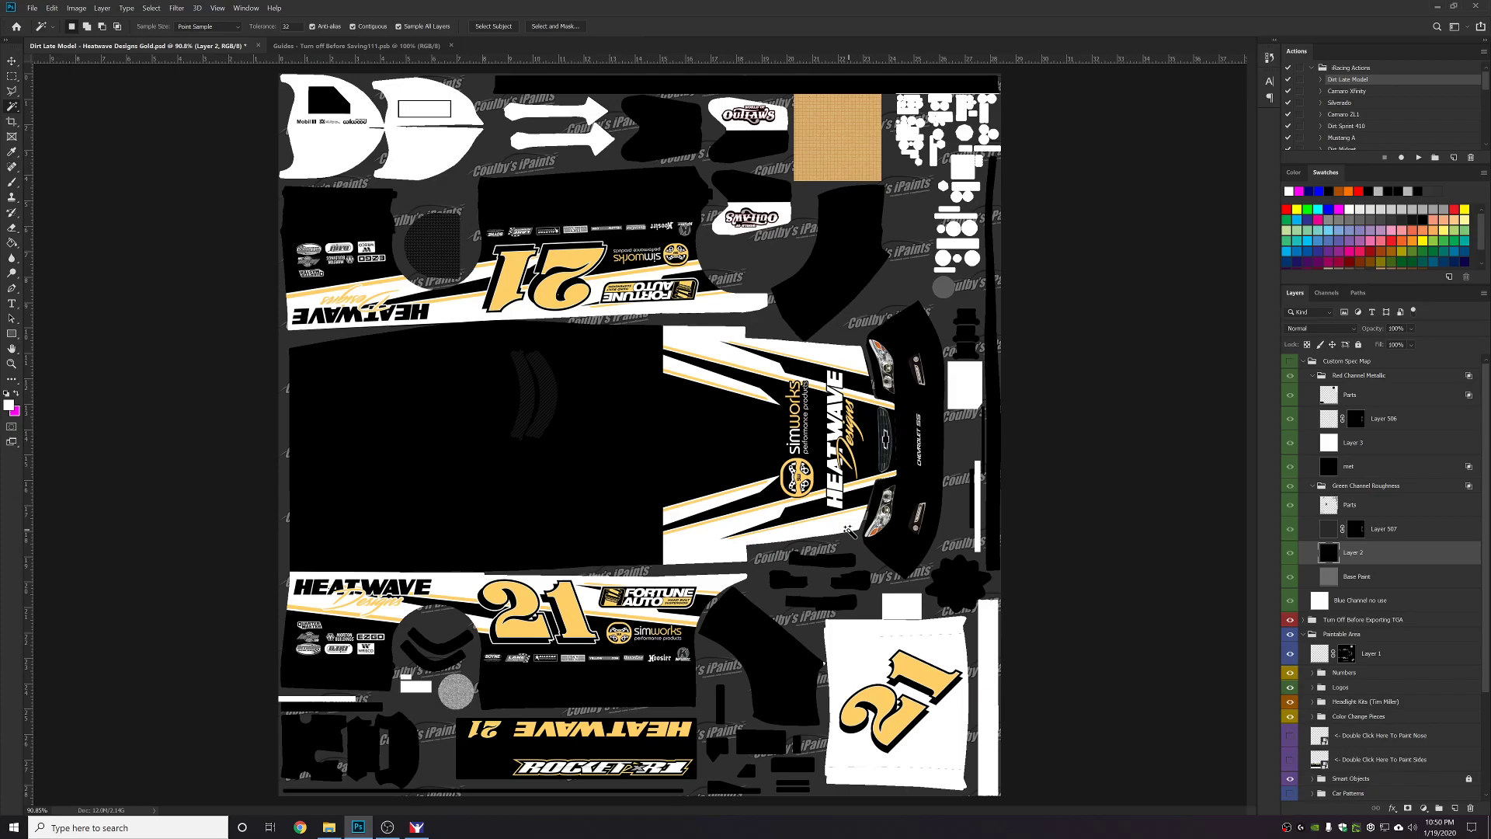
Turn on the 'Guides - Turn off Before Saving' group in the Guides file, then go back to the Heatwave Designs texture.
click(354, 46)
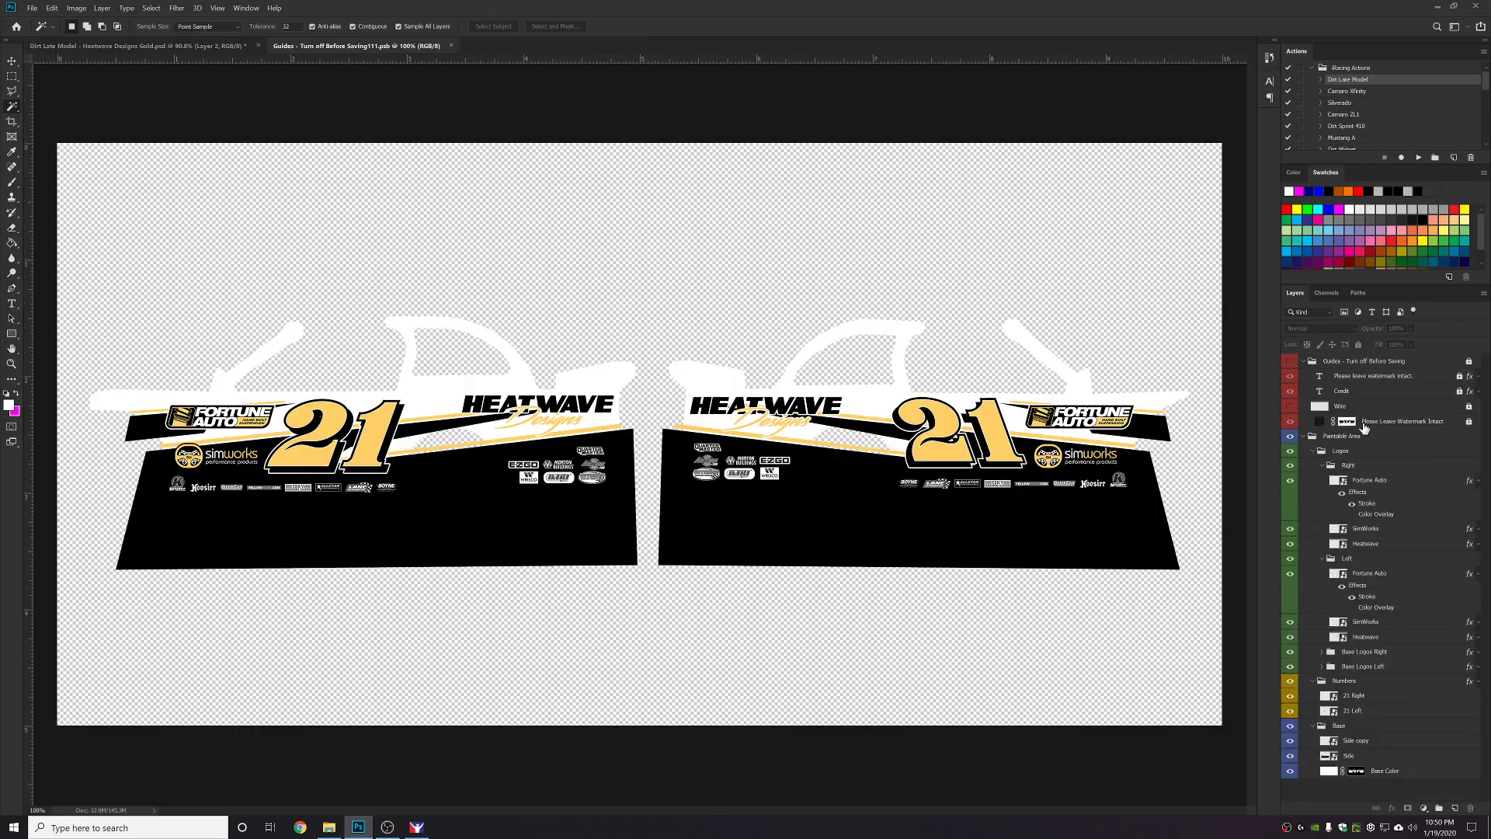
click(1289, 361)
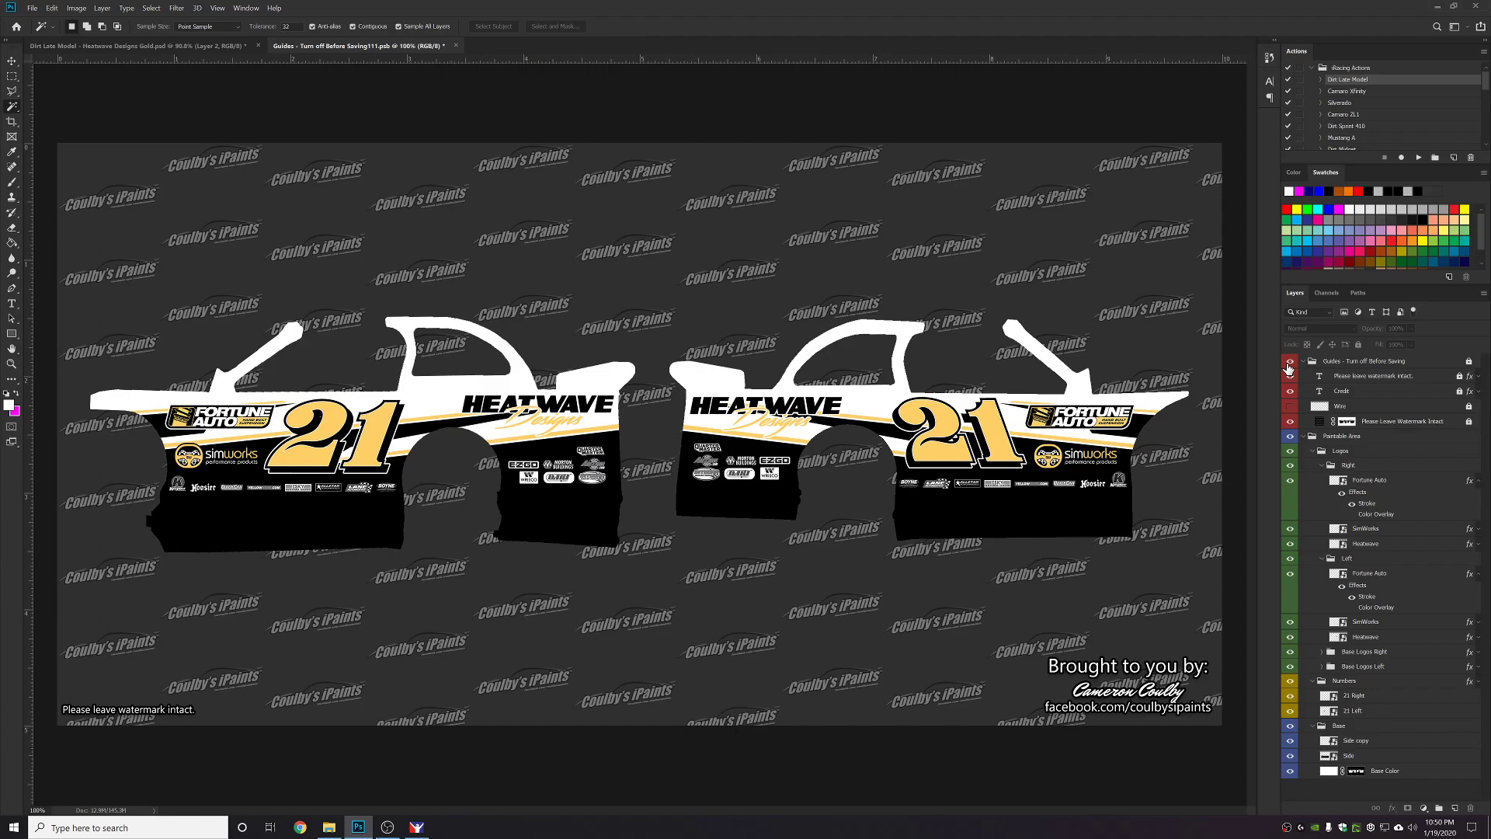
click(245, 46)
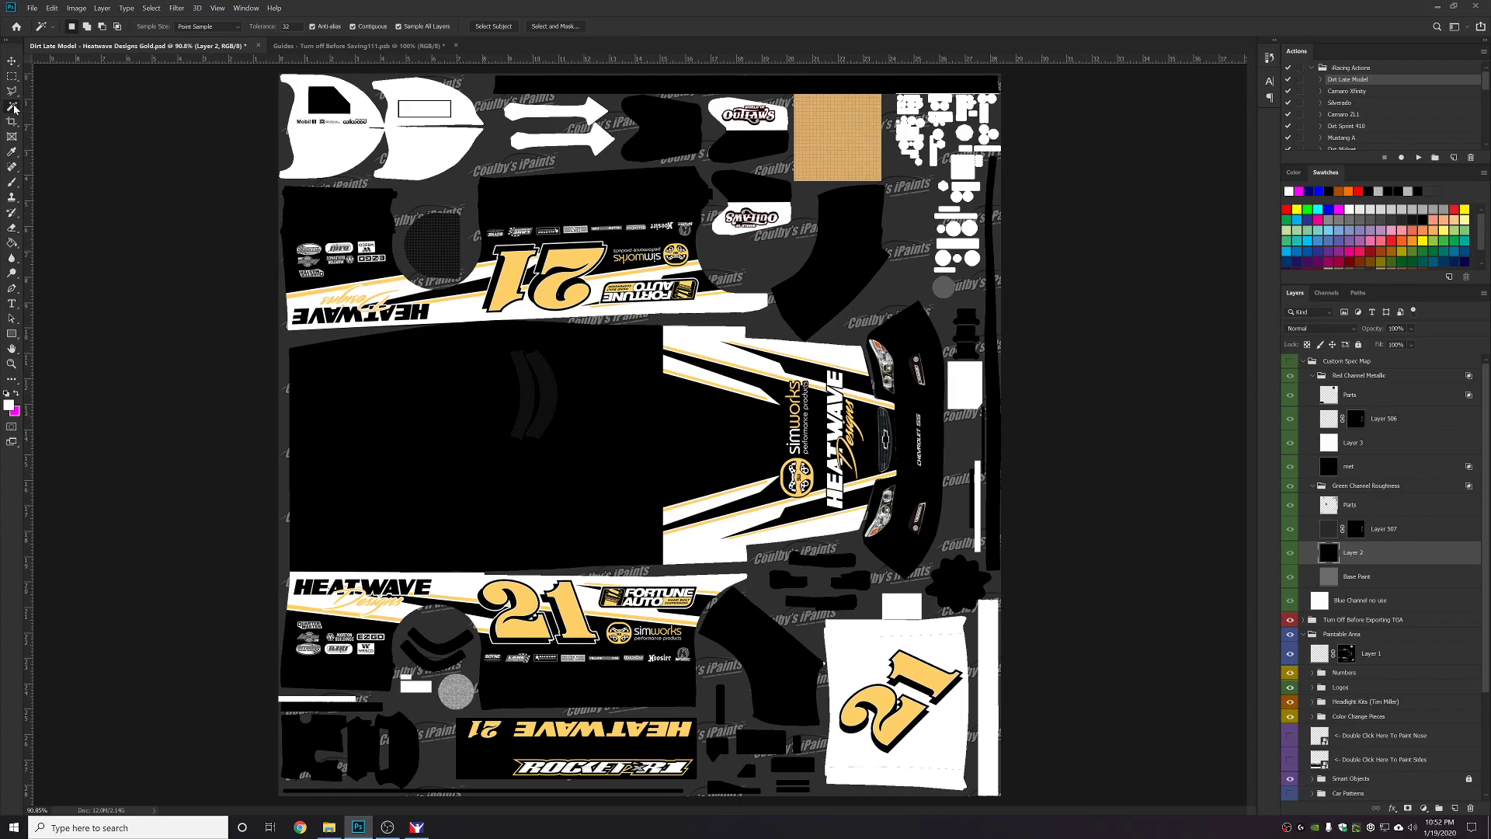
Magic-wand the yellow 21 and use Select > Similar to grab every gold area.
click(523, 607)
click(152, 9)
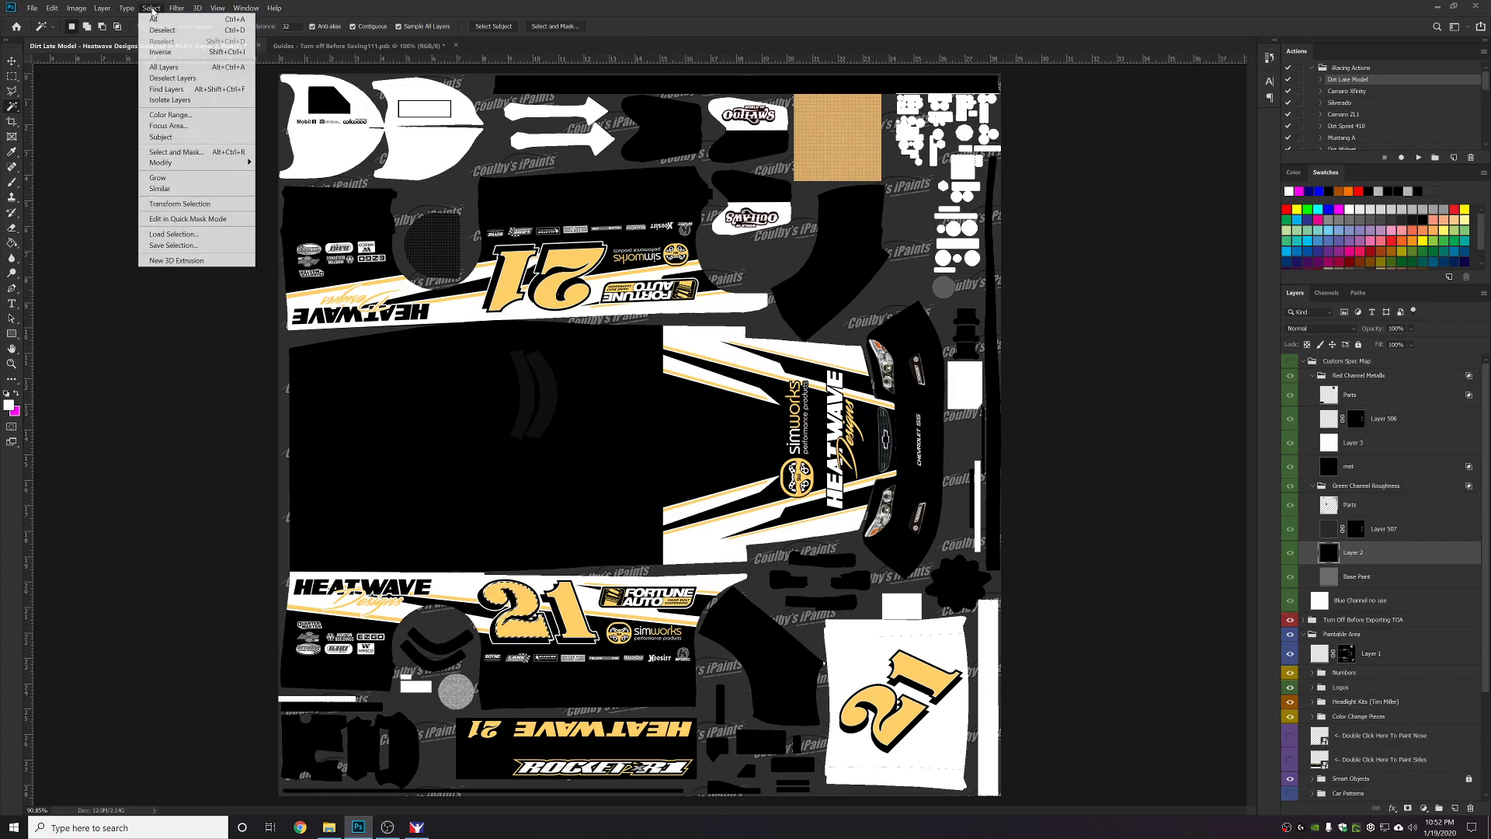
click(160, 188)
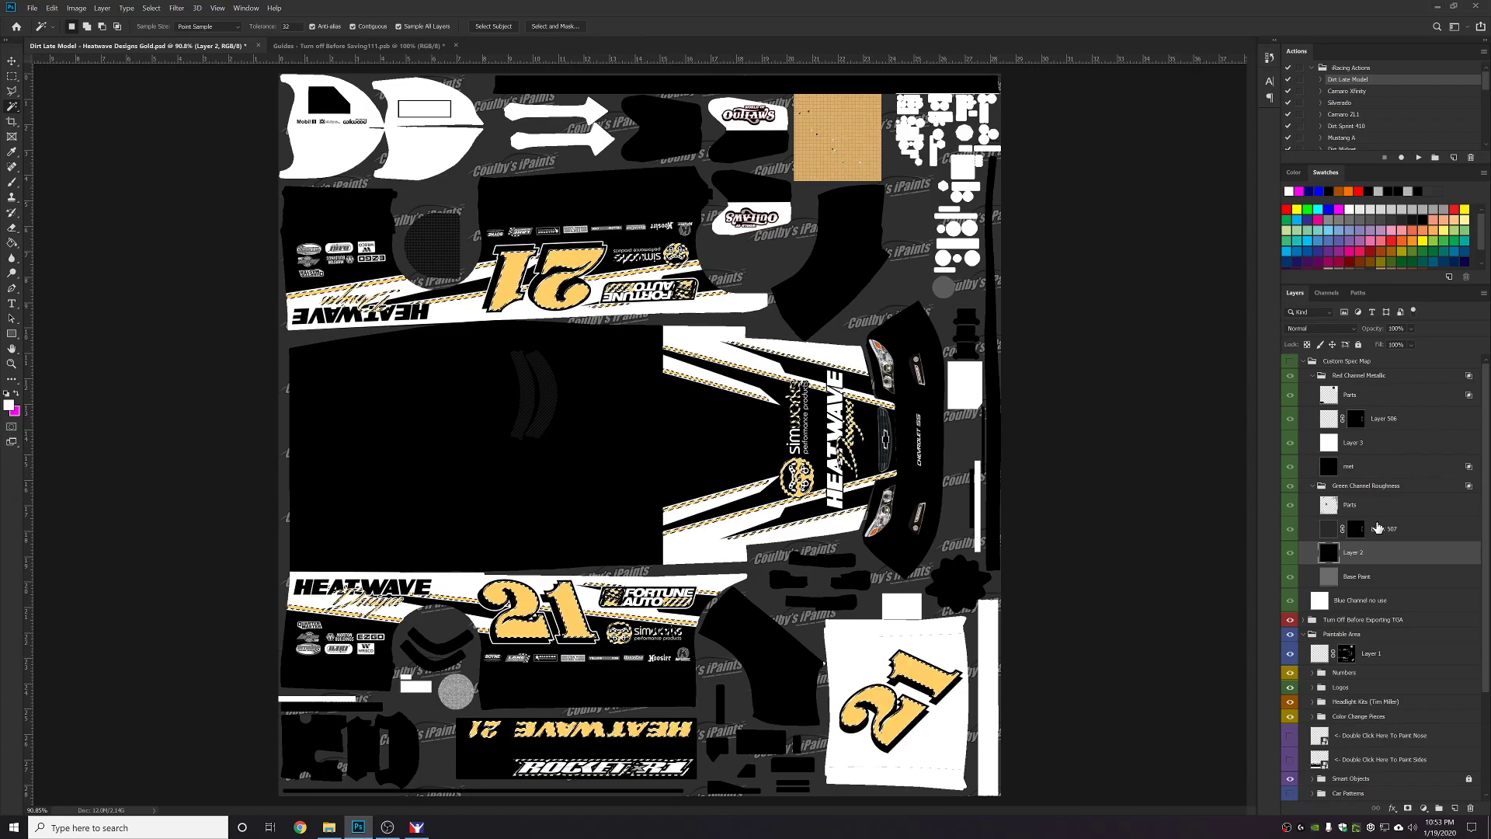
Add a layer mask from the gold selection to Layer 2 in Green Channel Roughness.
click(1352, 446)
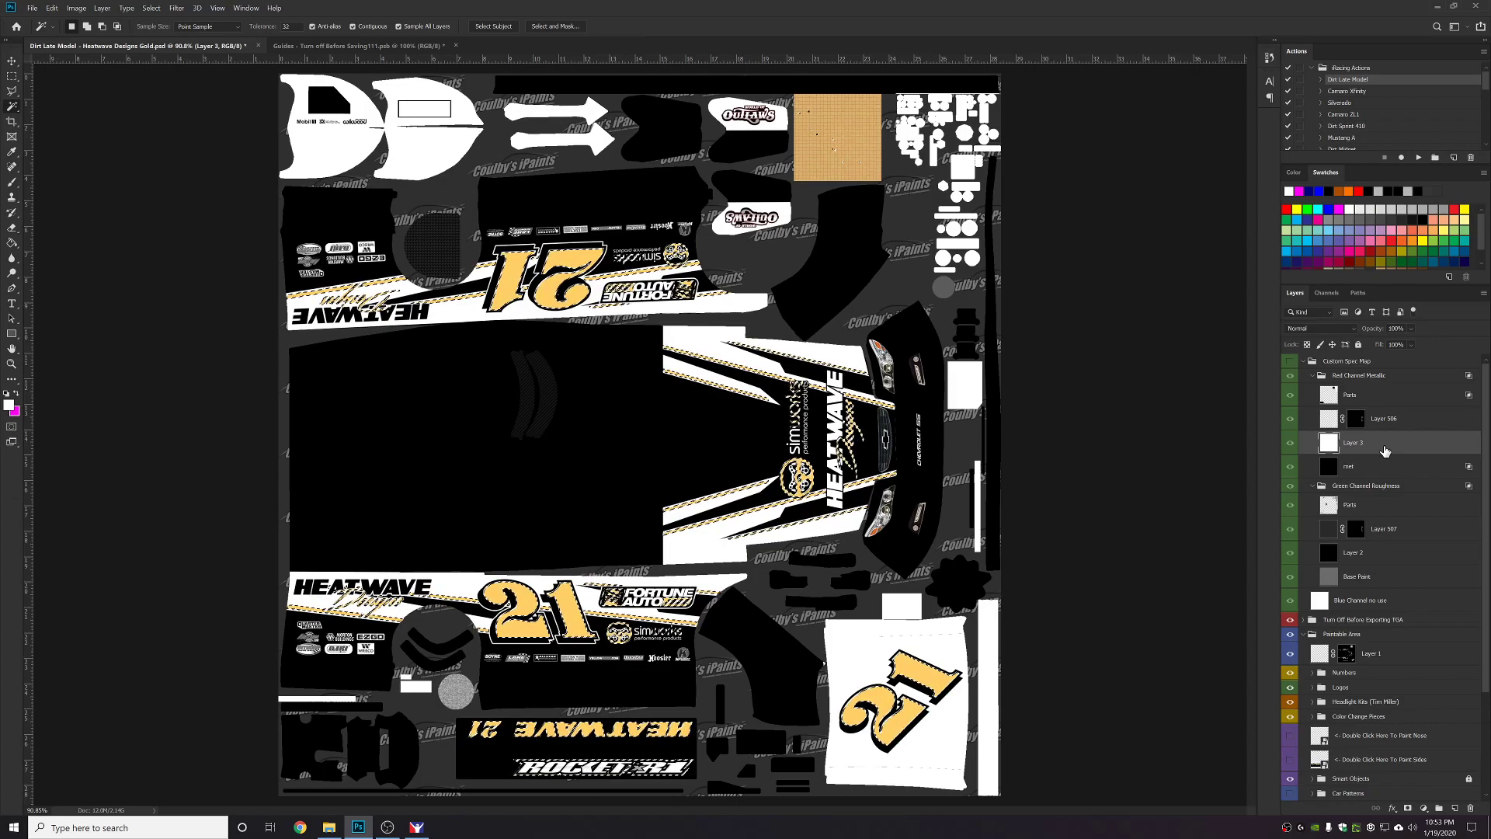
click(1400, 559)
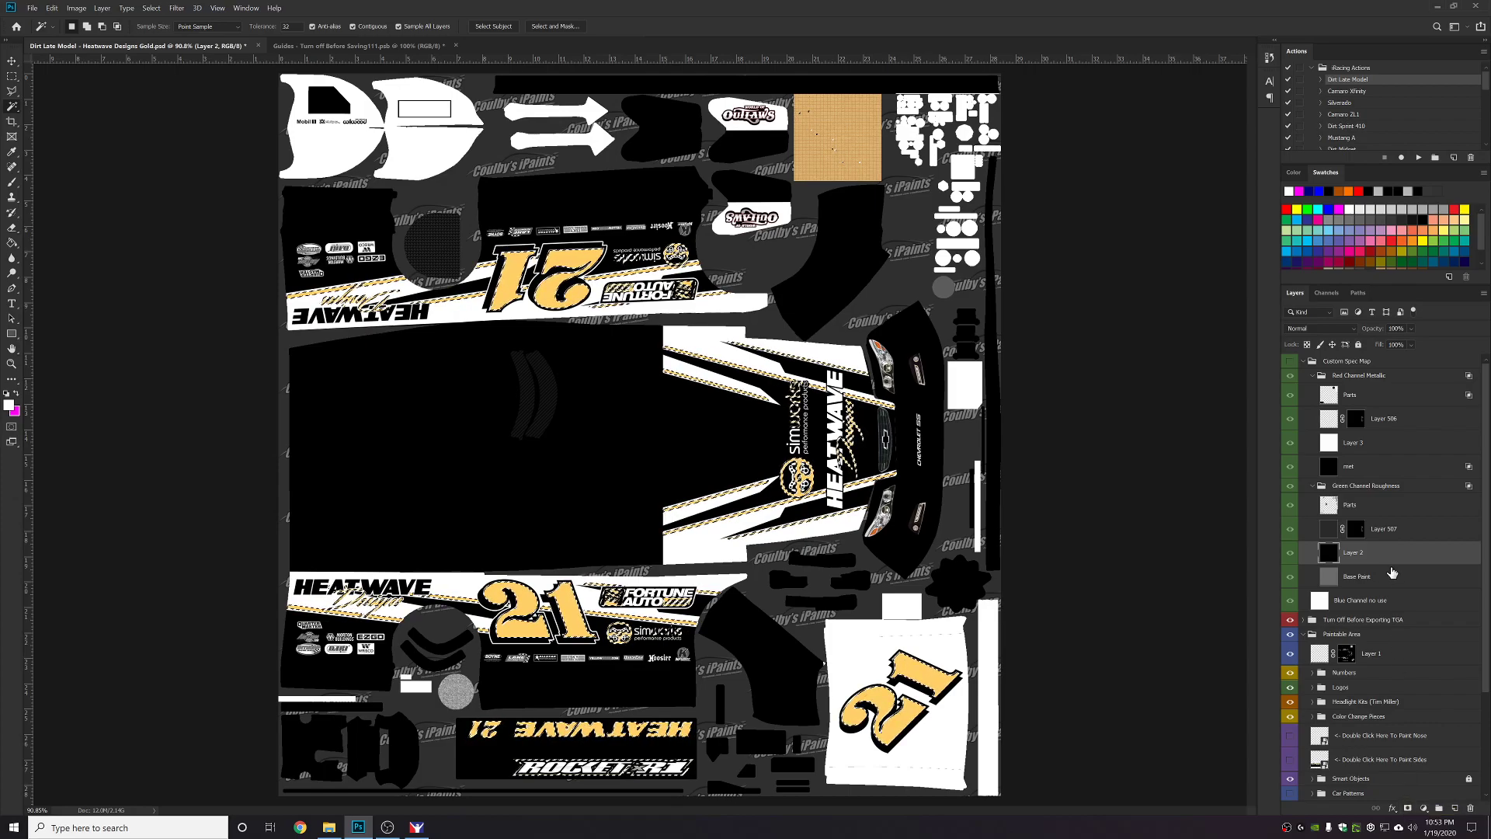
click(1407, 812)
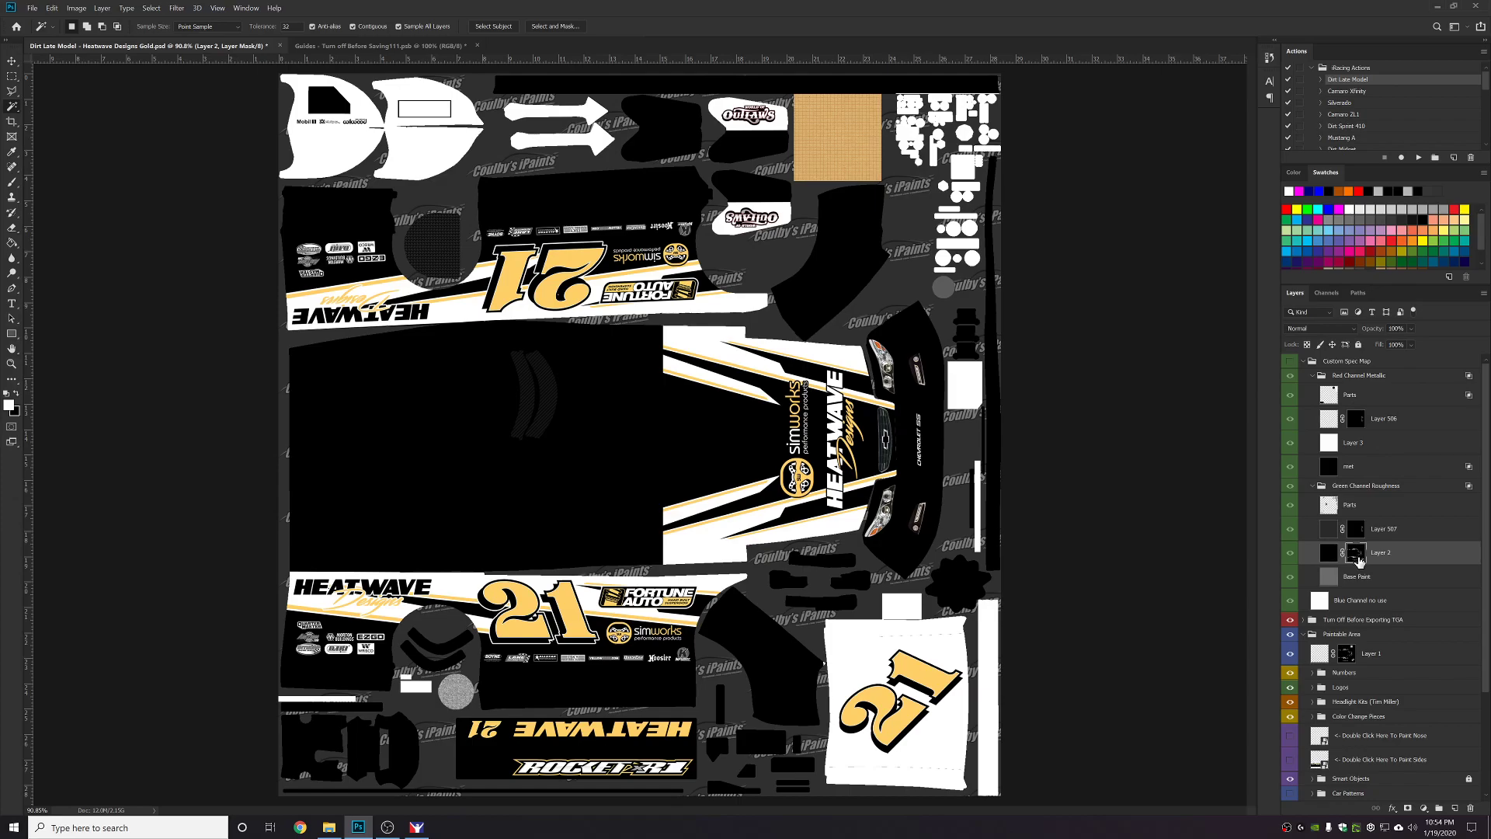
Load Layer 2's mask as a selection and apply it as a layer mask on Layer 3.
drag(1356, 557, 1358, 560)
ctrl+click(1356, 554)
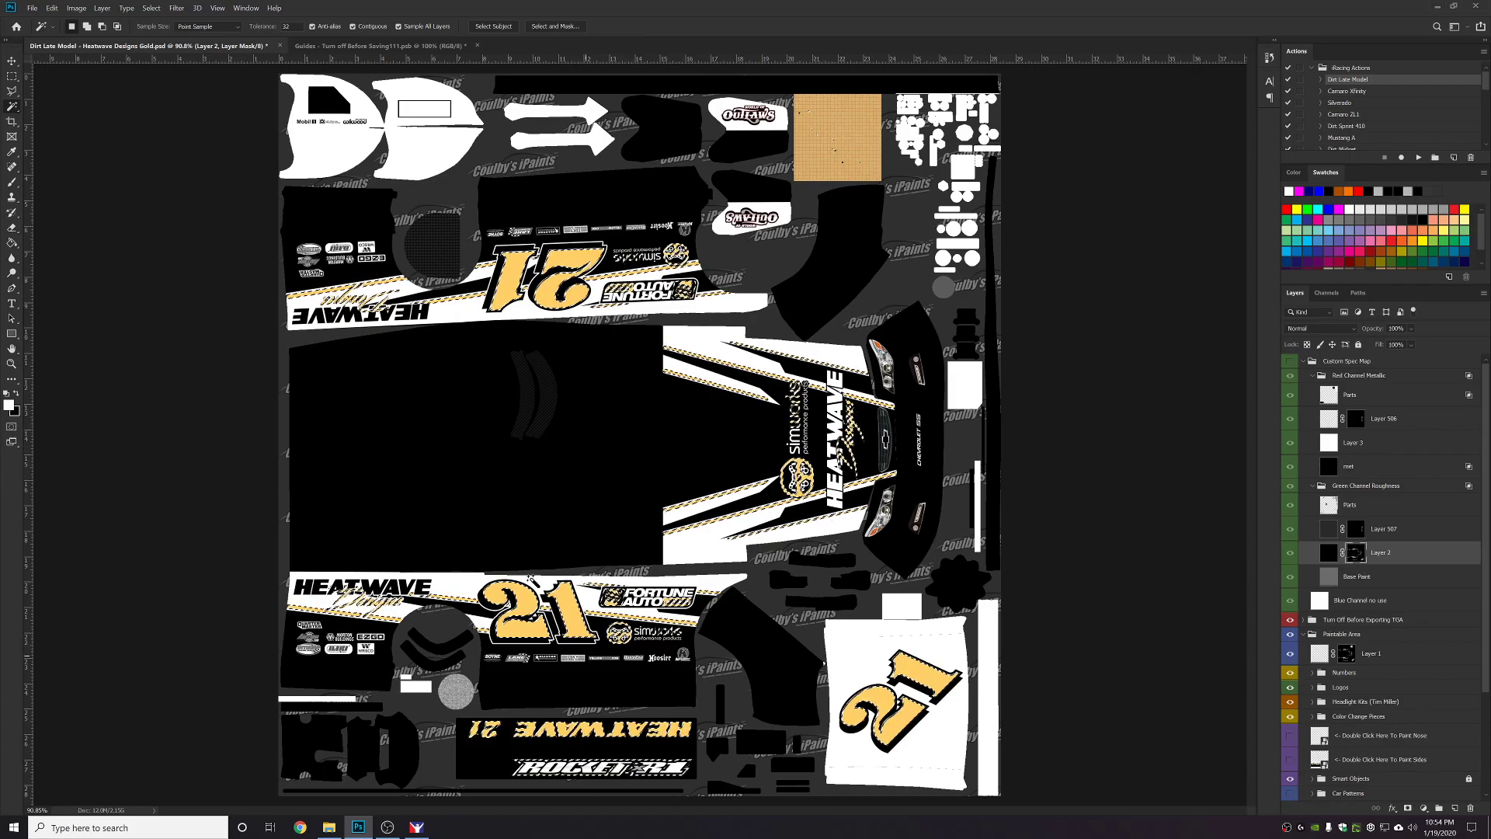
click(1341, 446)
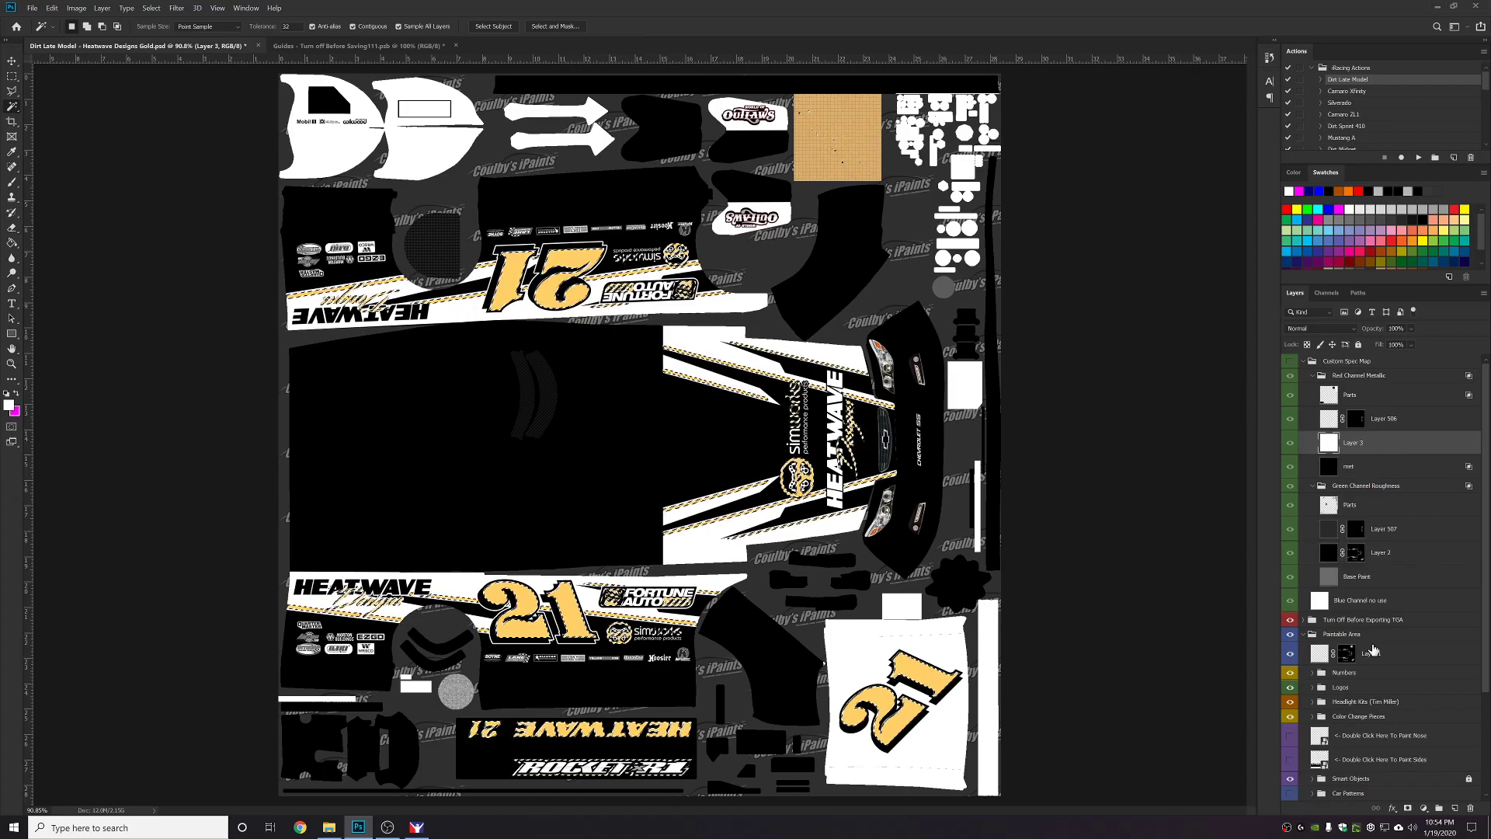
click(1408, 809)
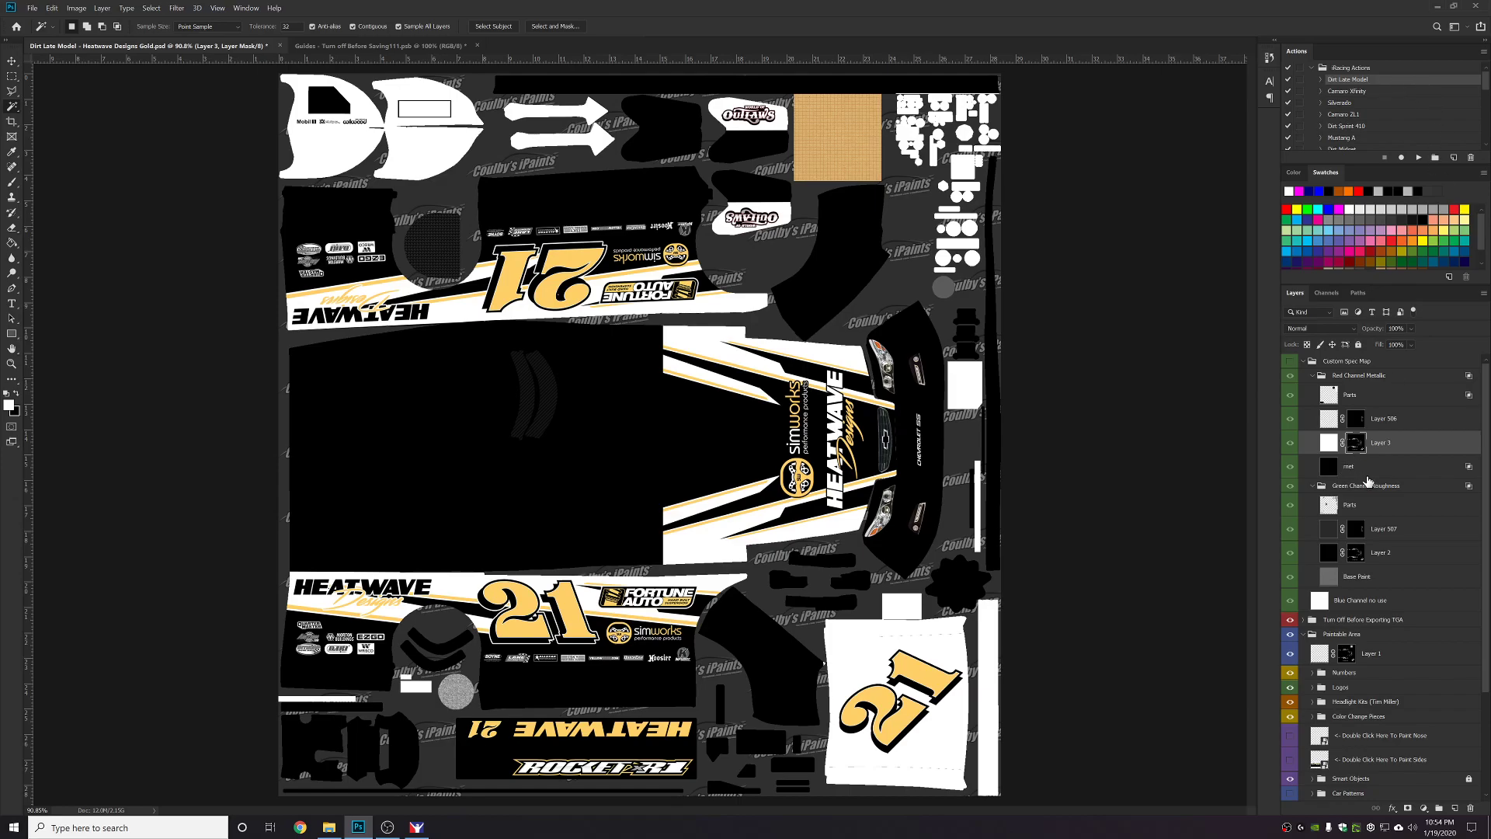
Show Custom Spec Map and save it as Targa over car_spec_258990 in dirtlatemodel 438.
click(1304, 362)
click(1289, 361)
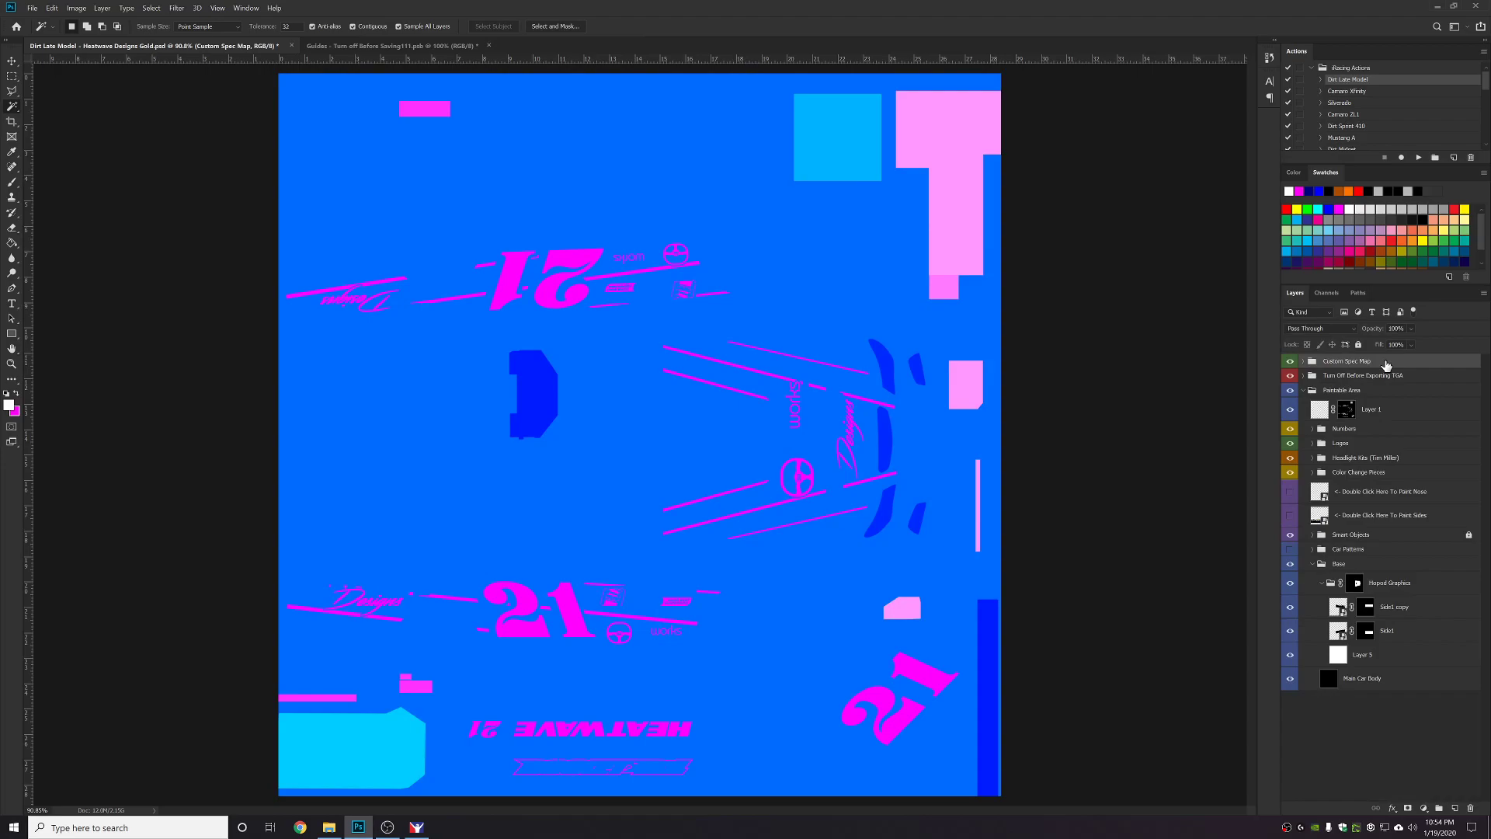
click(32, 8)
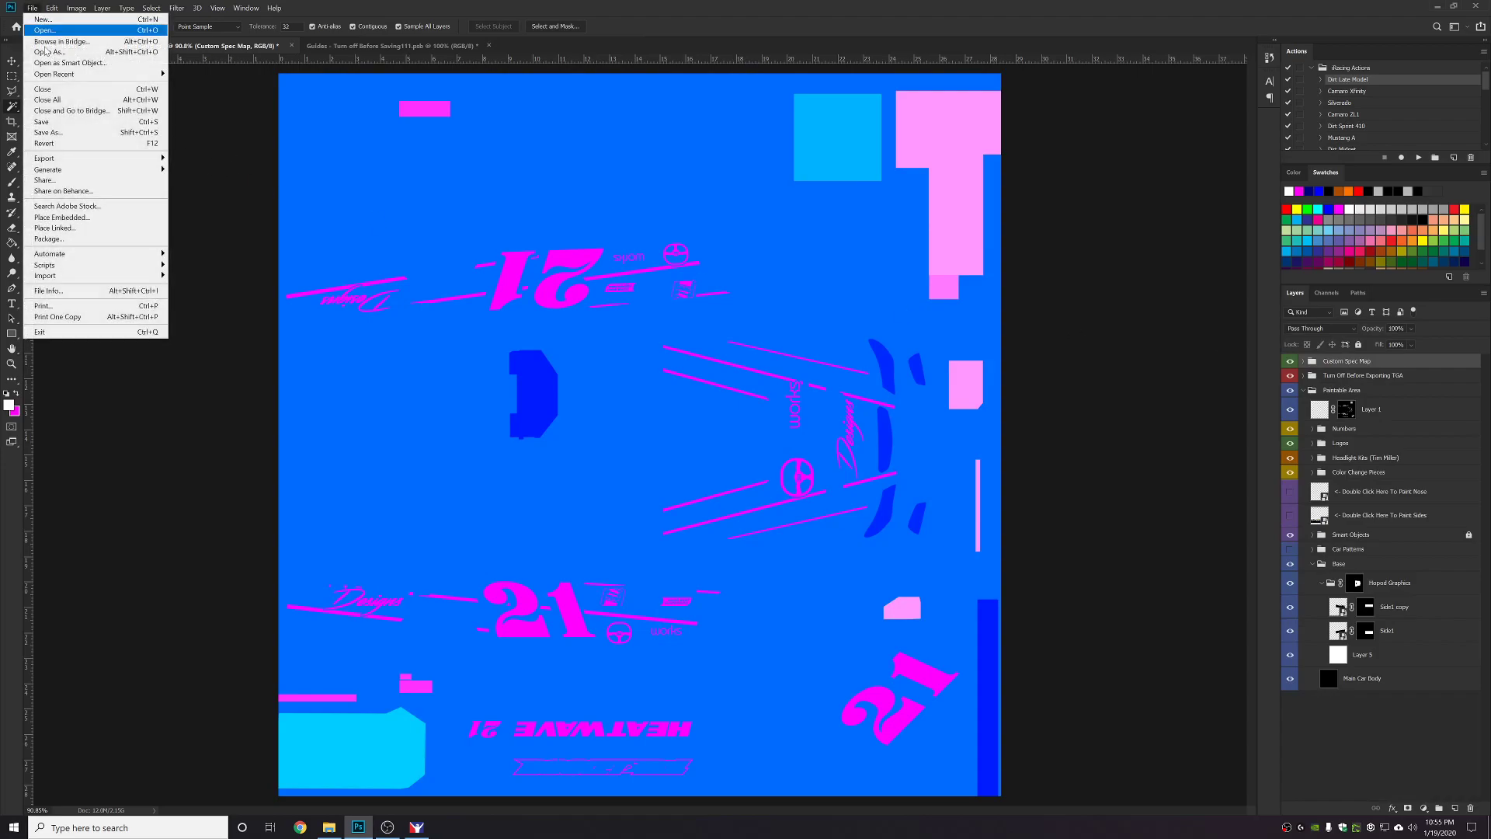
click(56, 136)
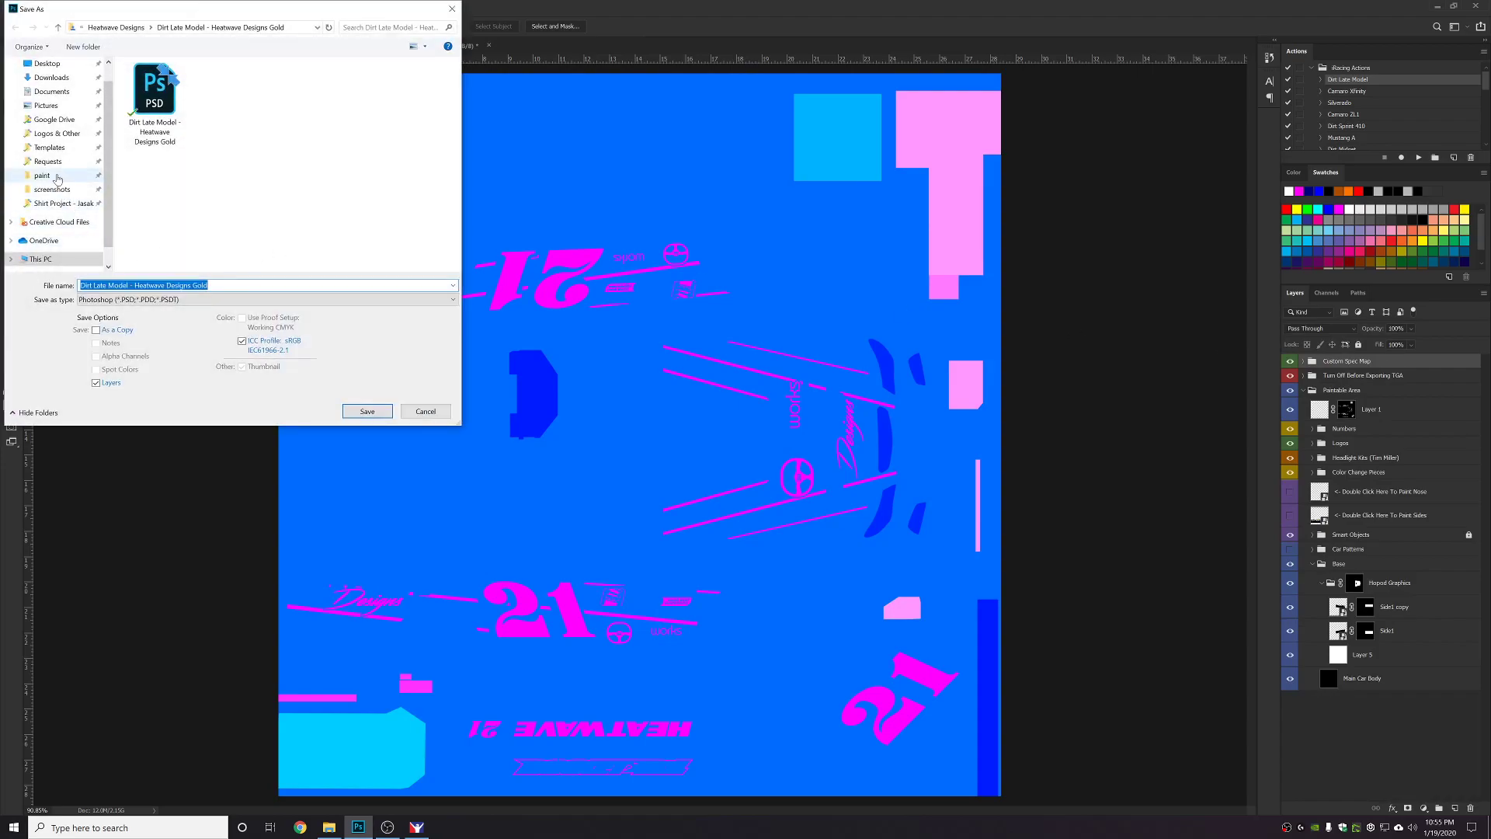
click(147, 300)
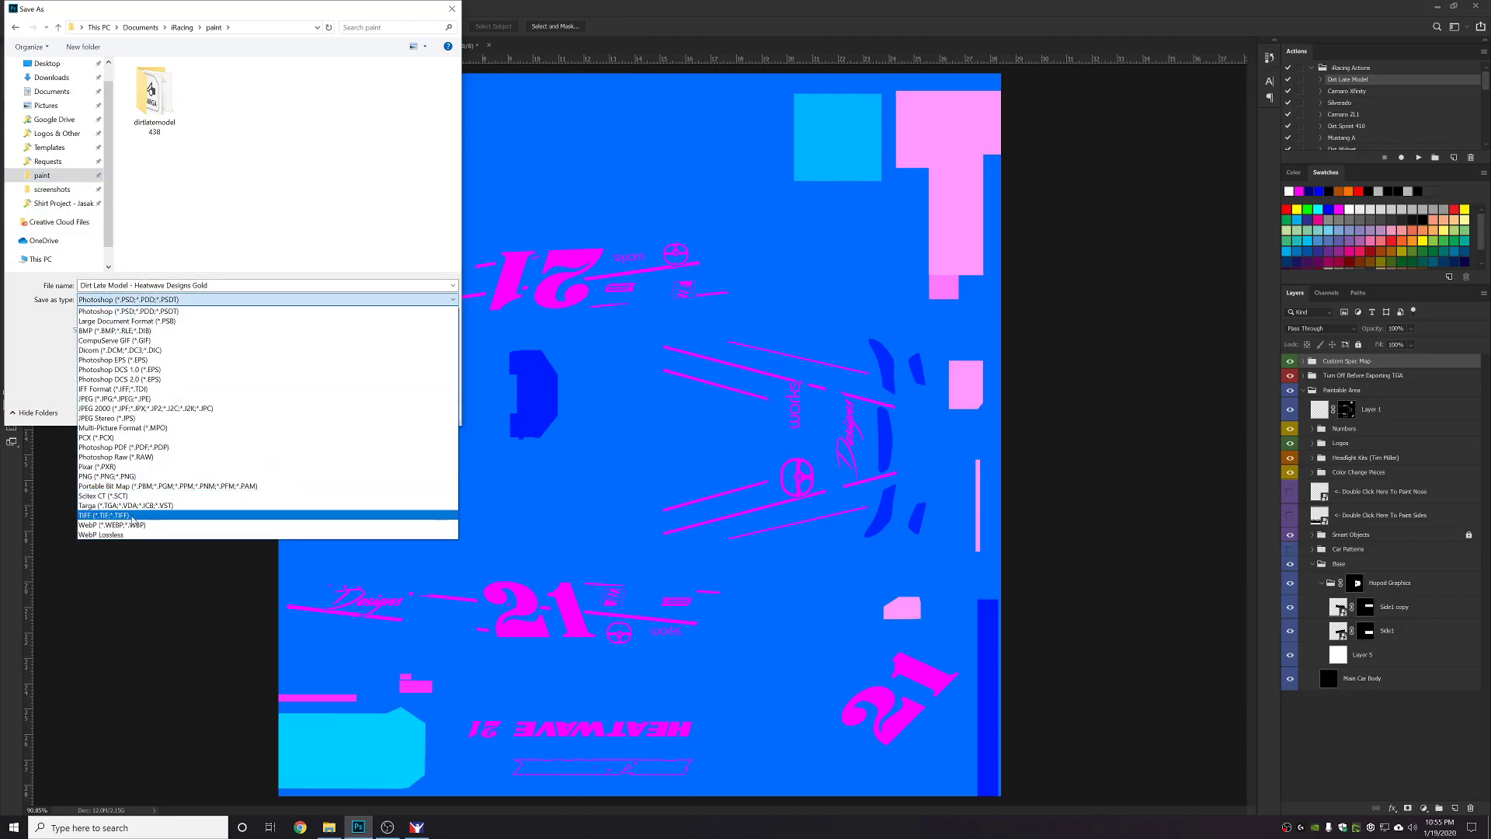
click(129, 505)
double_click(159, 122)
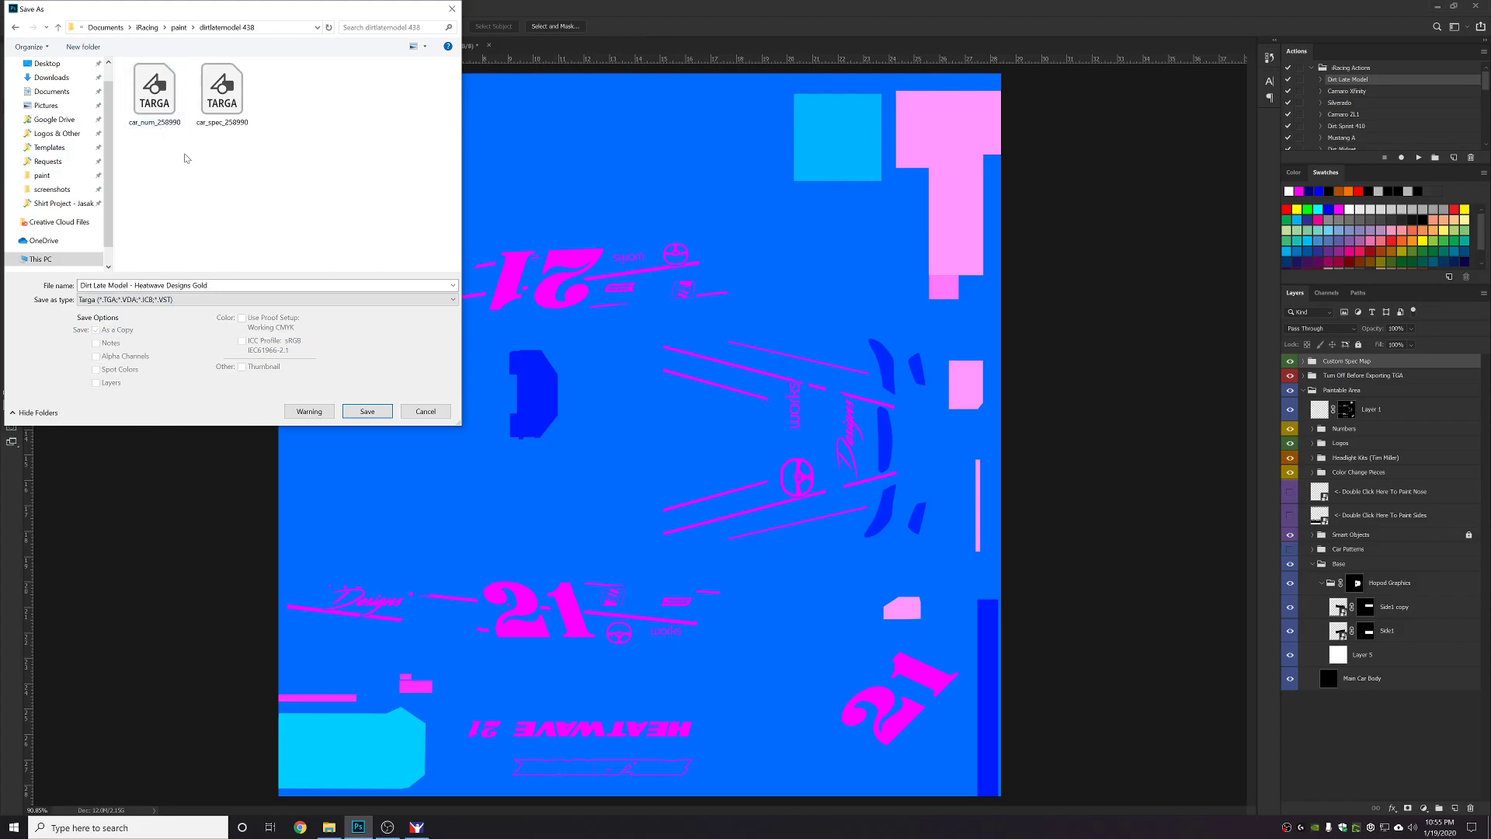
click(224, 125)
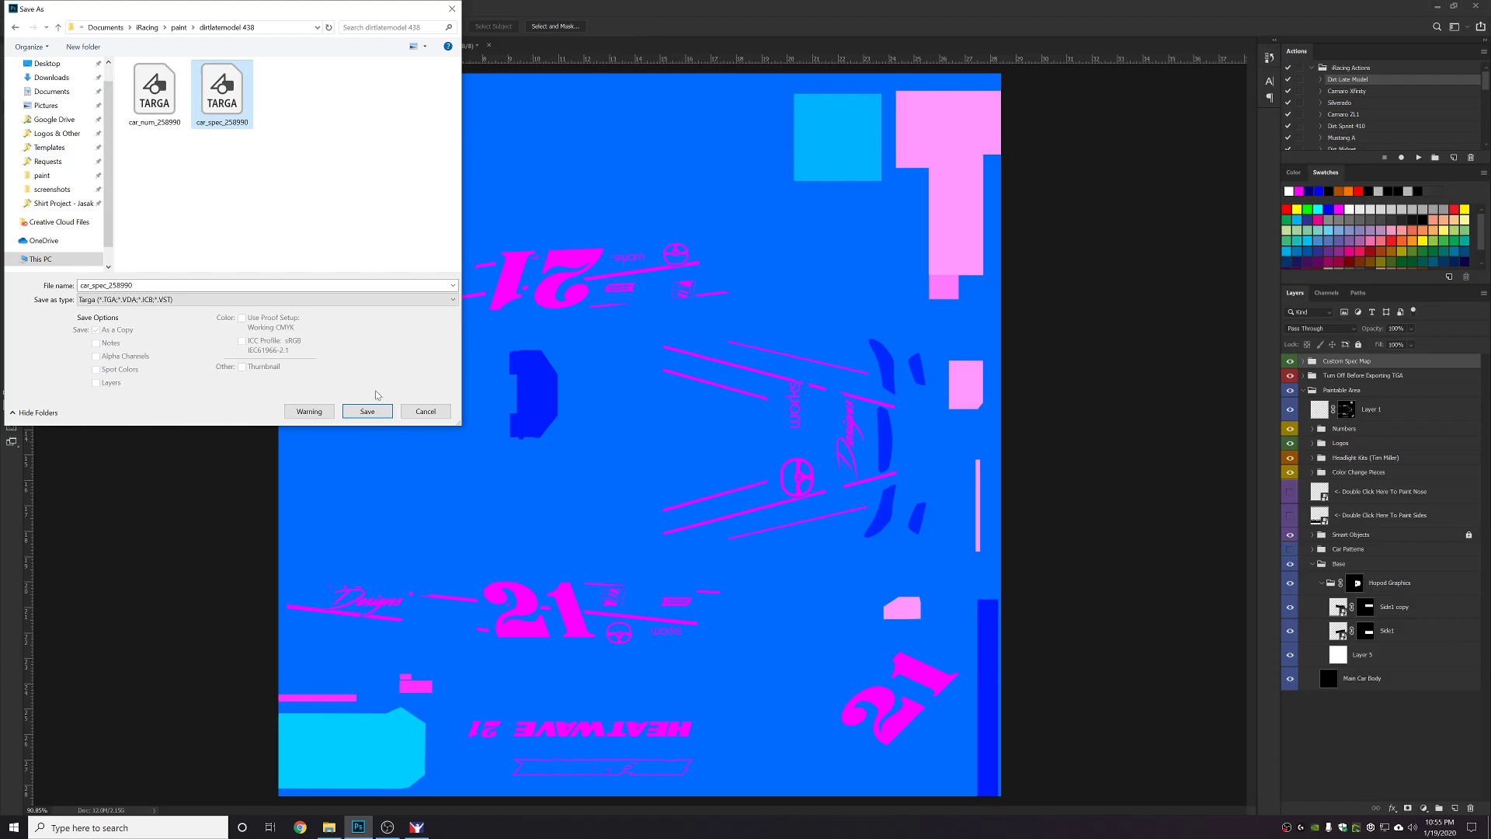
click(374, 419)
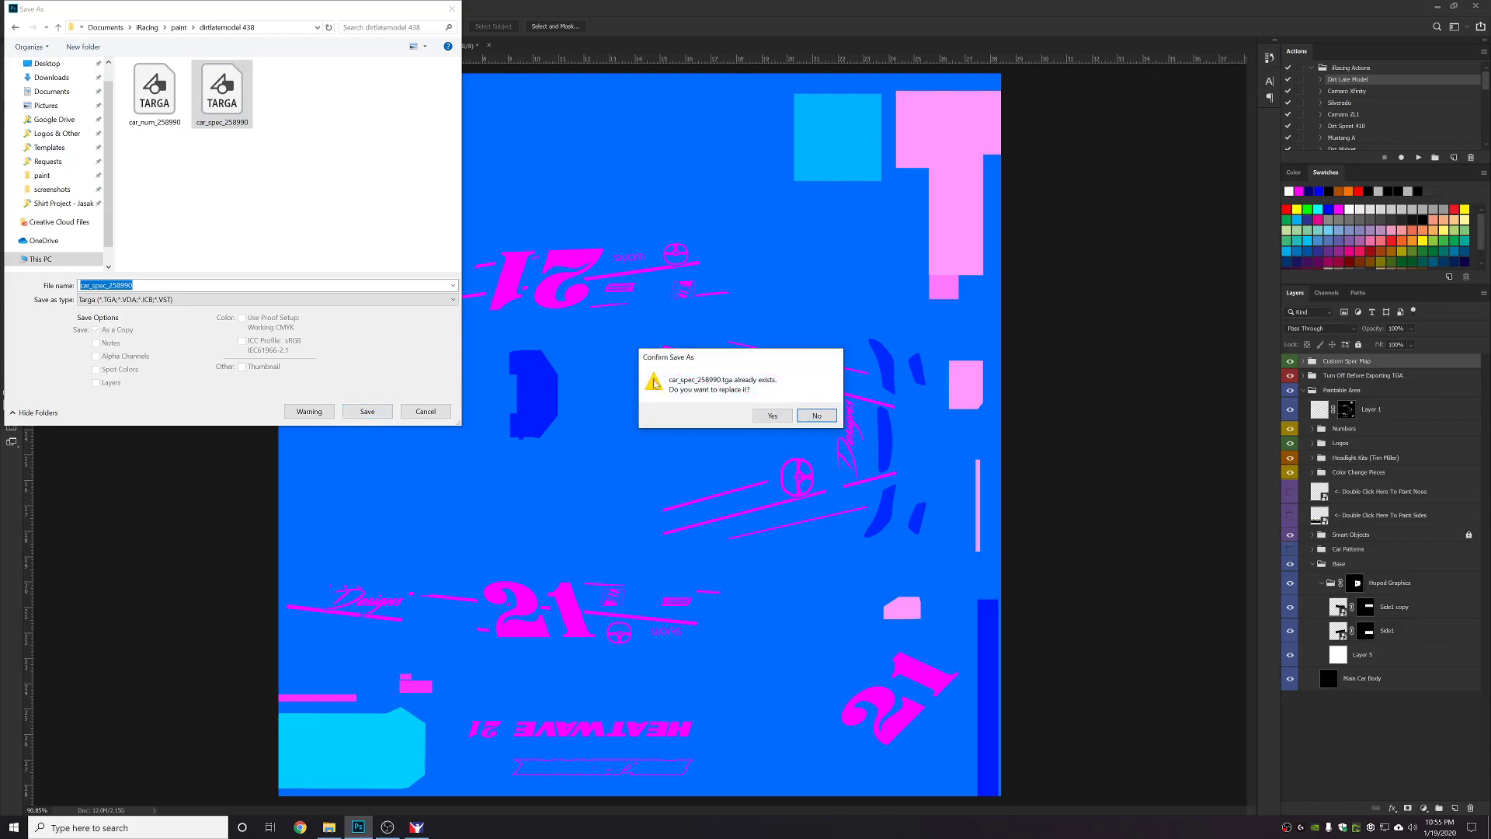
click(760, 416)
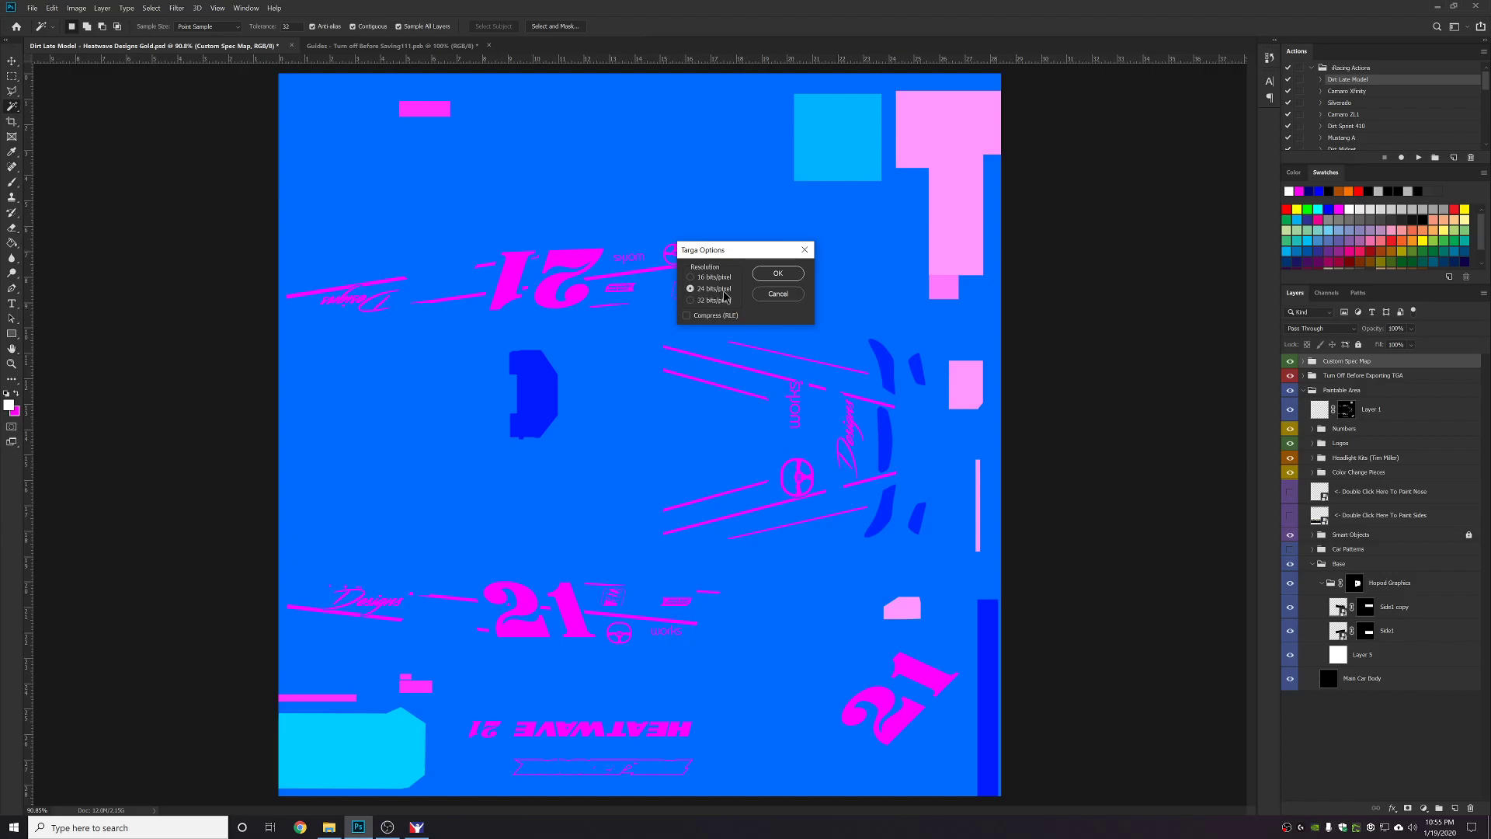
click(778, 273)
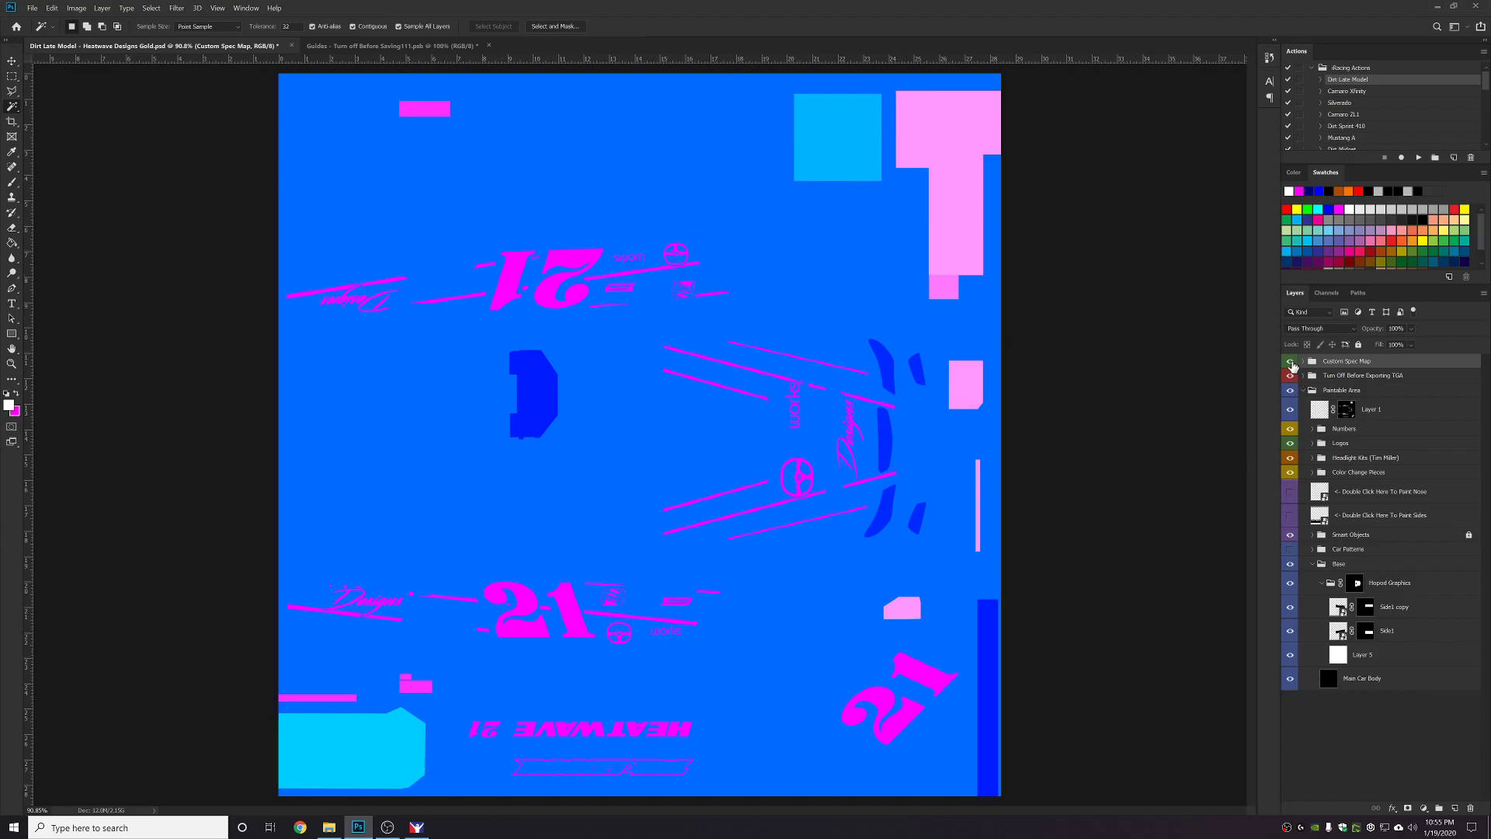
Hide spec map and overlay, save the paint as Targa over car_num_258990, then re-show the overlay.
click(1290, 362)
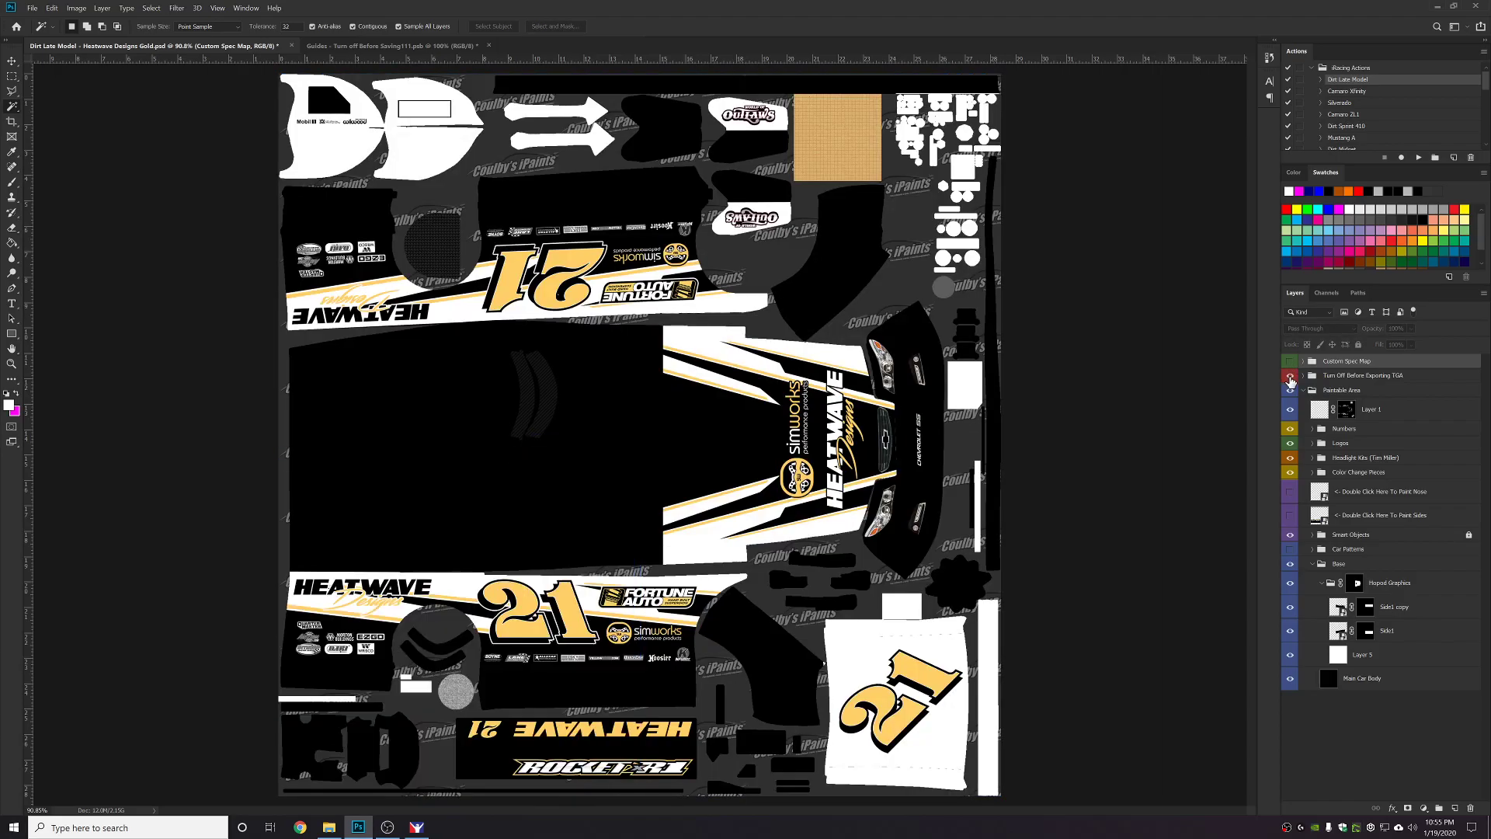
click(1291, 378)
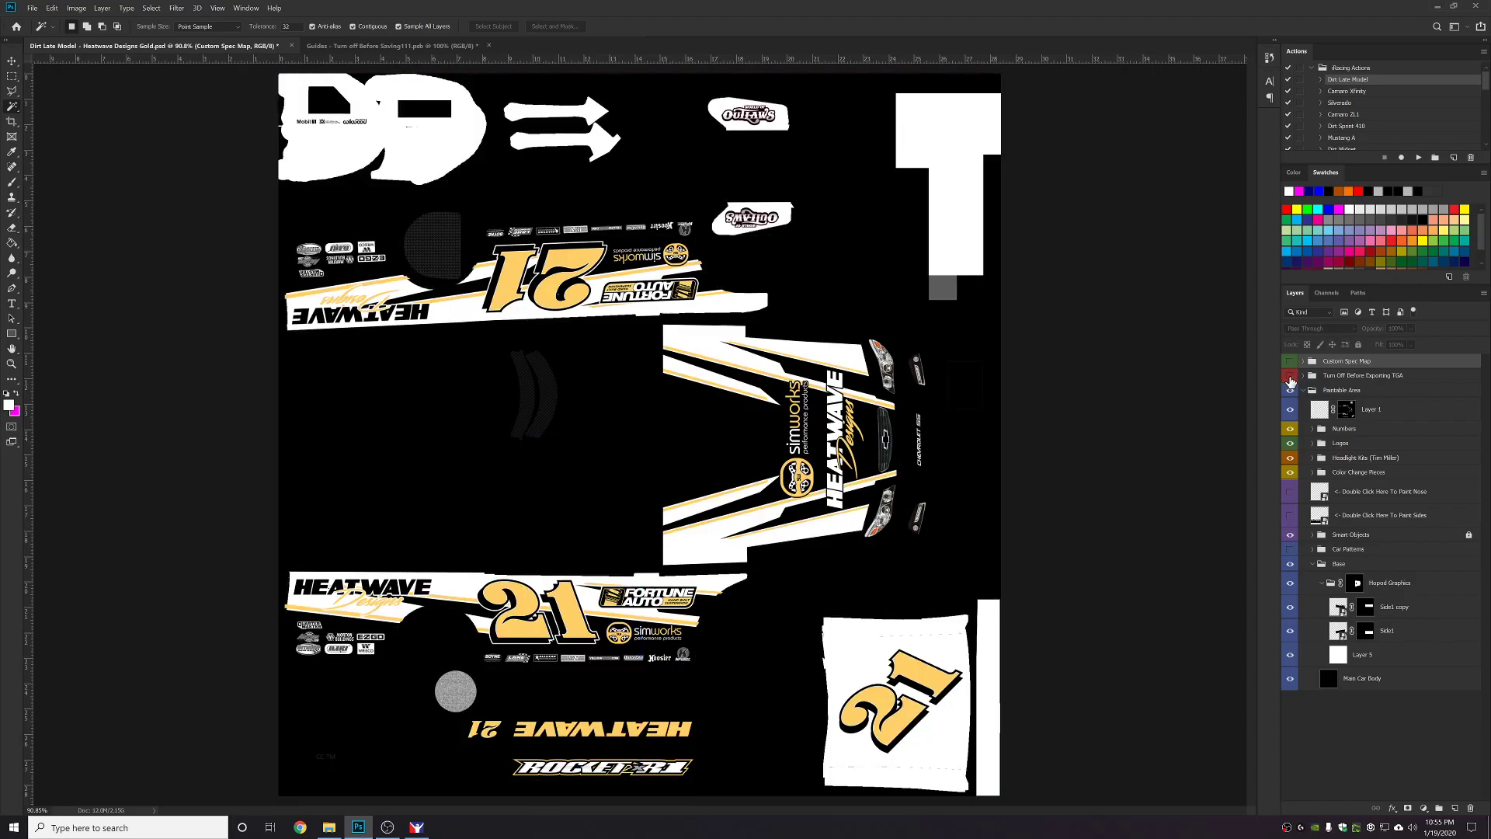
click(31, 8)
click(75, 133)
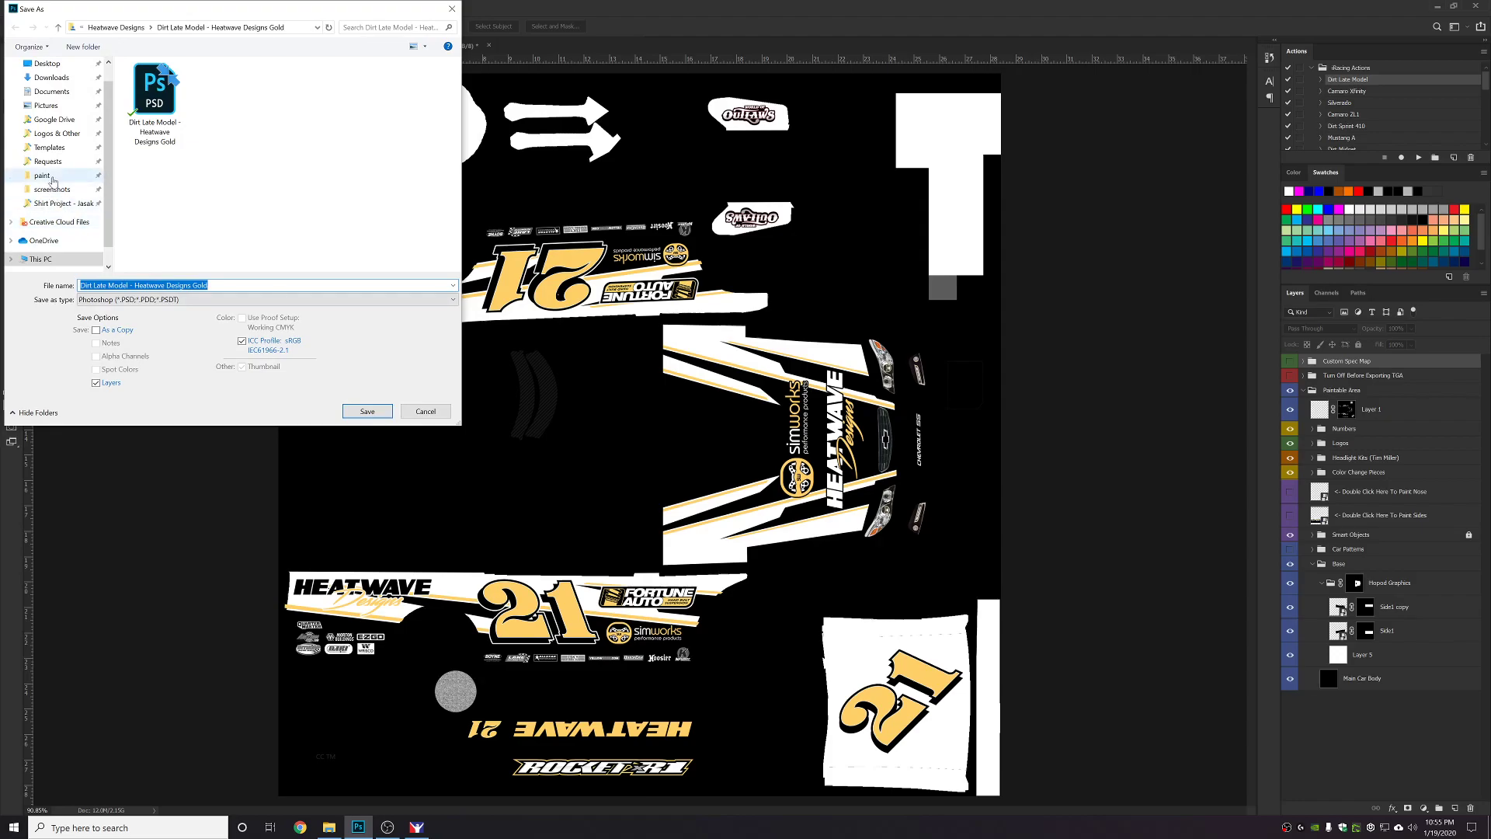
click(42, 175)
double_click(154, 91)
click(180, 300)
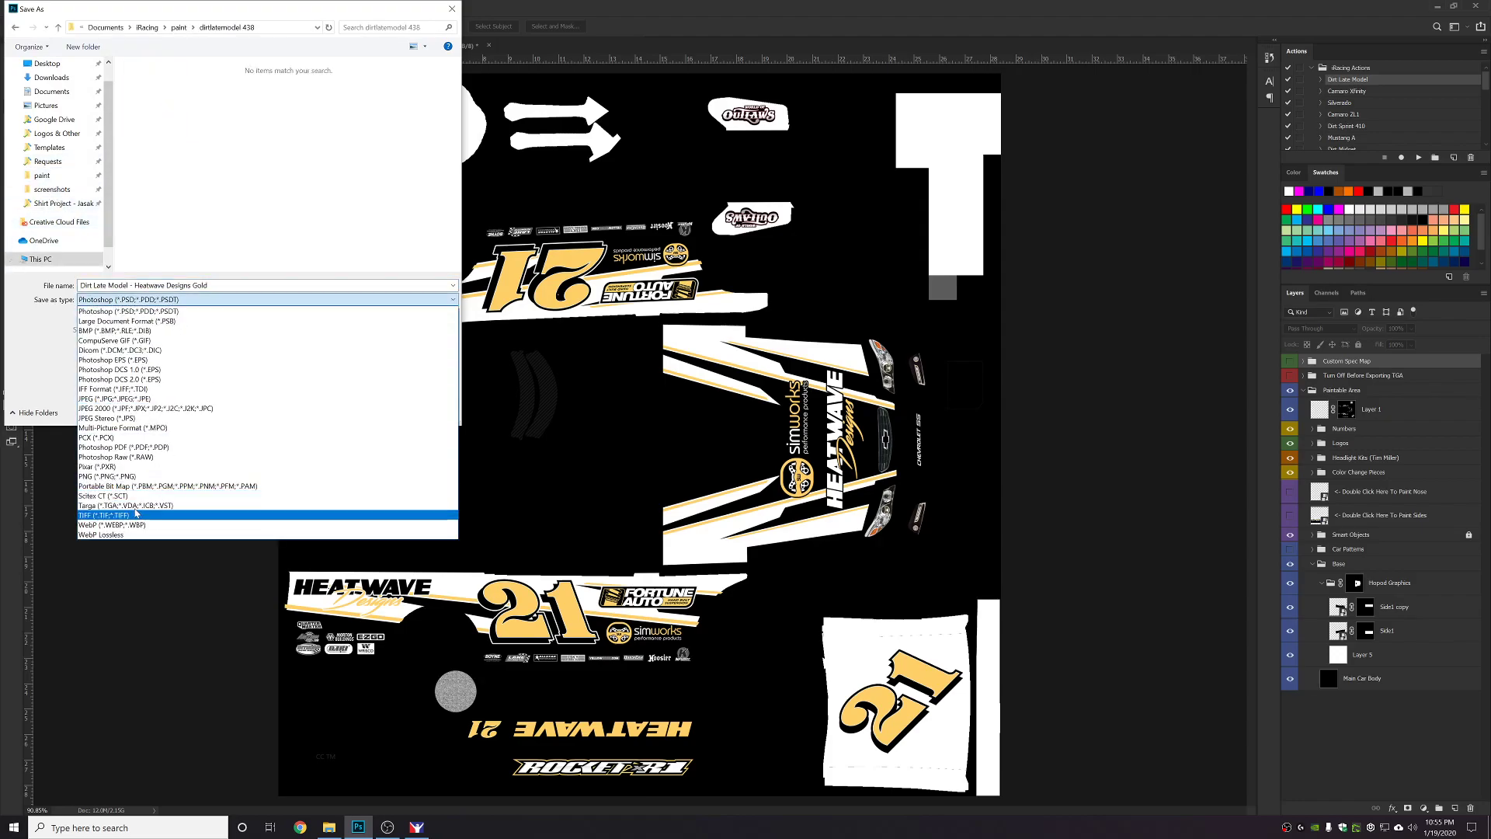
click(180, 514)
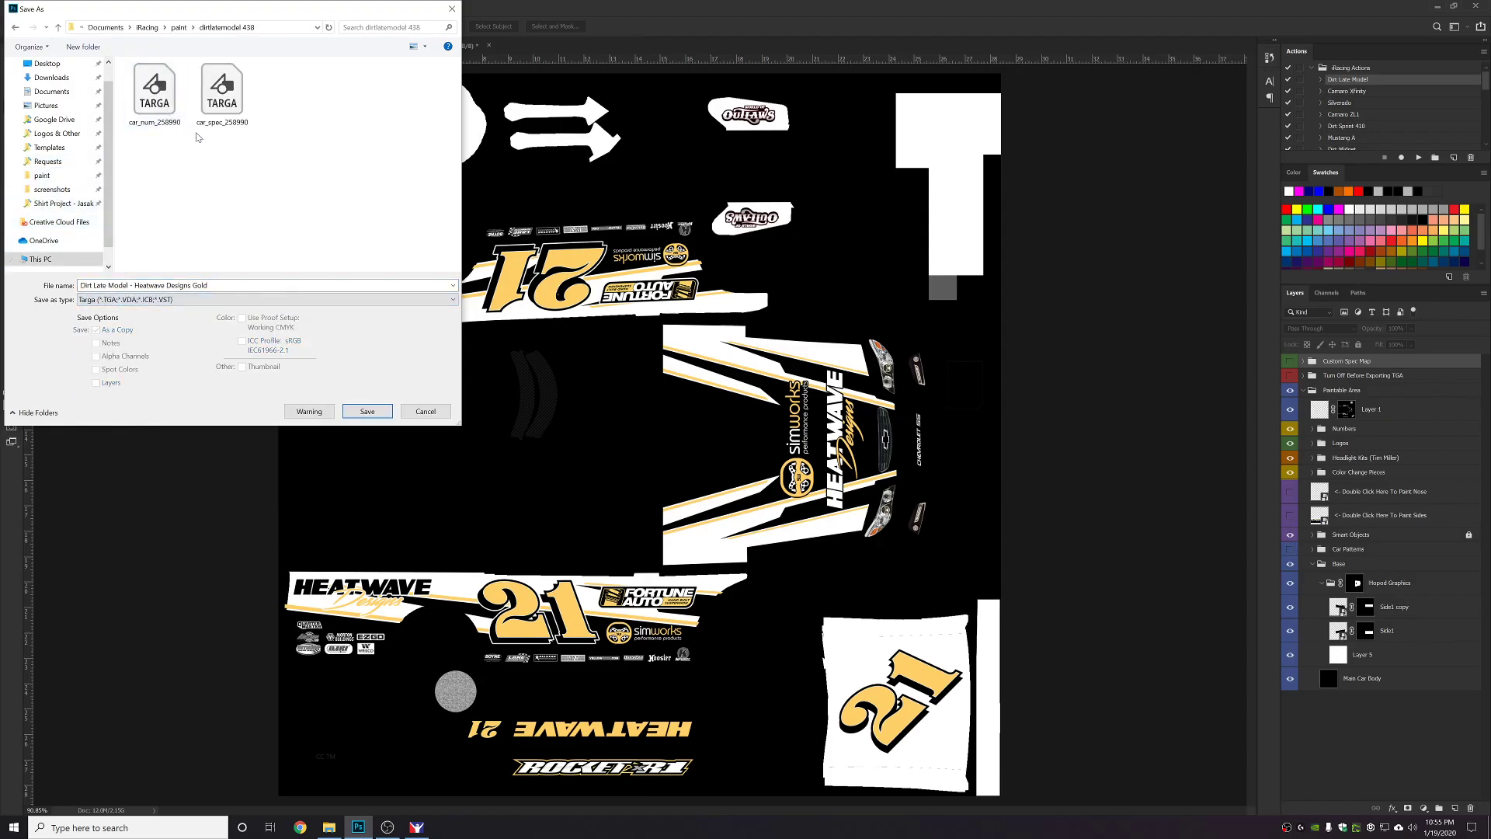
double_click(221, 125)
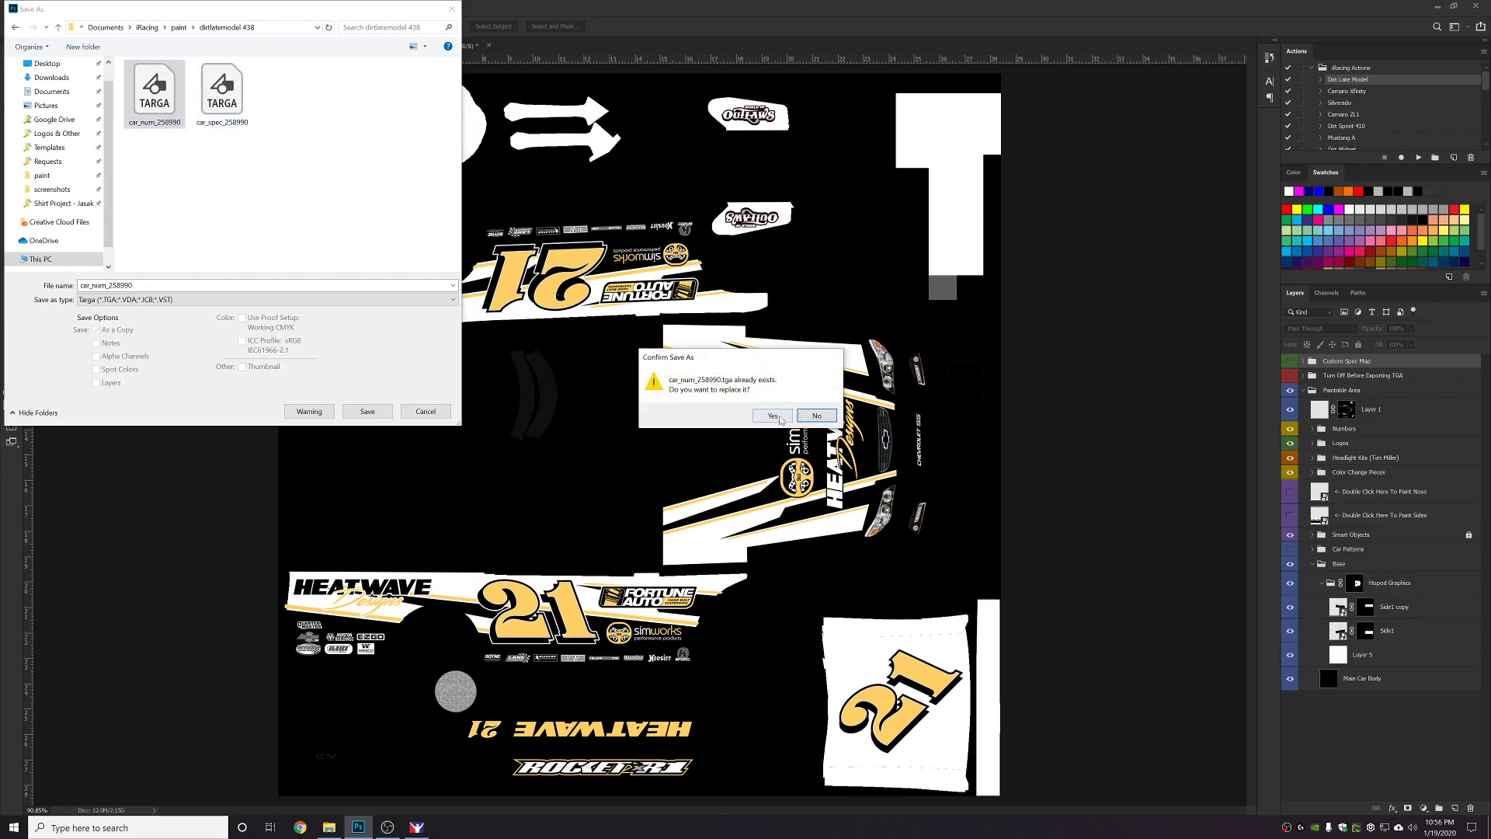
click(776, 420)
click(777, 273)
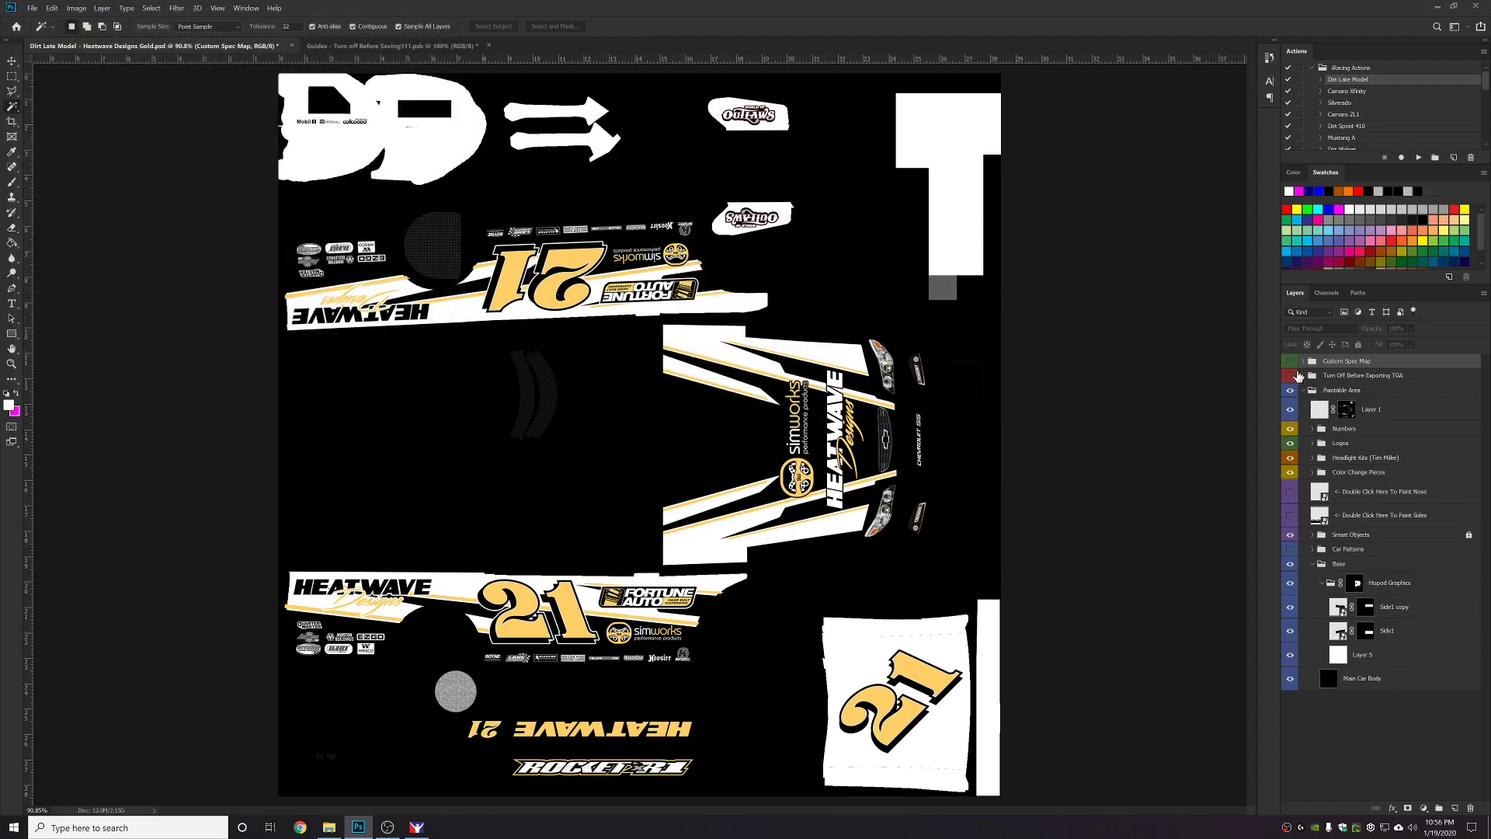
click(1290, 376)
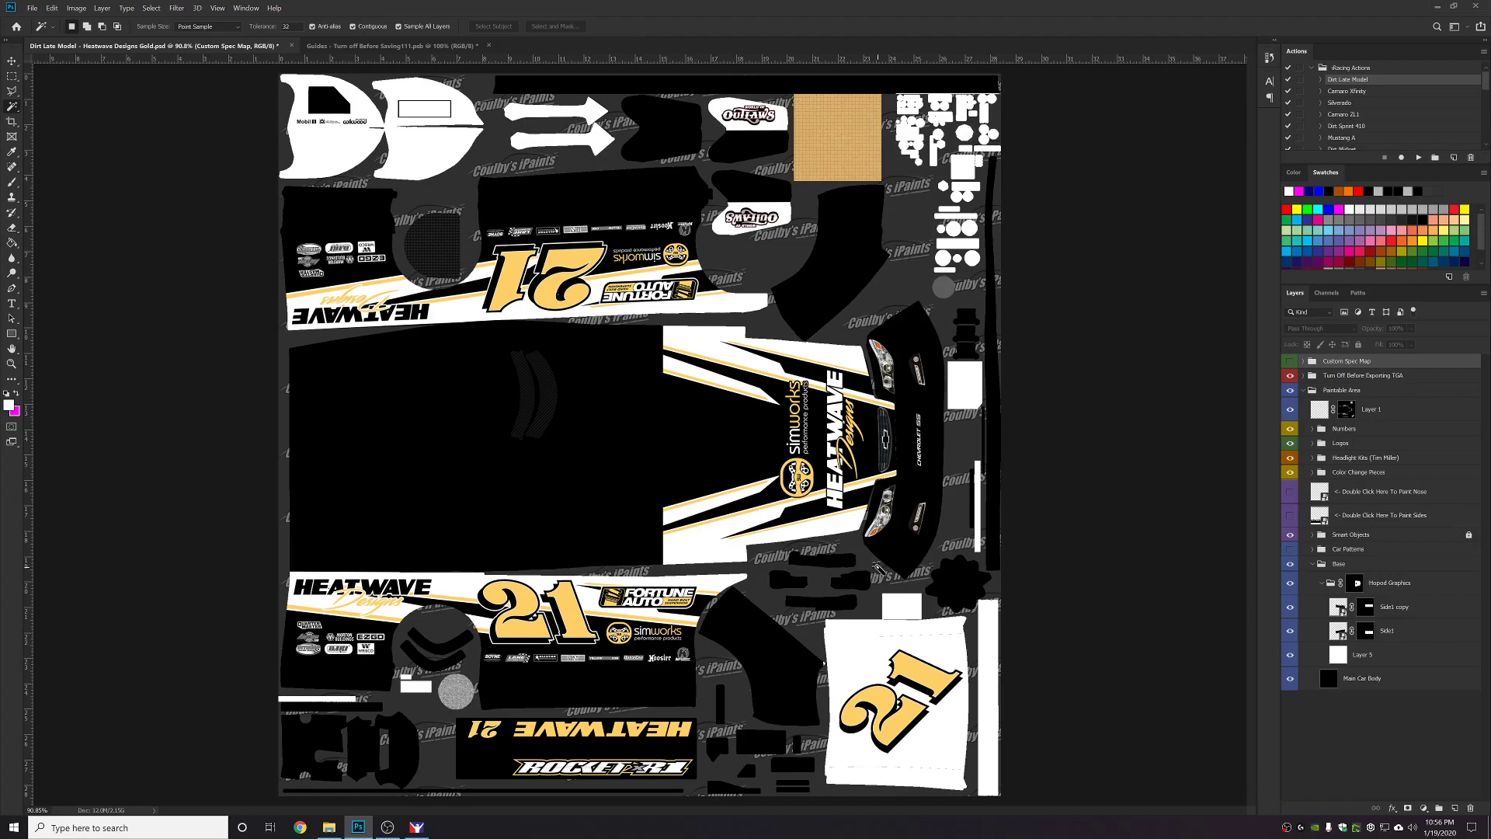
In iRacing, orbit around car 21 from side and rear to inspect the refreshed gold livery.
click(417, 826)
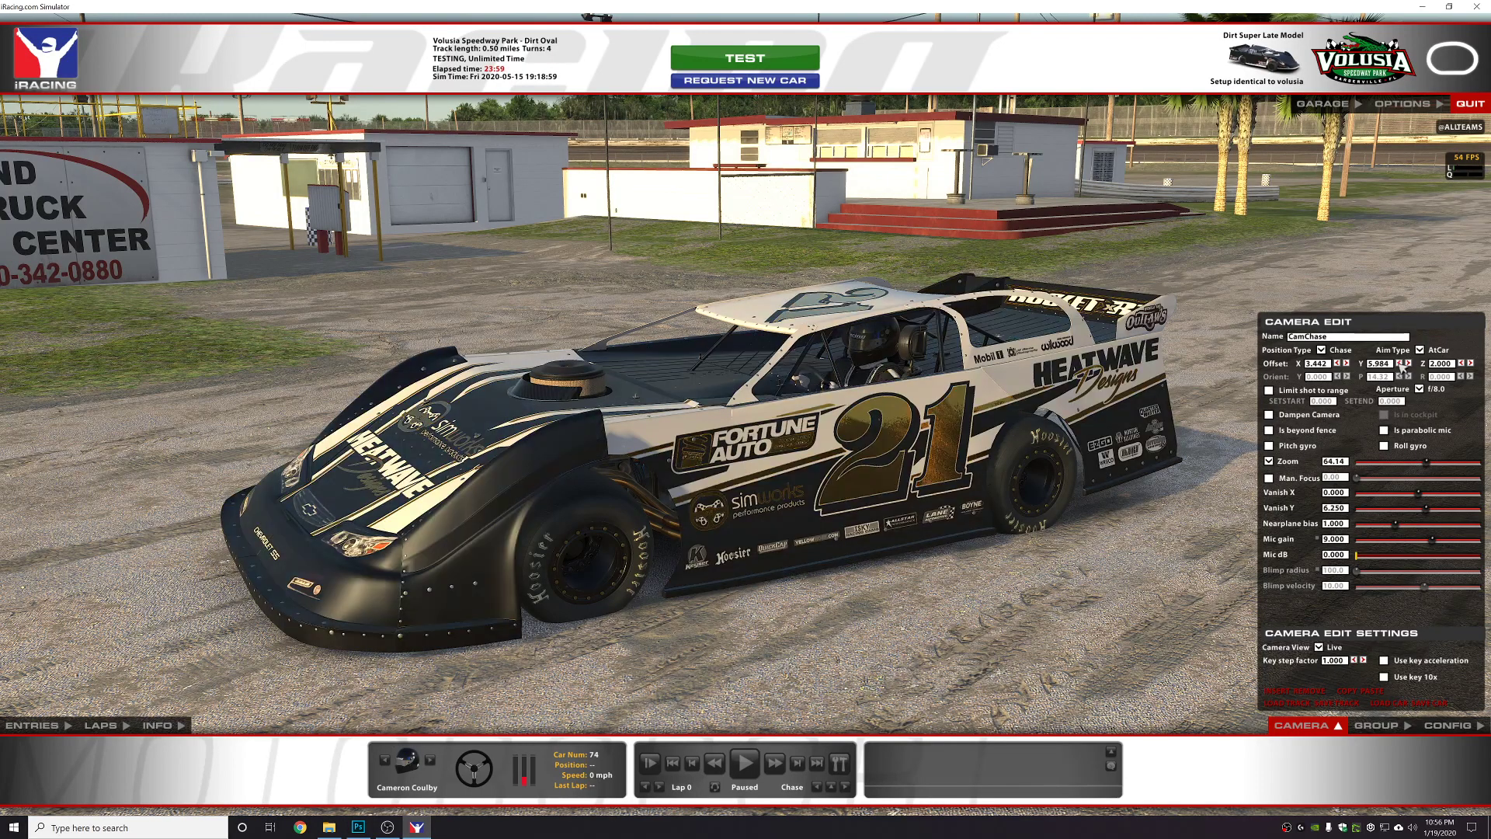
click(1399, 363)
click(1399, 363)
click(1409, 364)
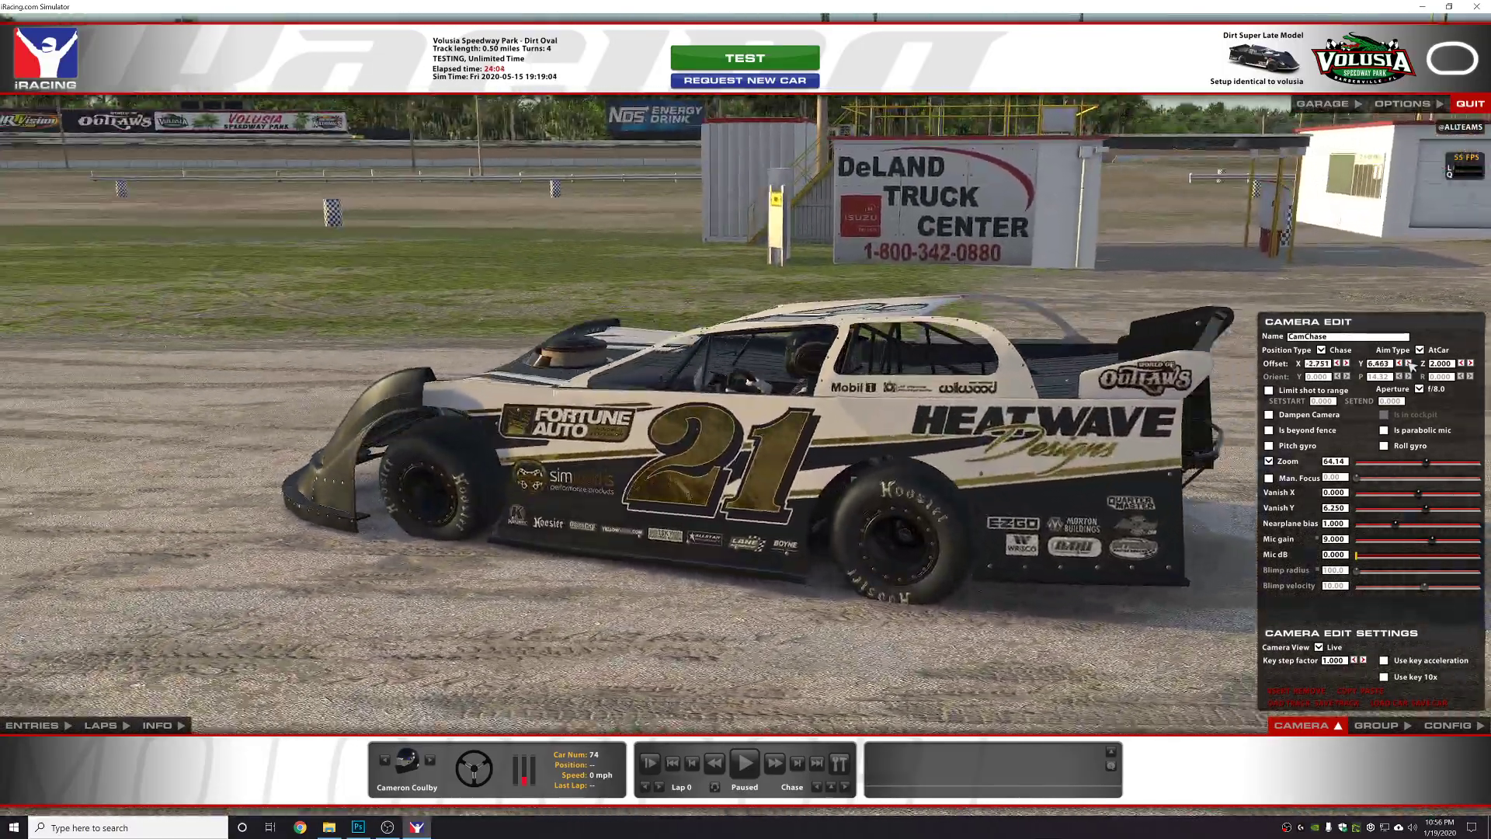
click(1399, 363)
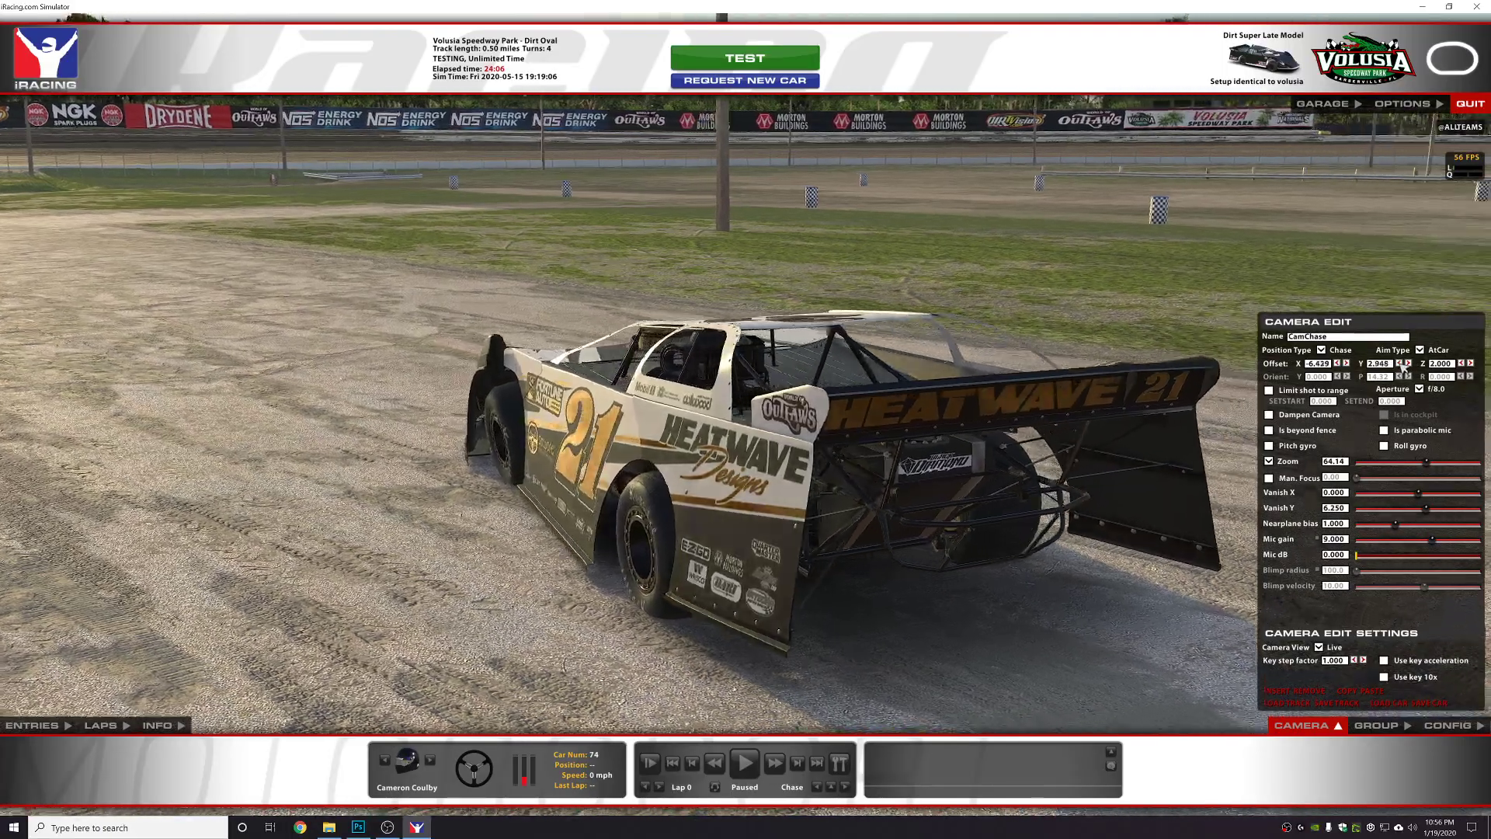
click(1402, 363)
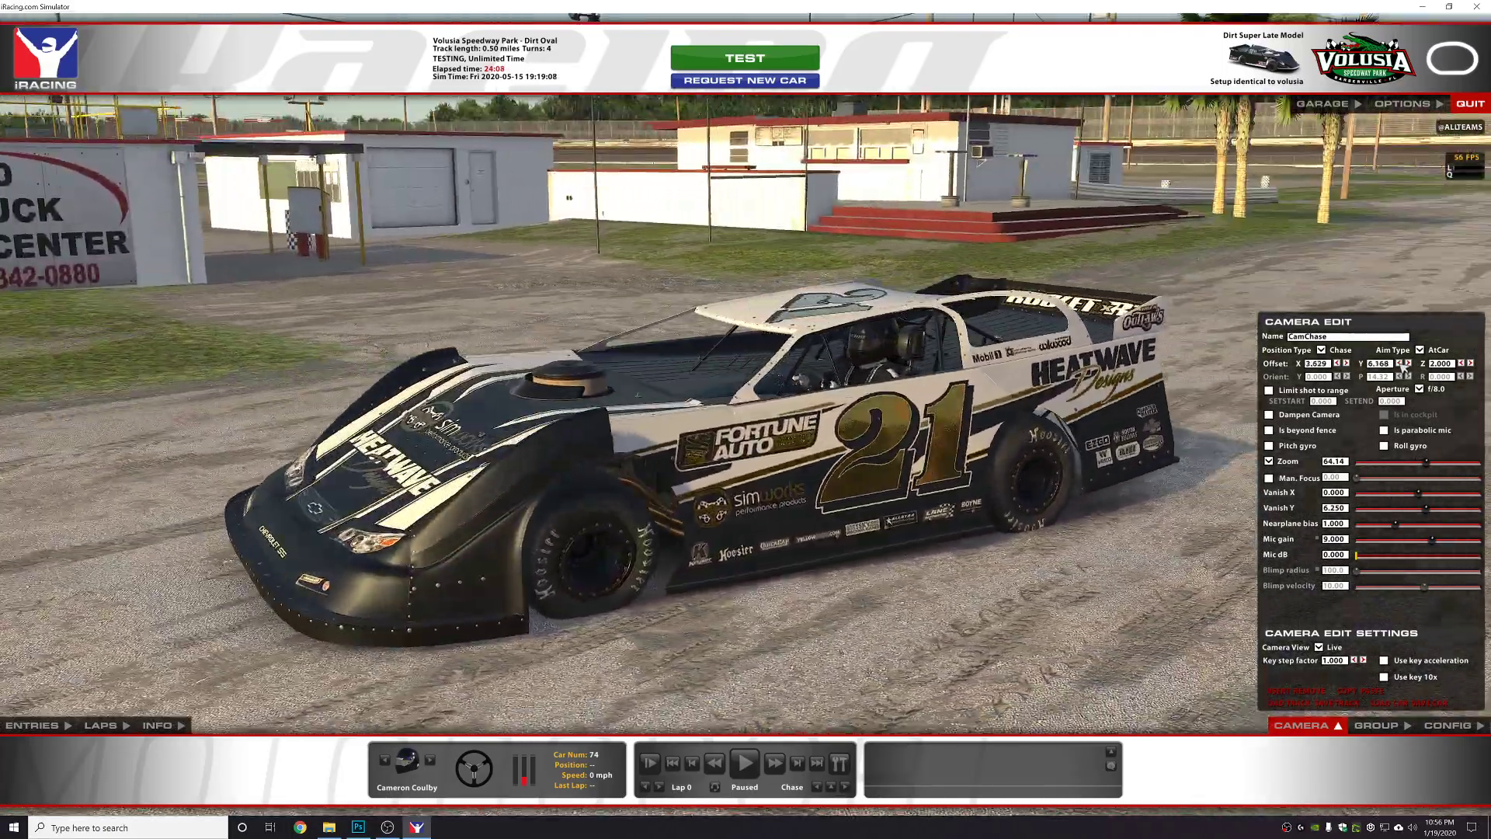
click(1403, 363)
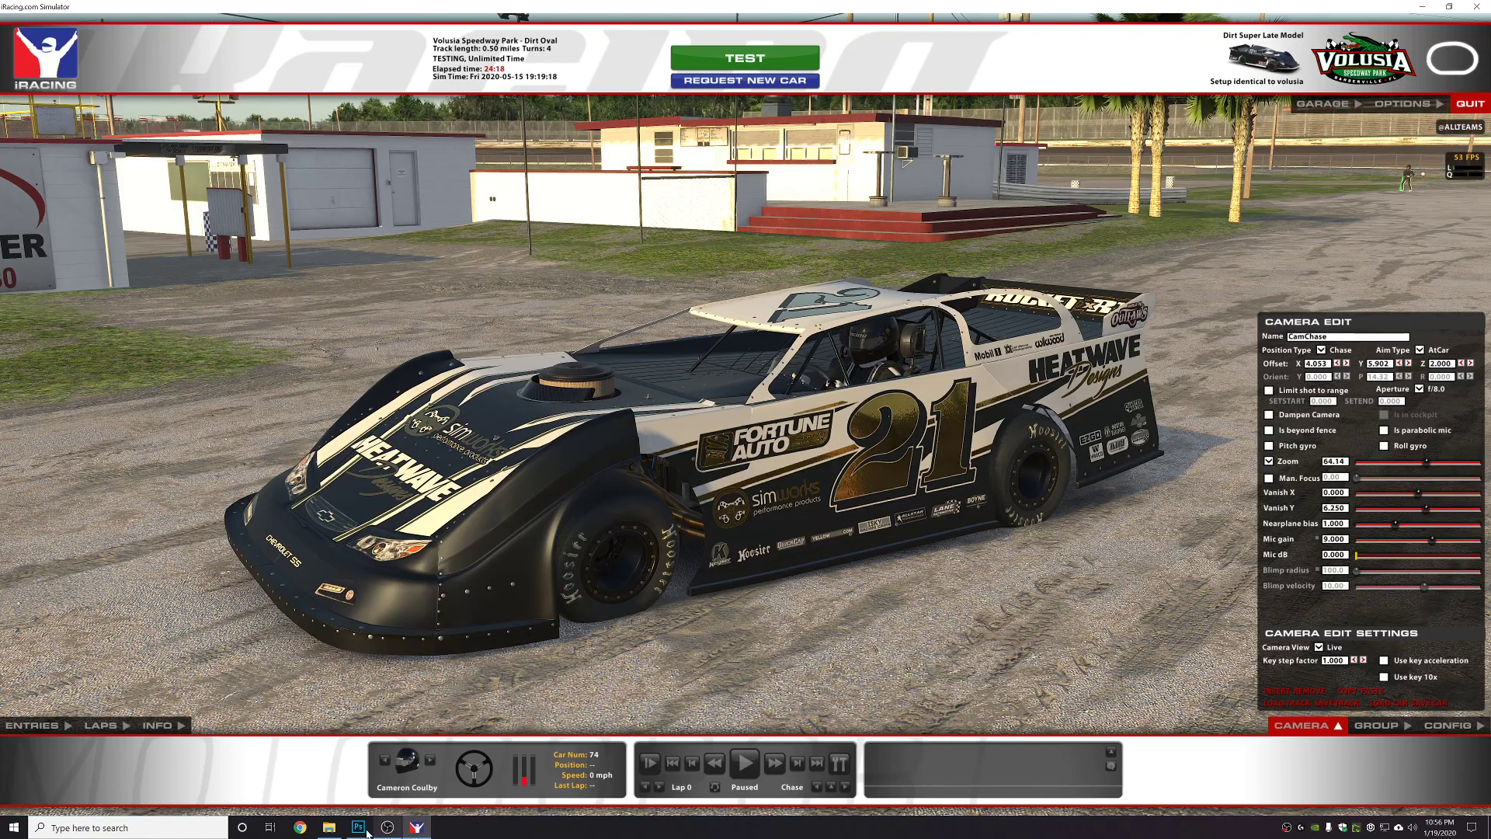
Back in Photoshop, select Layer 5, make magenta the foreground colour and take the Paint Bucket.
mouse_move(361, 832)
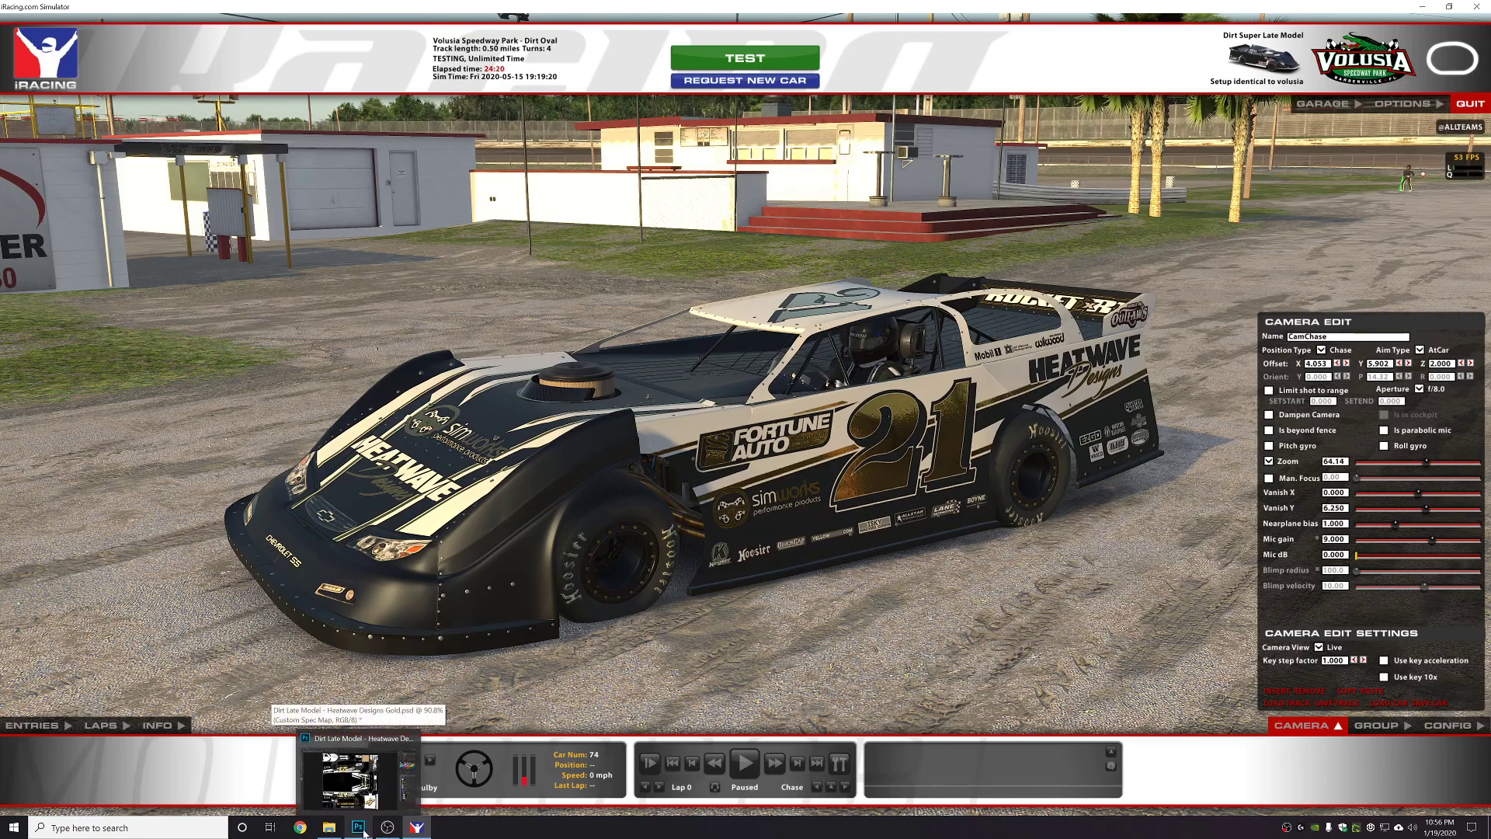
click(359, 831)
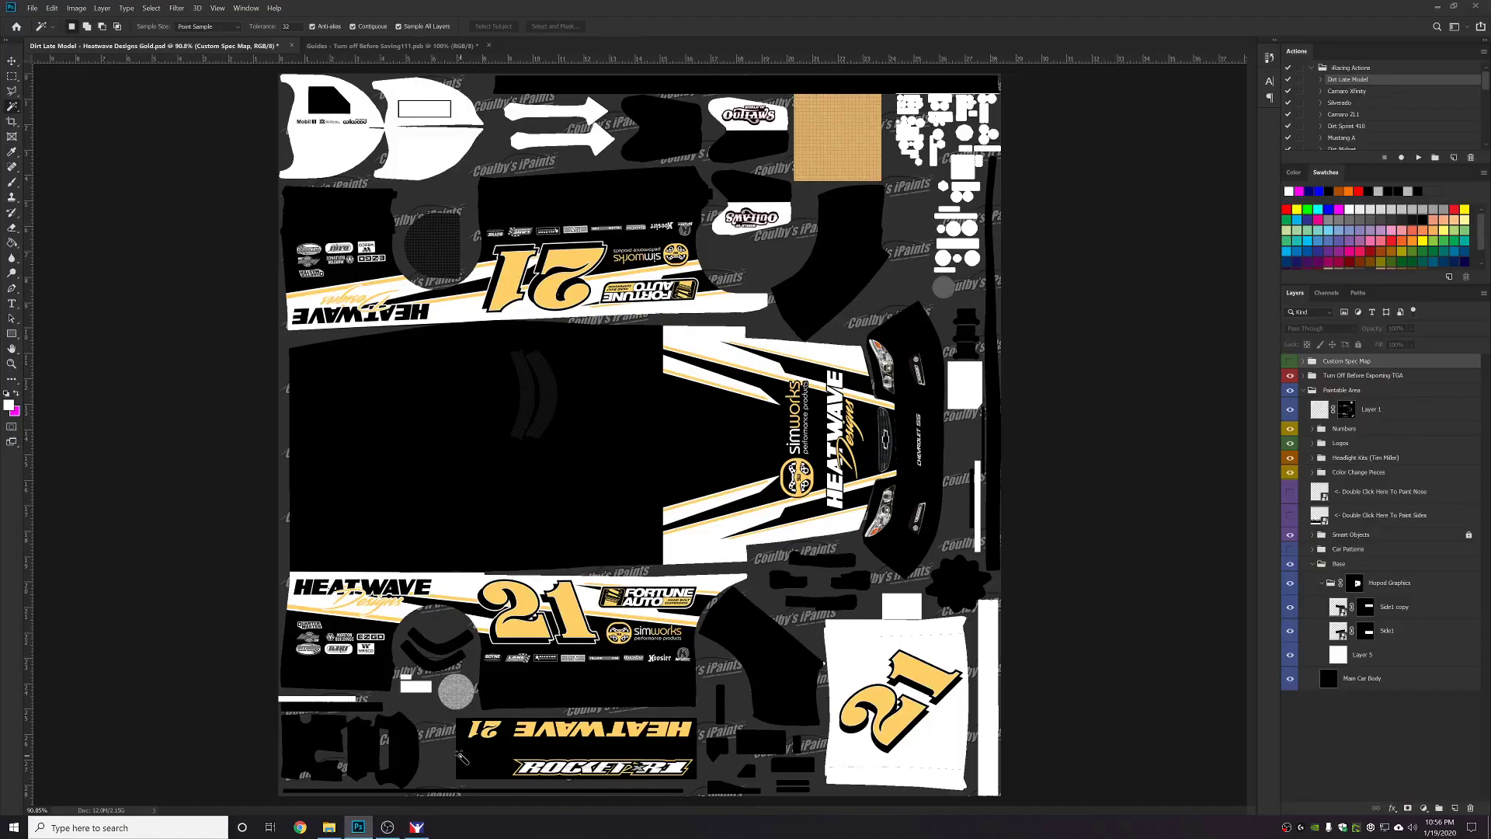
scroll(608, 676, down, 2)
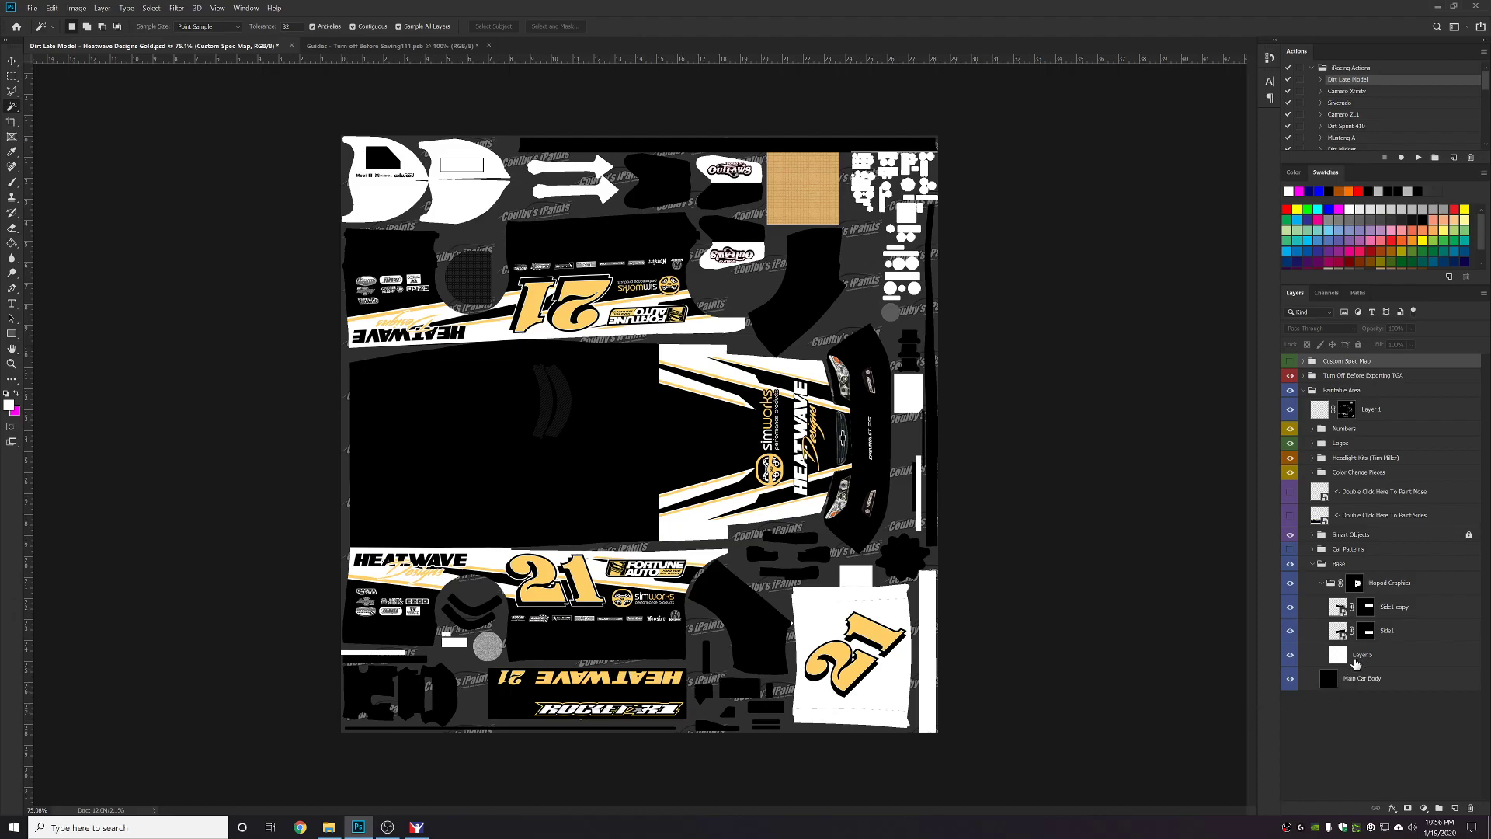
click(1355, 662)
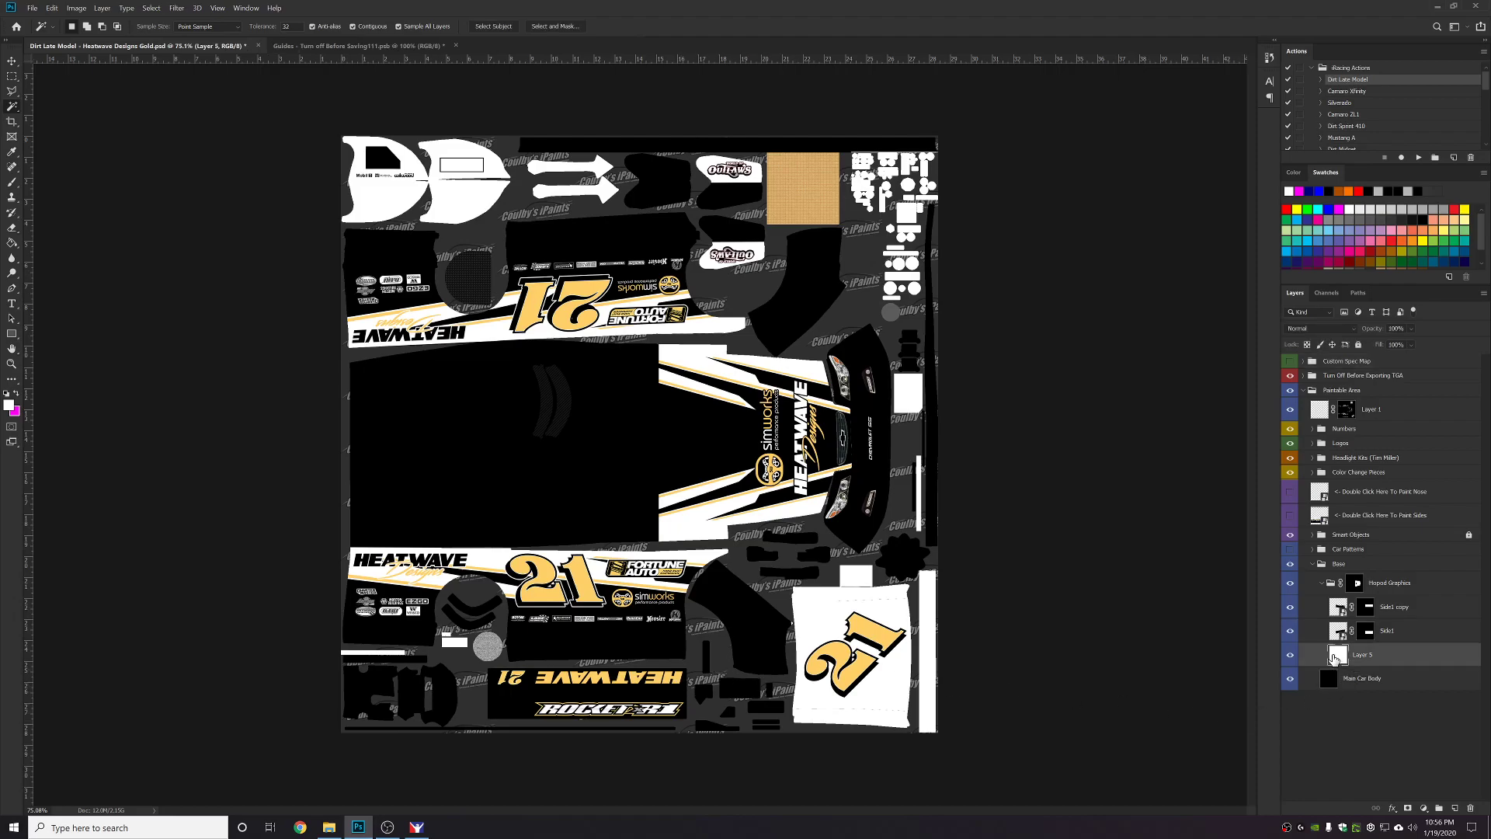
click(16, 394)
click(11, 243)
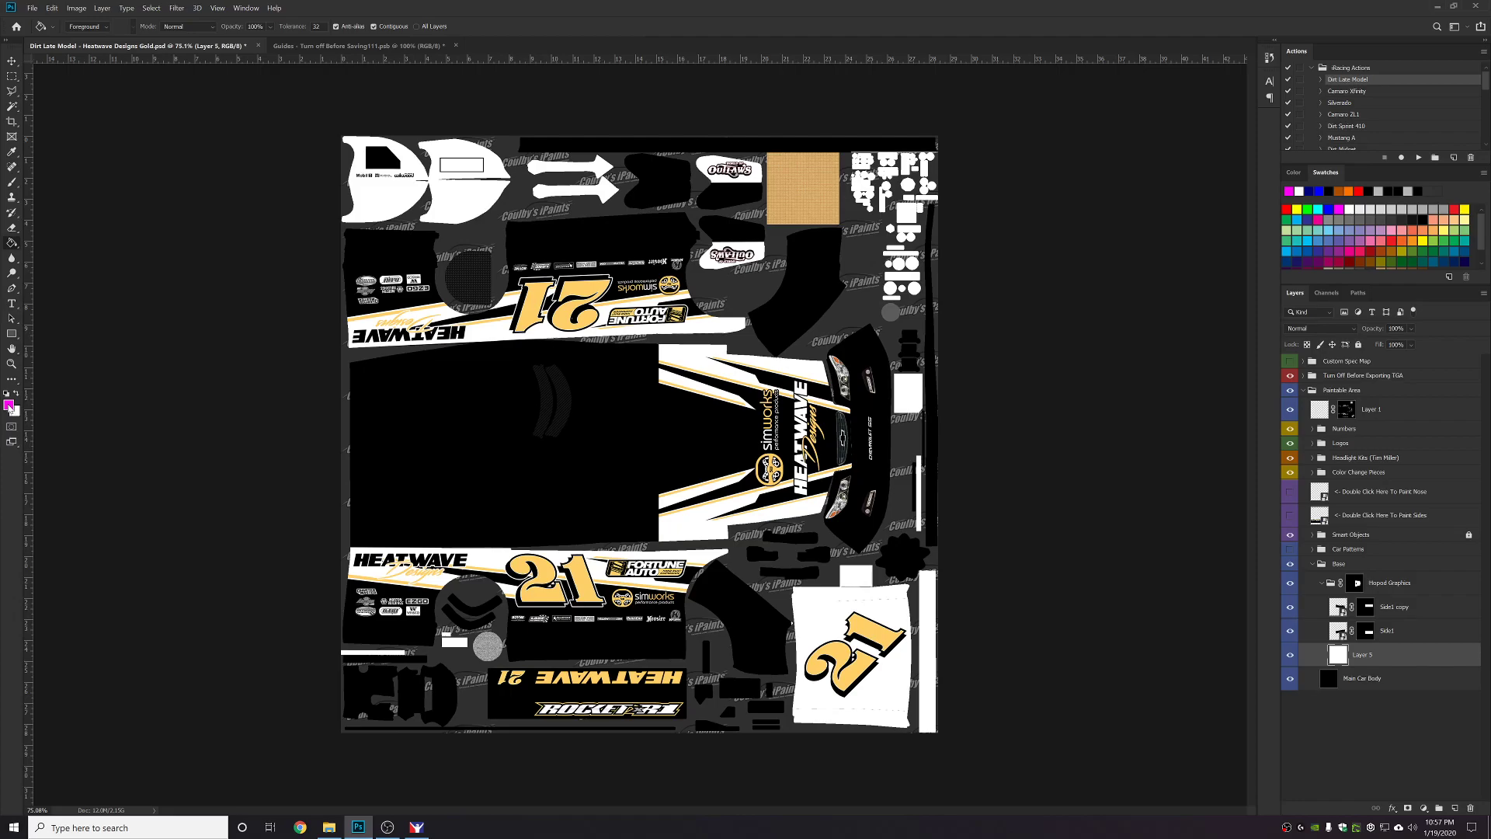
Fill the white nose stripes magenta, then open the Paint Sides smart object's Base Color layer.
click(727, 484)
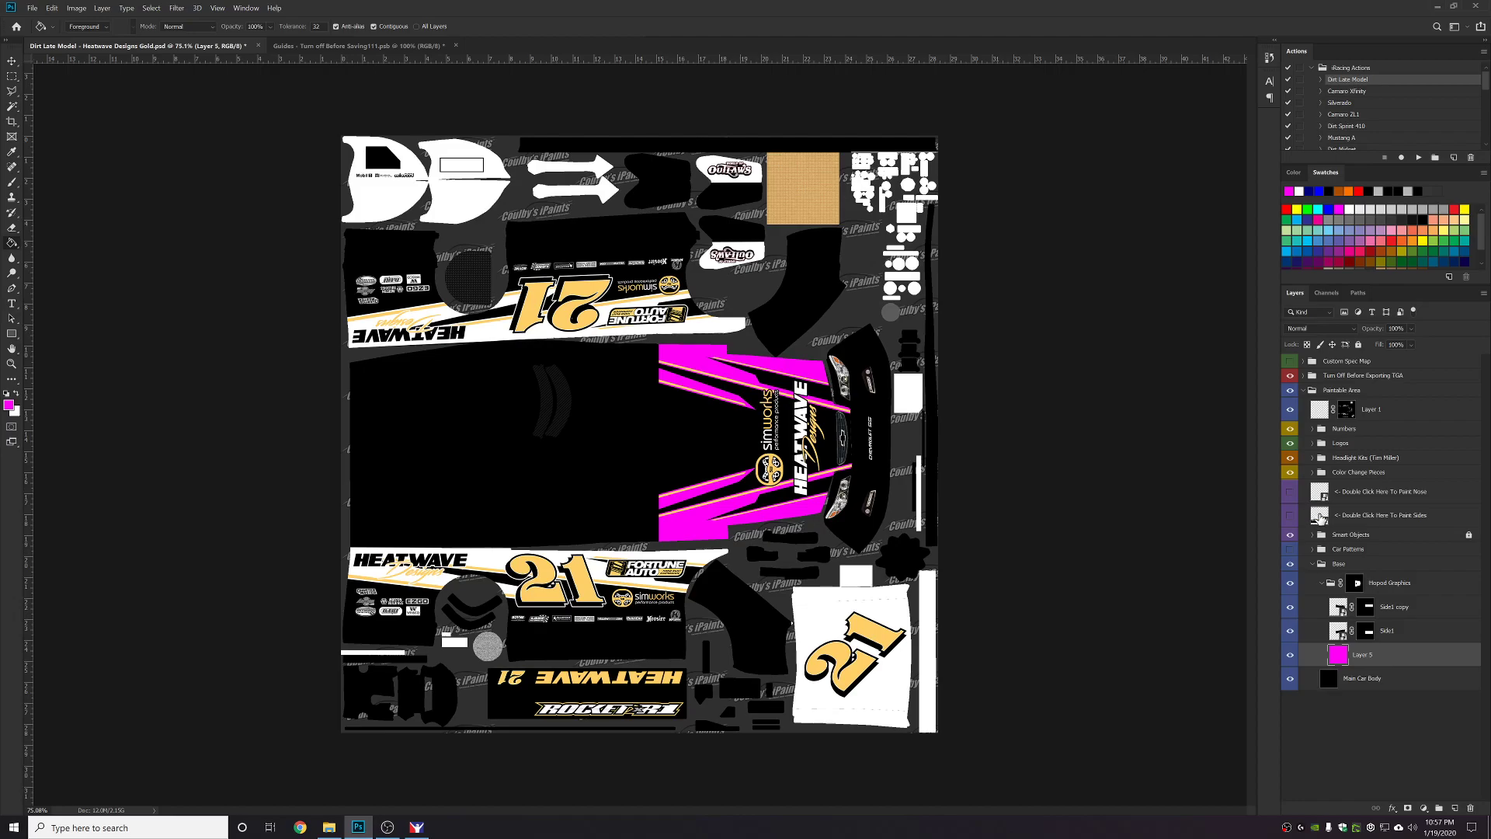
double_click(1319, 516)
click(1305, 771)
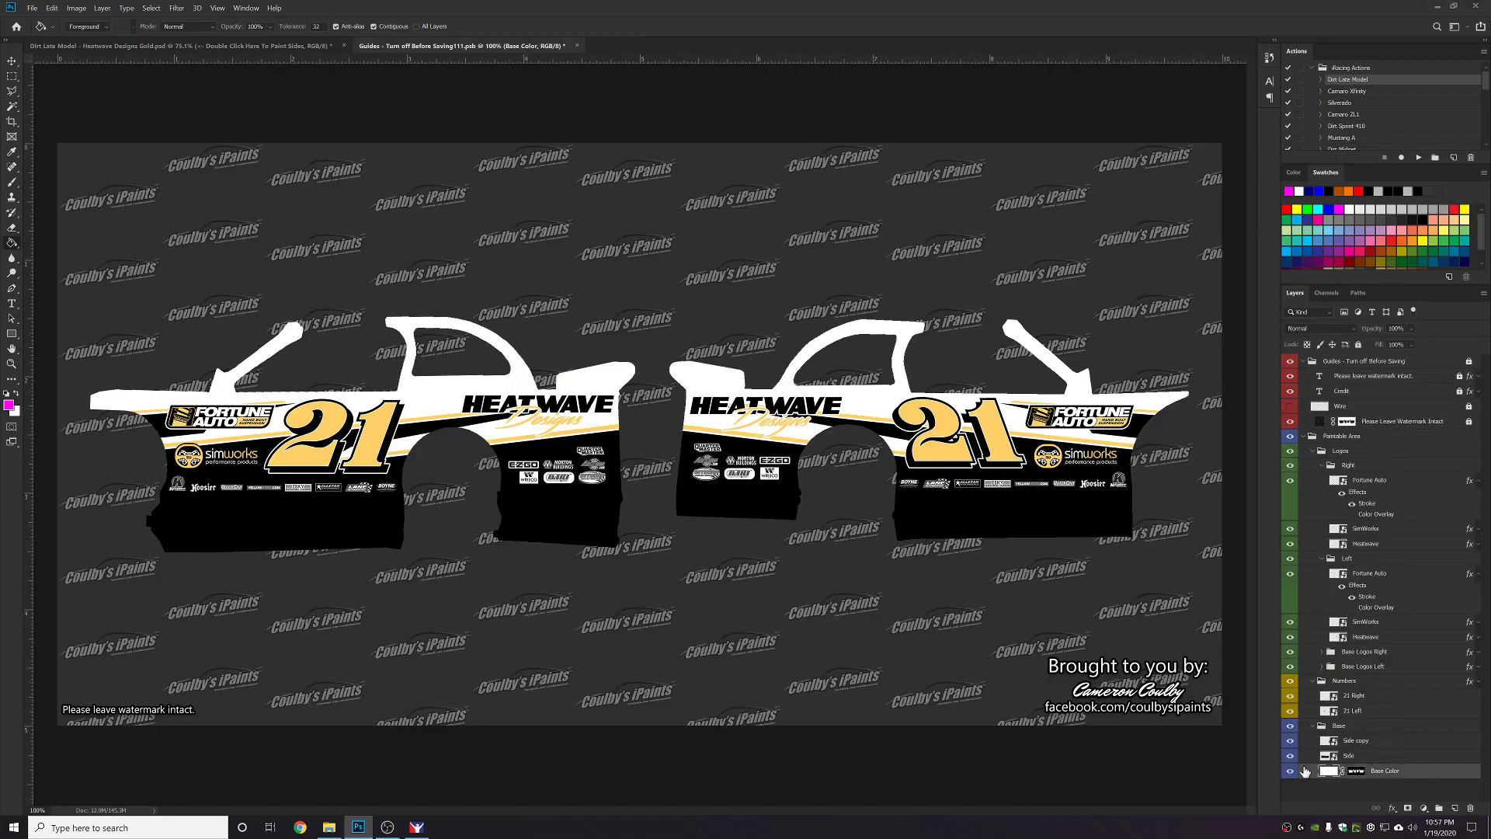
Fill the white side bodies magenta, save the smart object, and return to the main texture.
click(980, 554)
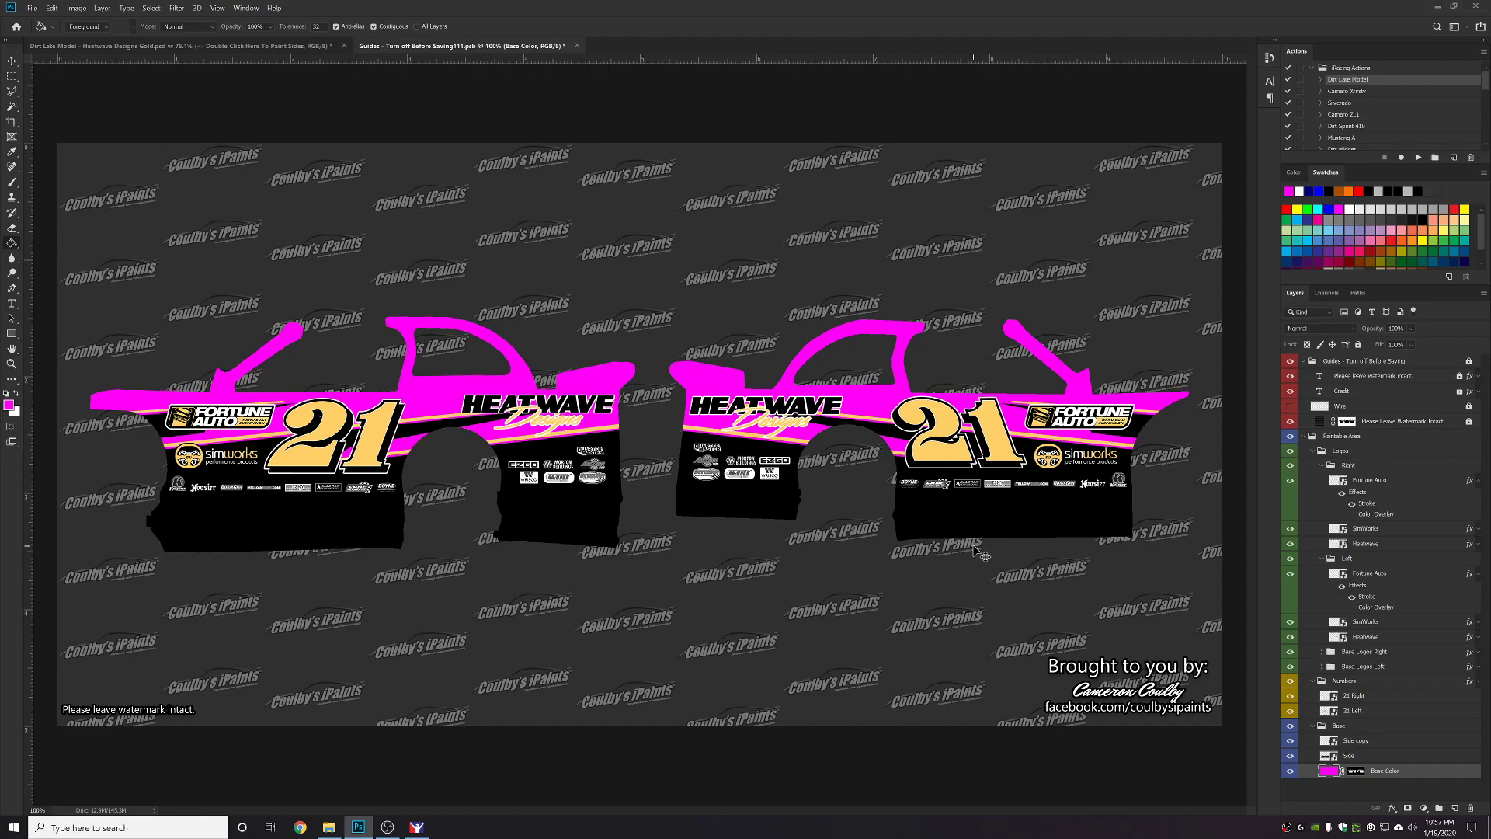
key(ctrl+s)
click(278, 47)
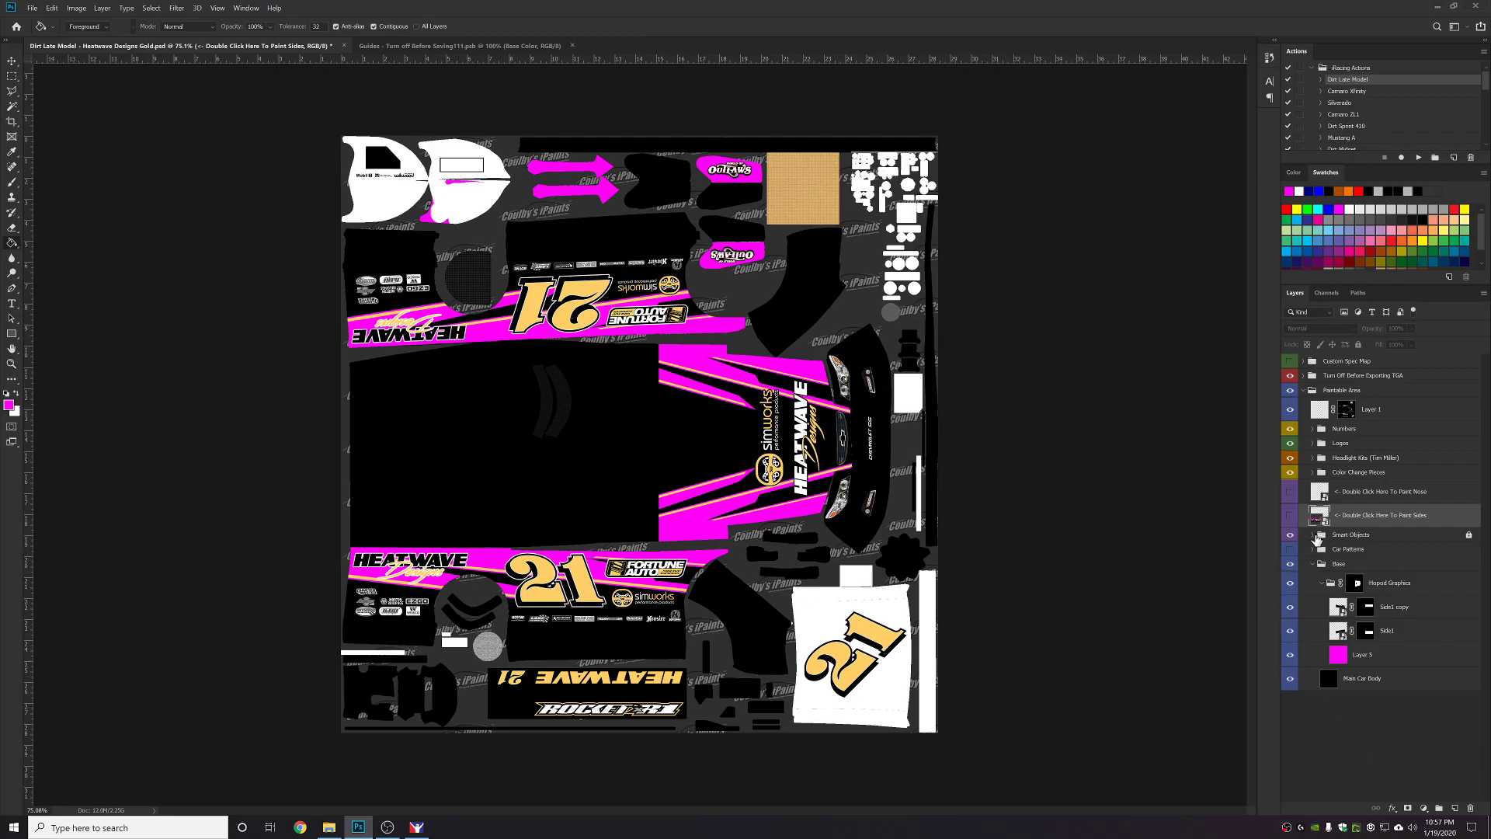
Paint-bucket the Roof, Roof Cap and Layer 4 hood pieces magenta in Color Change Pieces.
click(1312, 472)
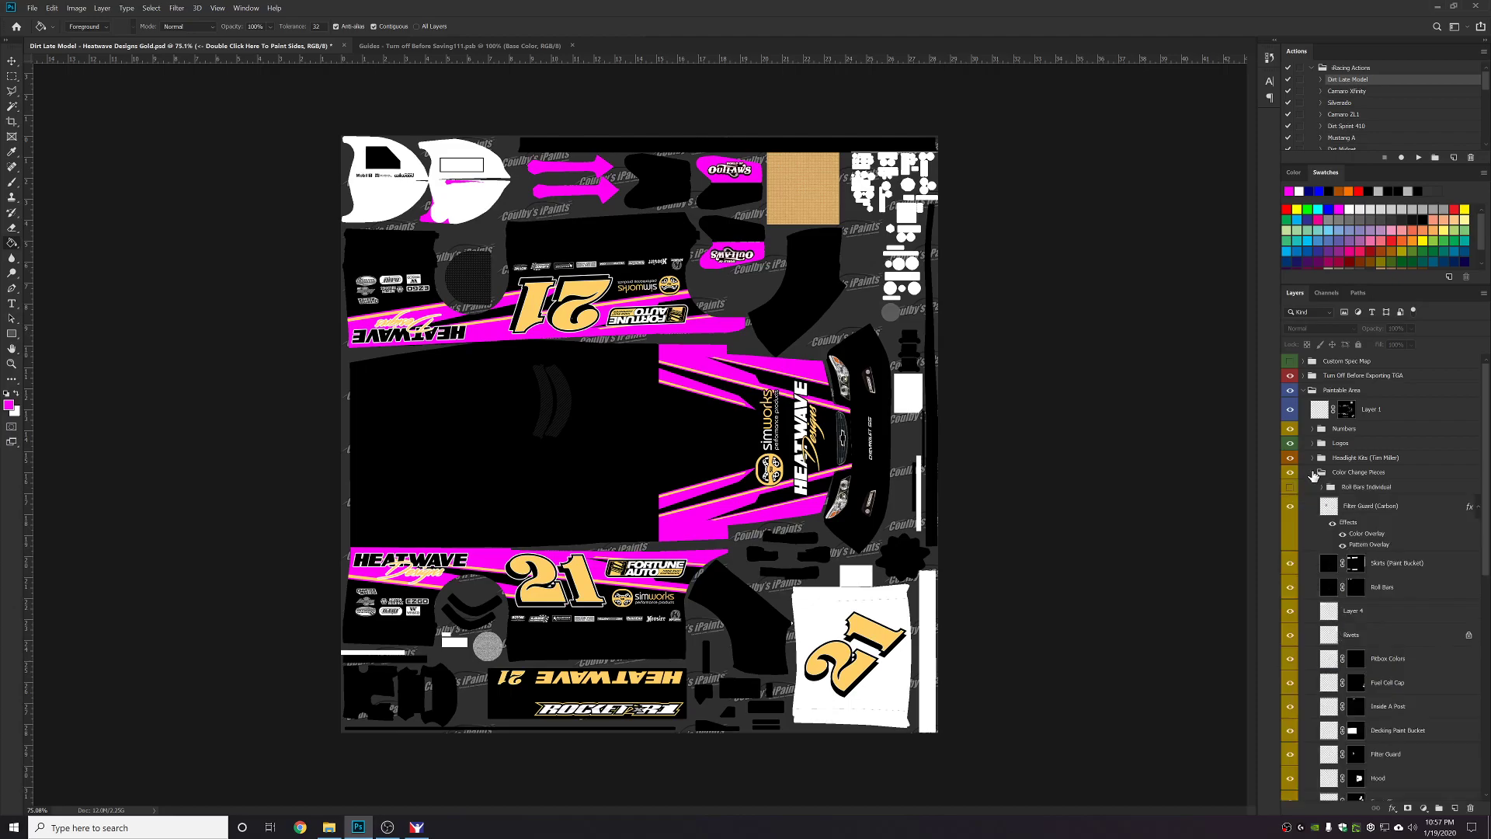
scroll(1351, 592, down, 6)
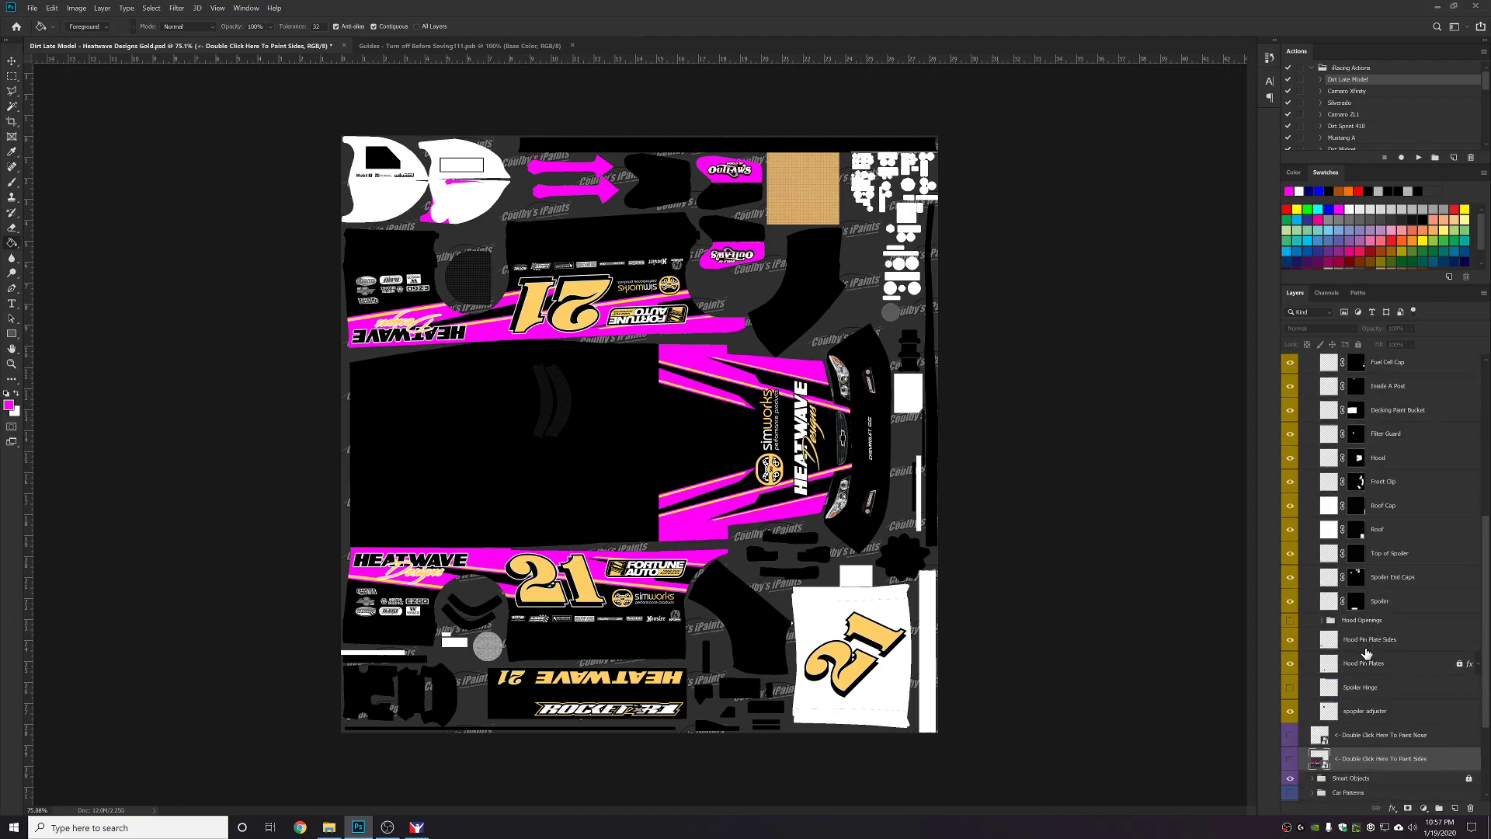
click(1324, 578)
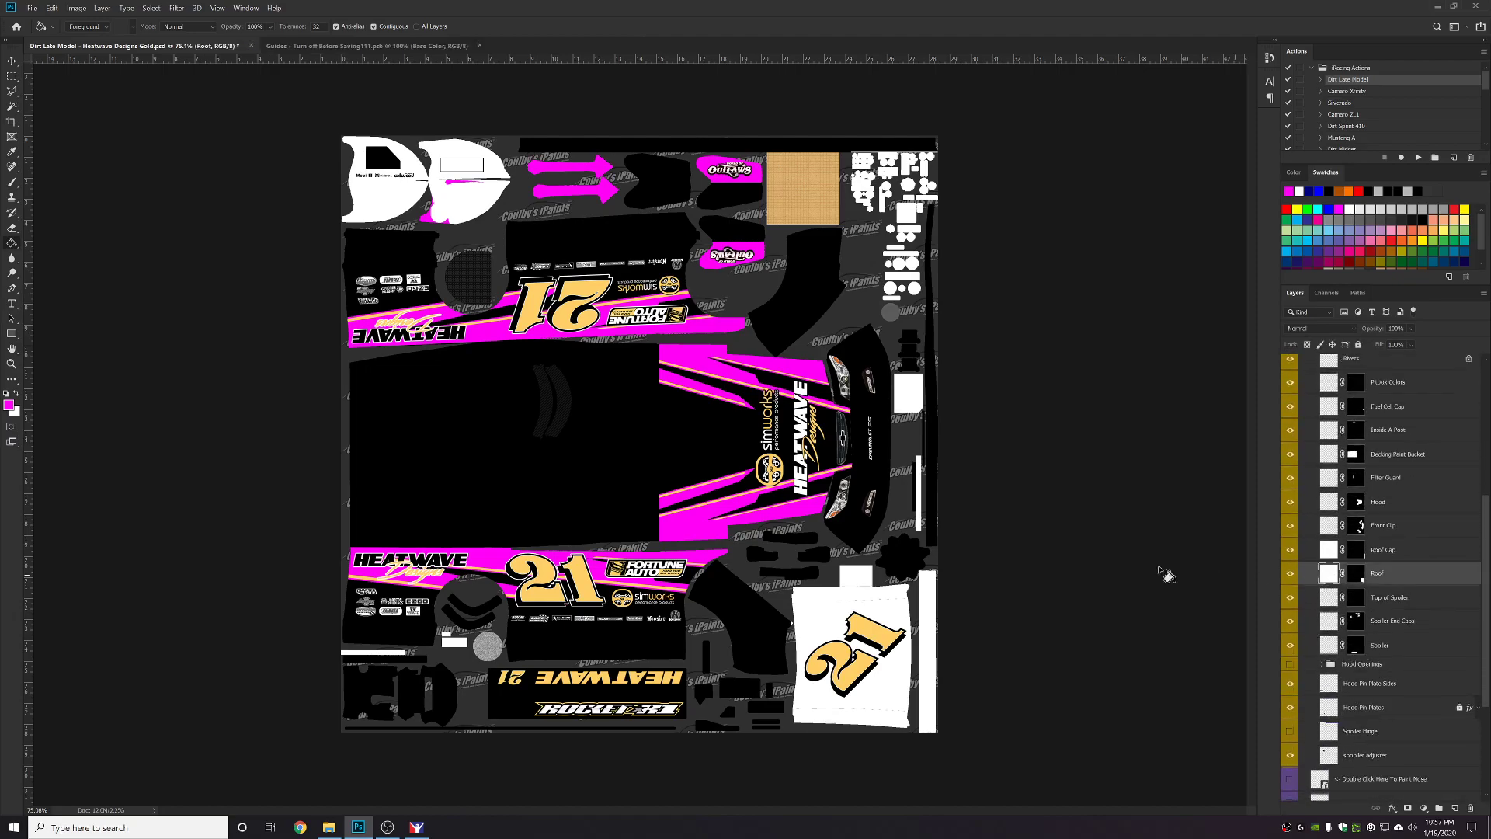
click(882, 696)
click(1330, 551)
click(928, 652)
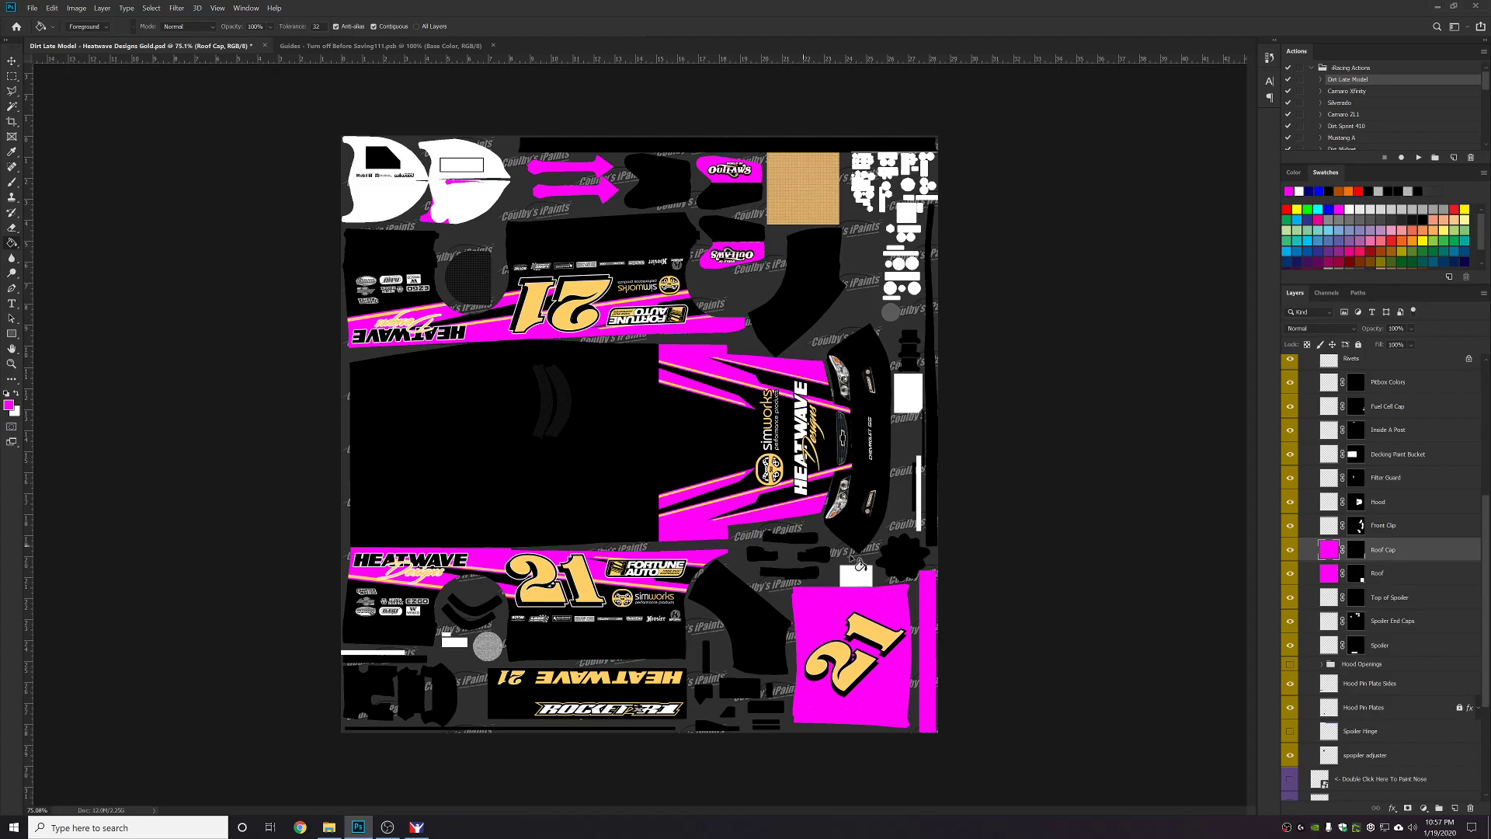
scroll(1389, 599, up, 3)
scroll(1390, 598, up, 1)
click(1329, 497)
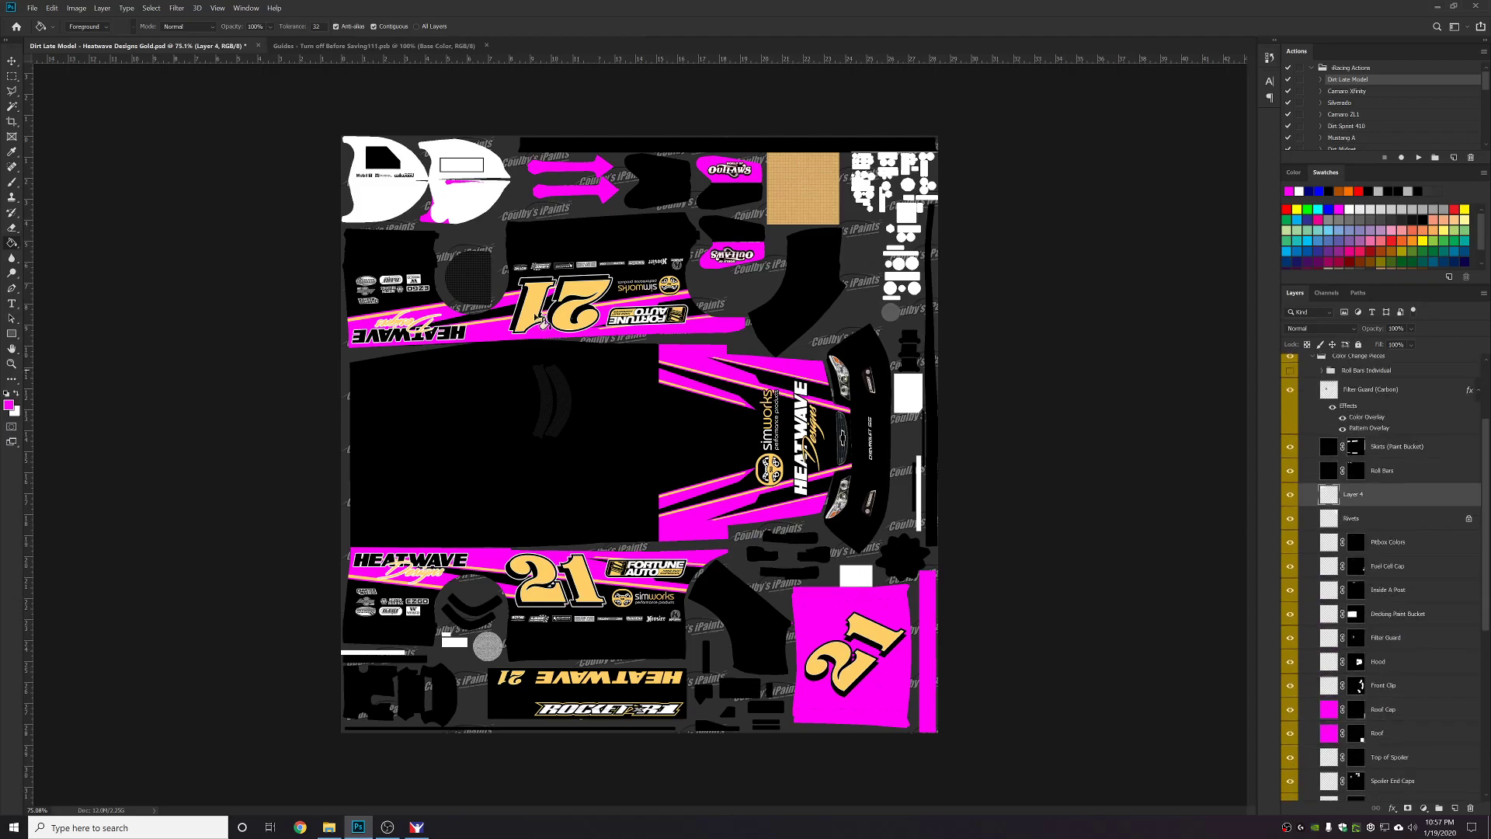
click(473, 186)
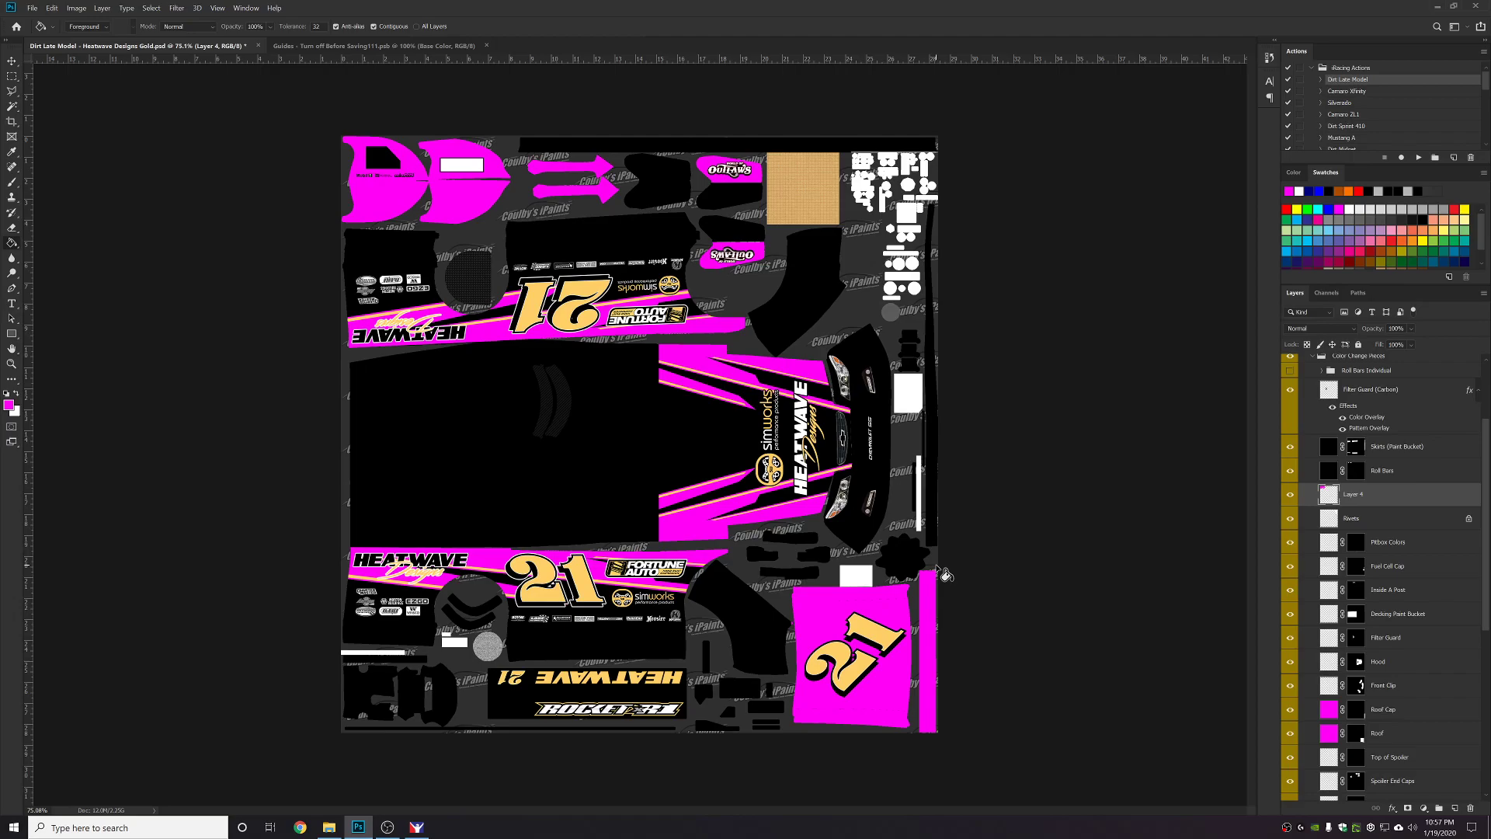
scroll(1302, 432, up, 2)
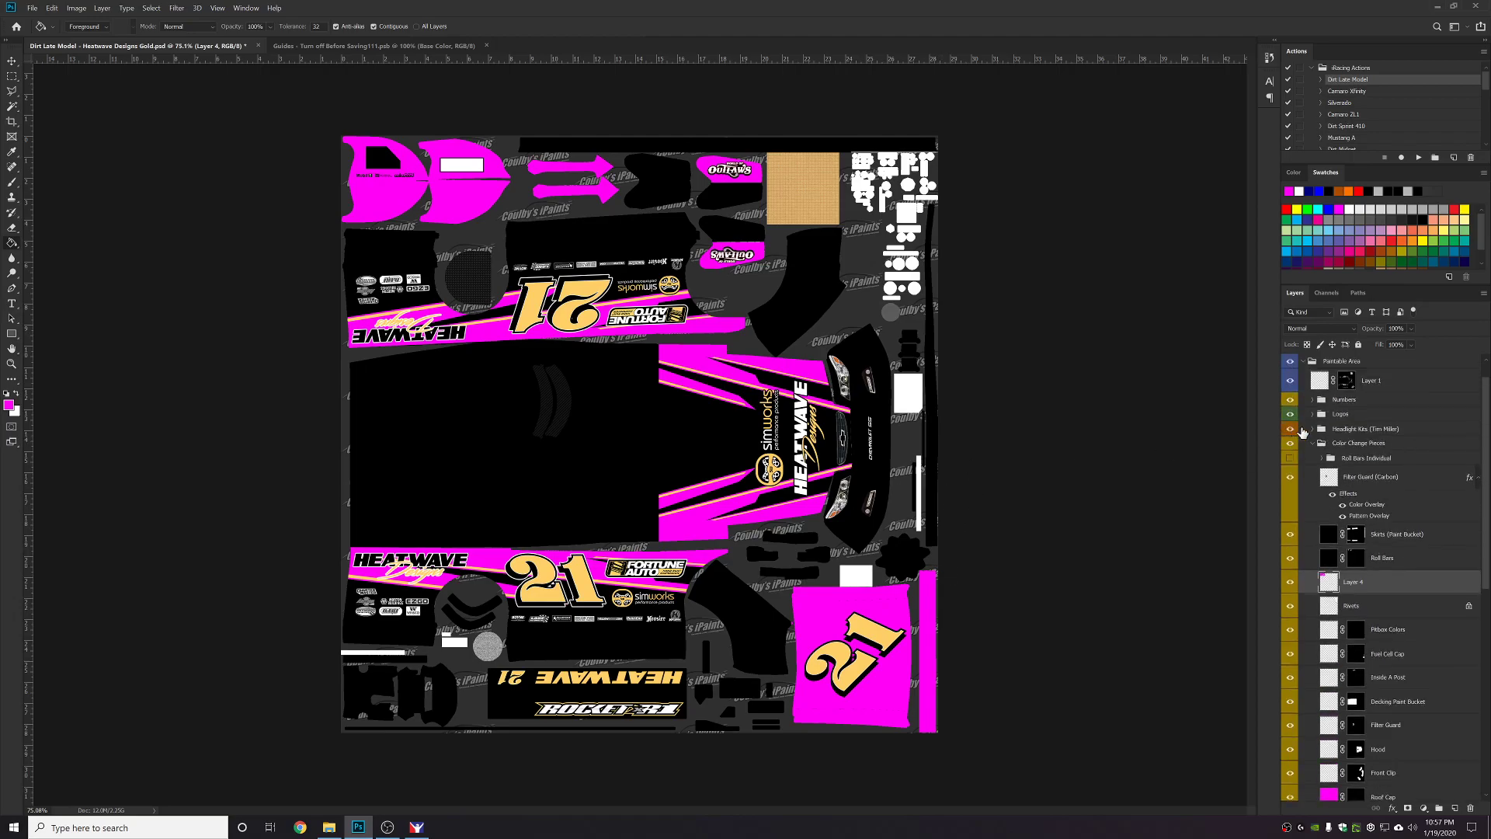
click(1313, 446)
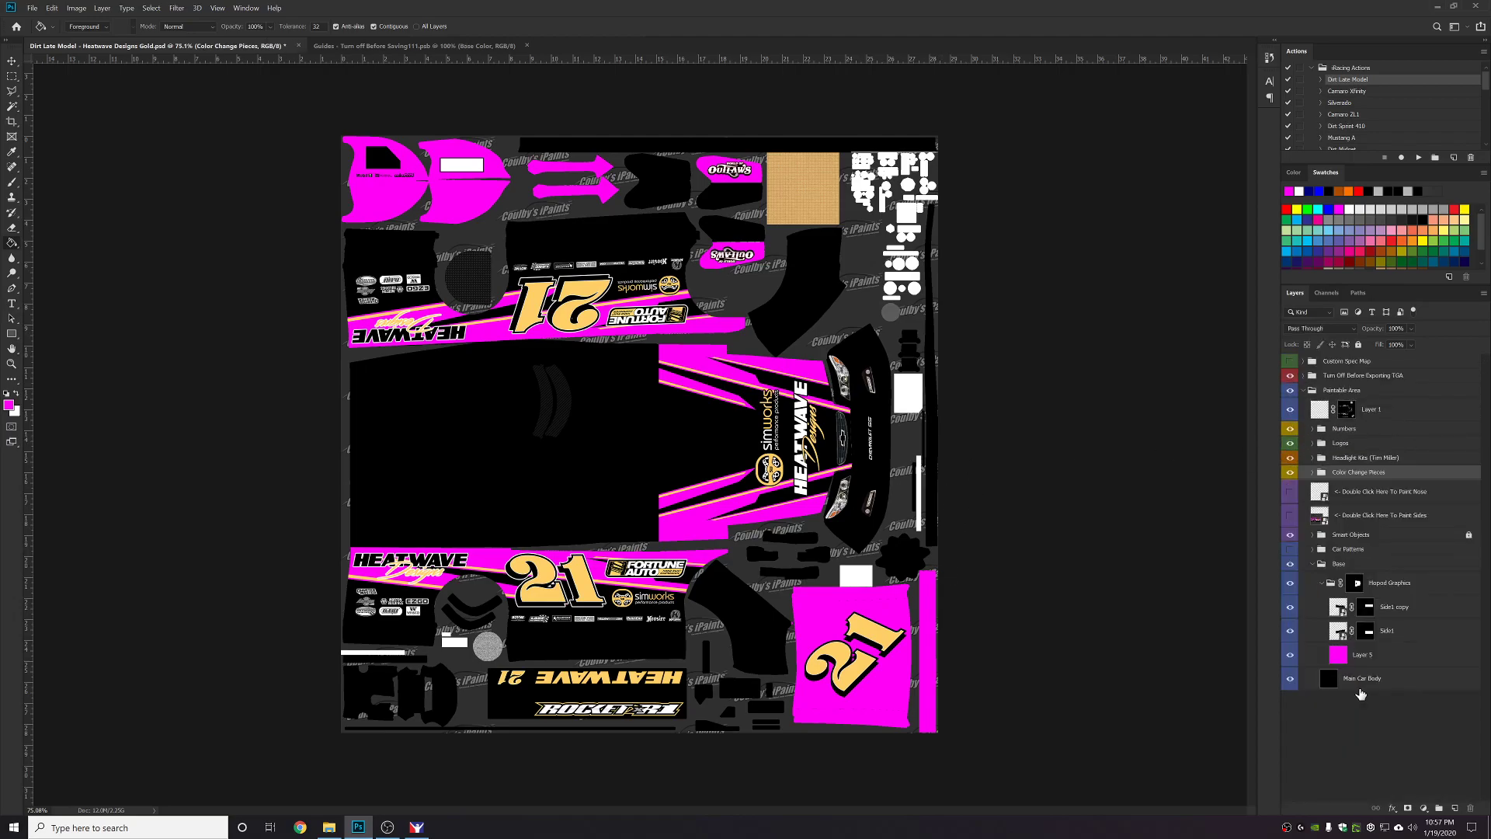
Select the magenta stripe near HEATWAVE and all similar magenta areas.
click(13, 108)
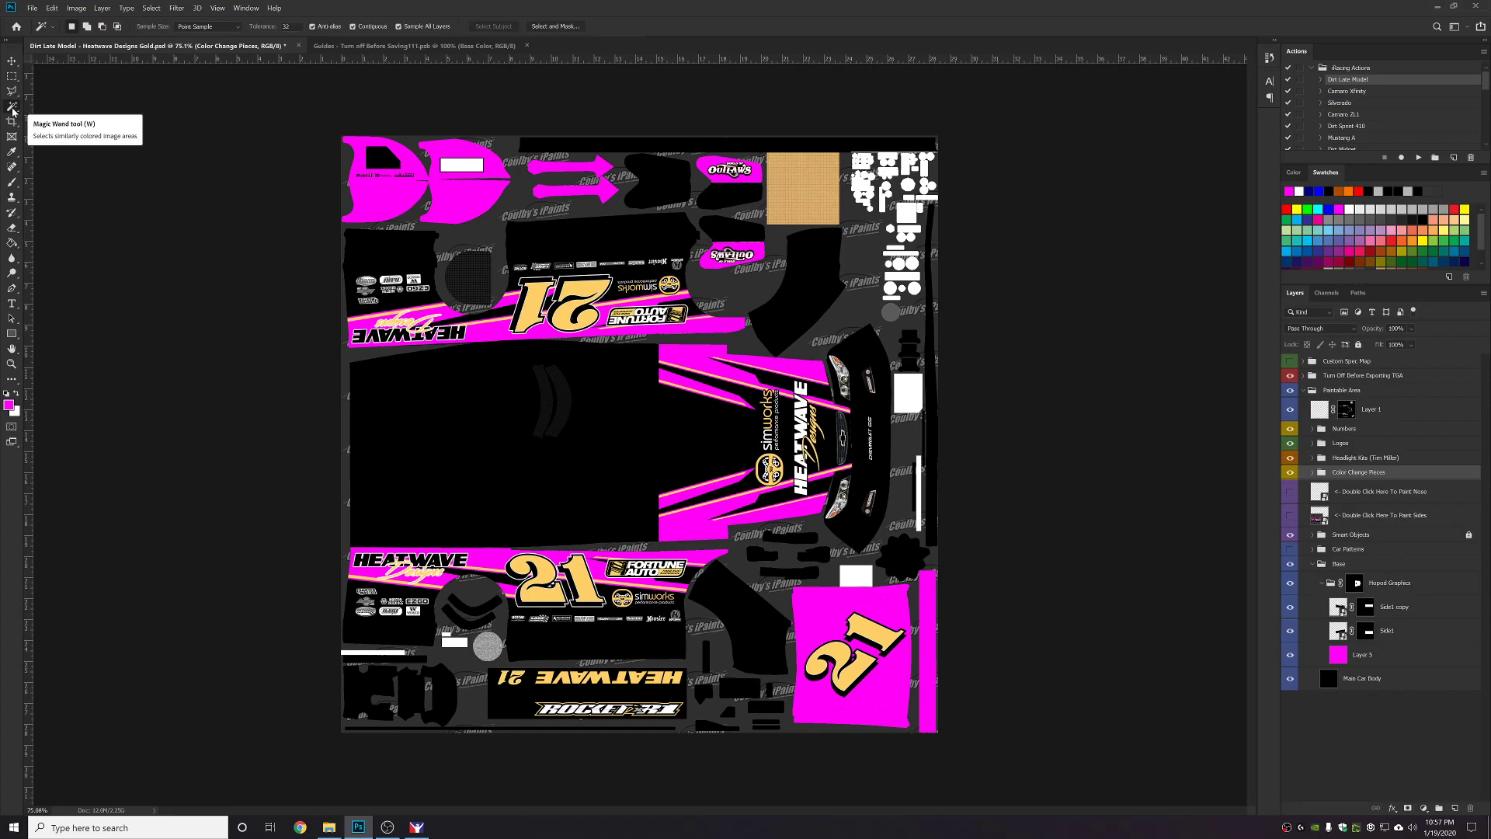
click(486, 341)
click(151, 8)
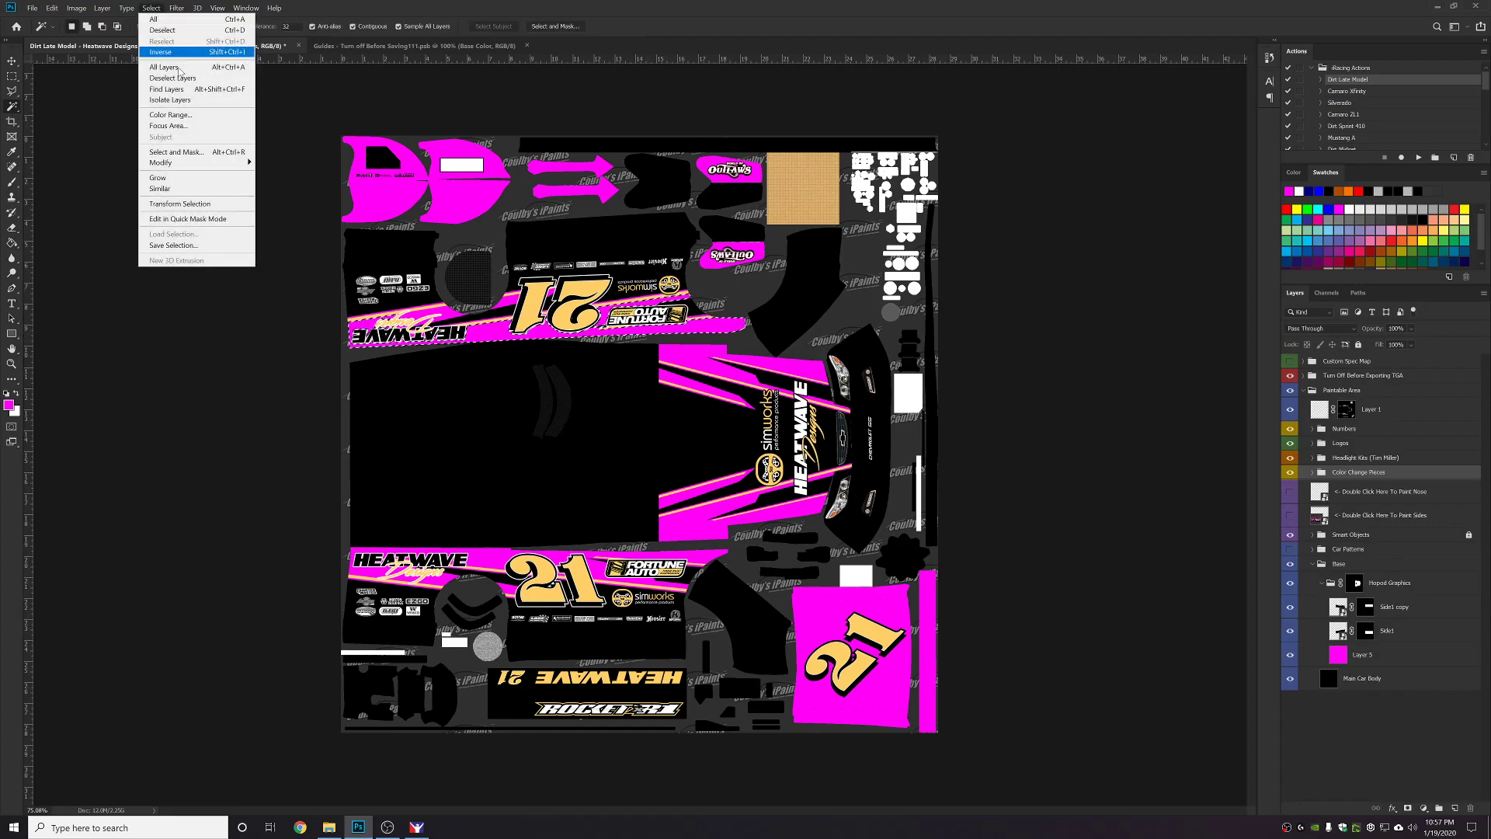
click(160, 188)
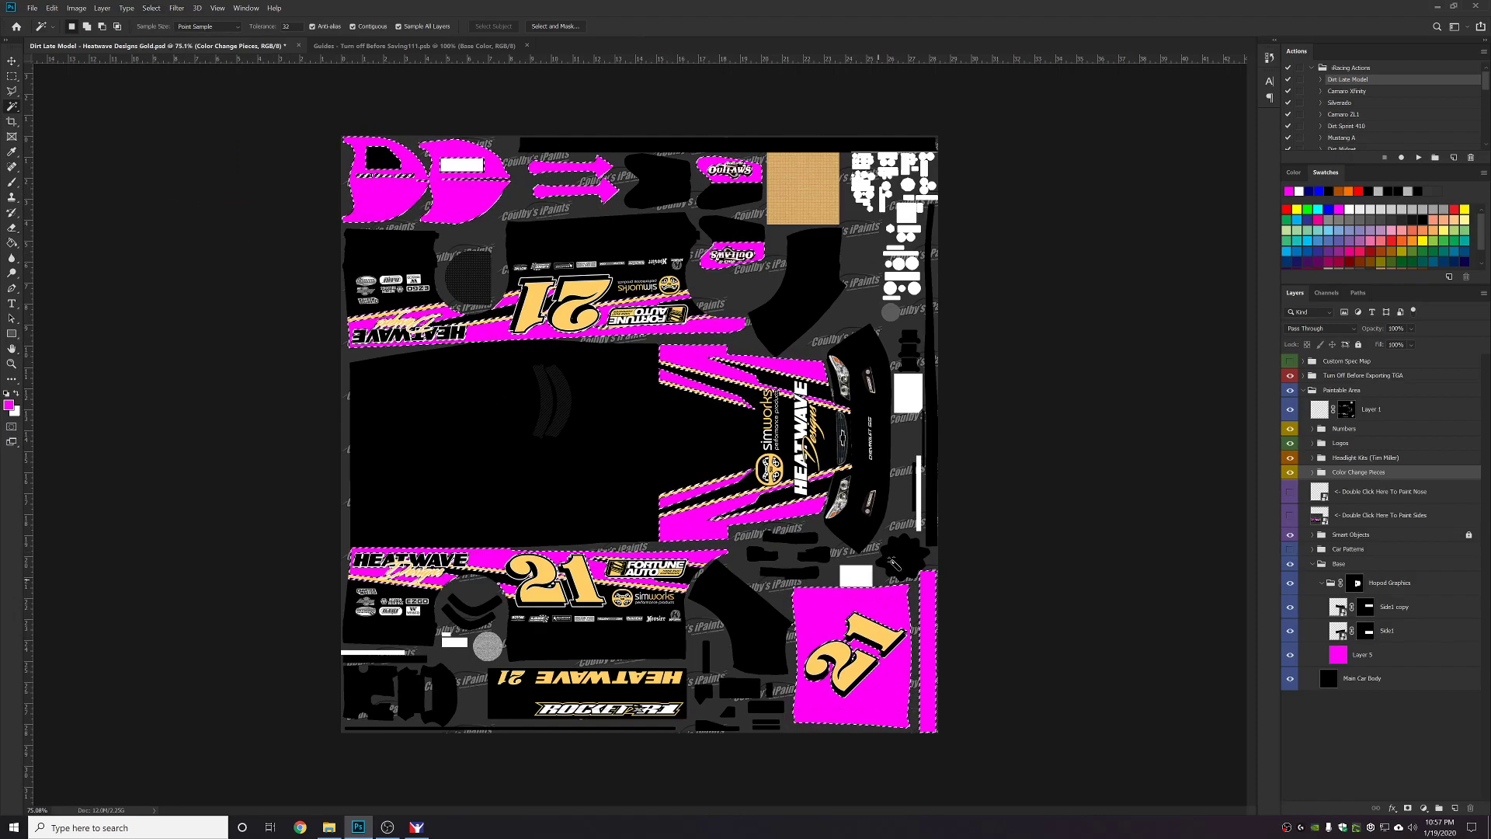
Add new Layer 508 above Layer 3 in Custom Spec Map, masked to the stripe selection.
click(1304, 361)
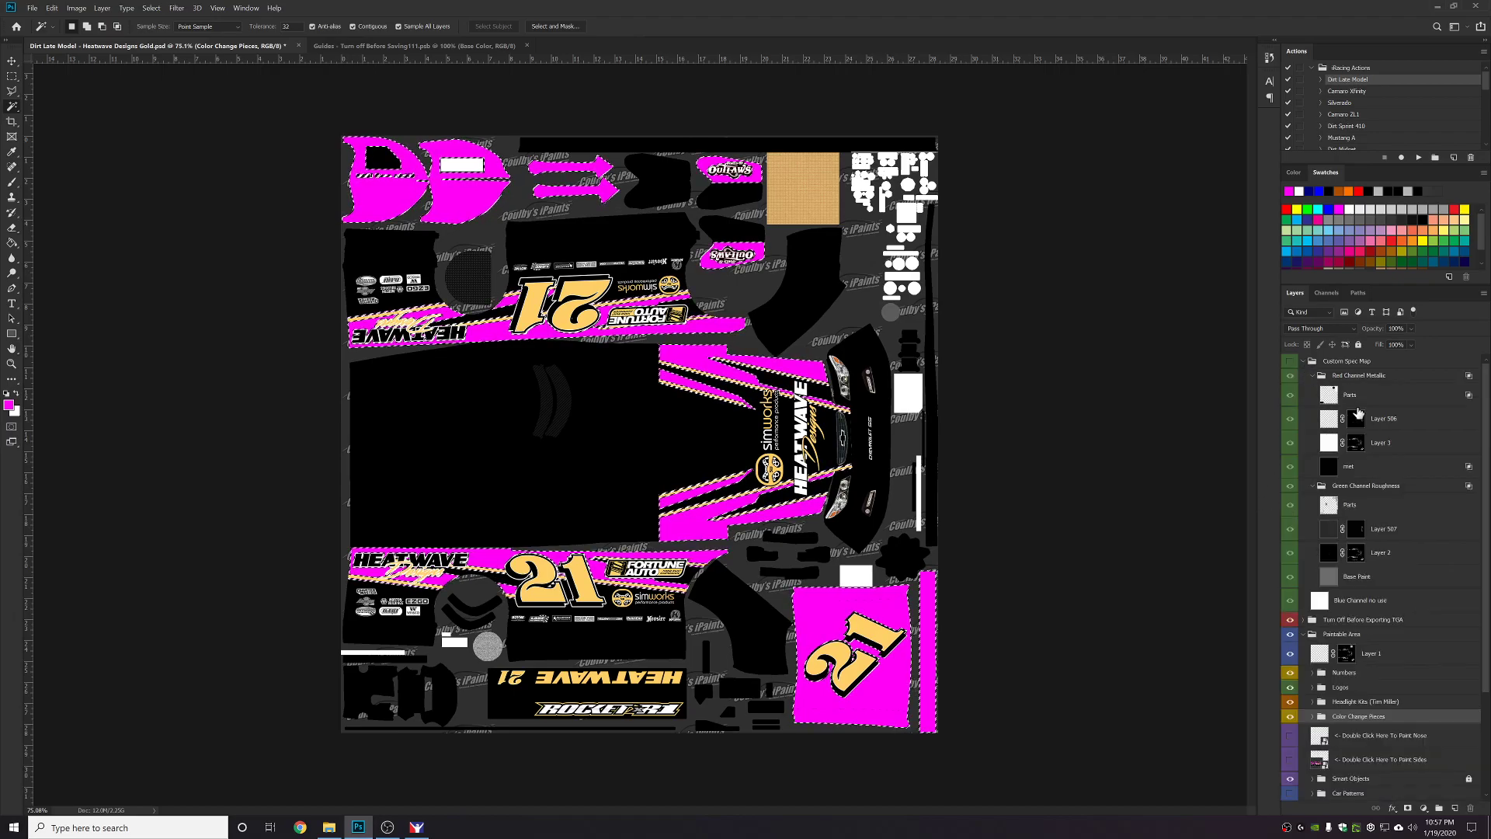
click(1403, 443)
key(ctrl+shift+alt+n)
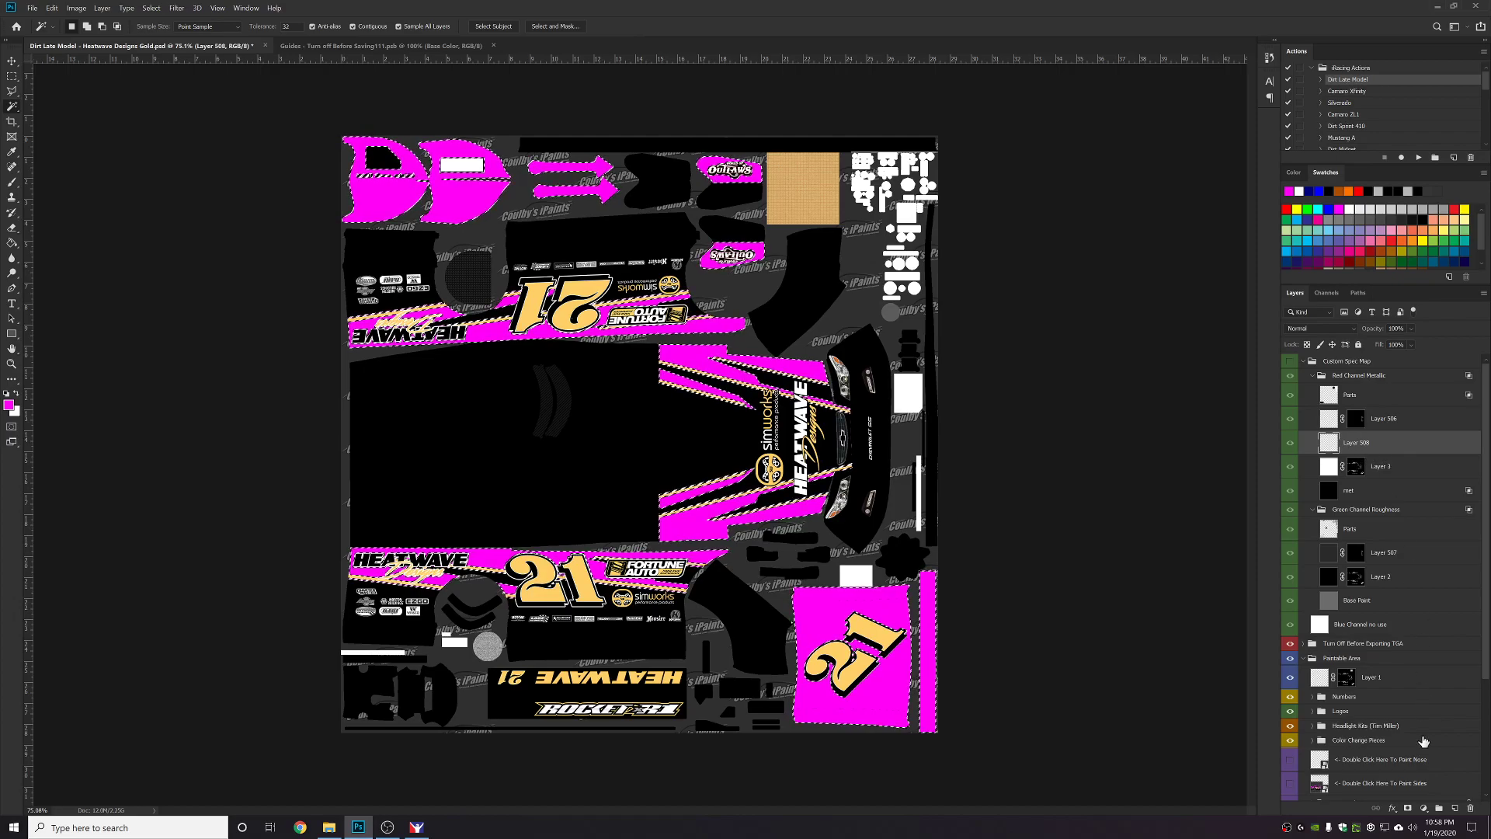
click(1407, 810)
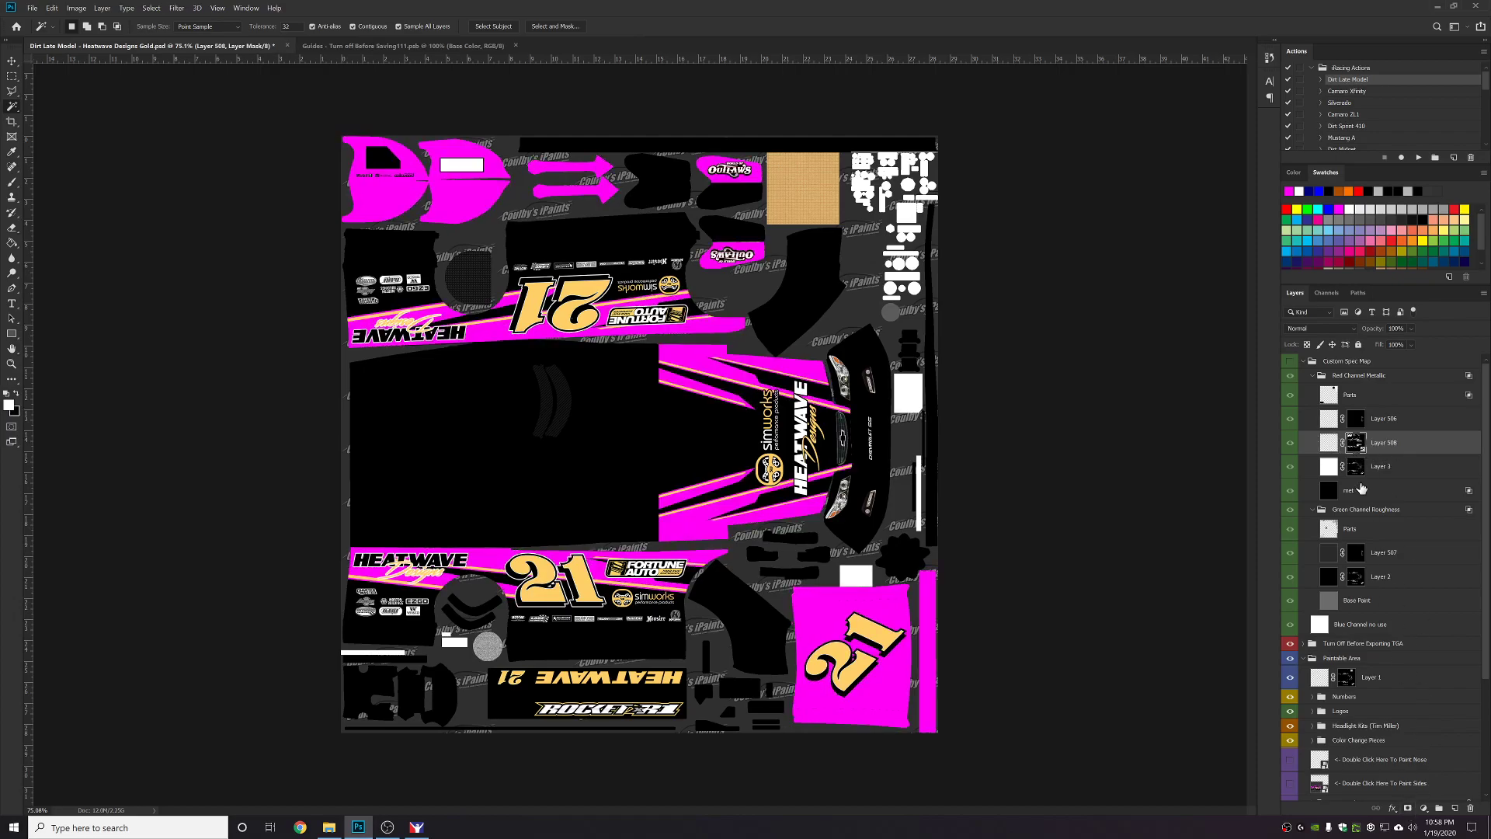
Create Layer 509 above Layer 2, masked with the selection loaded from Layer 508's mask.
click(1409, 587)
key(ctrl+shift+n)
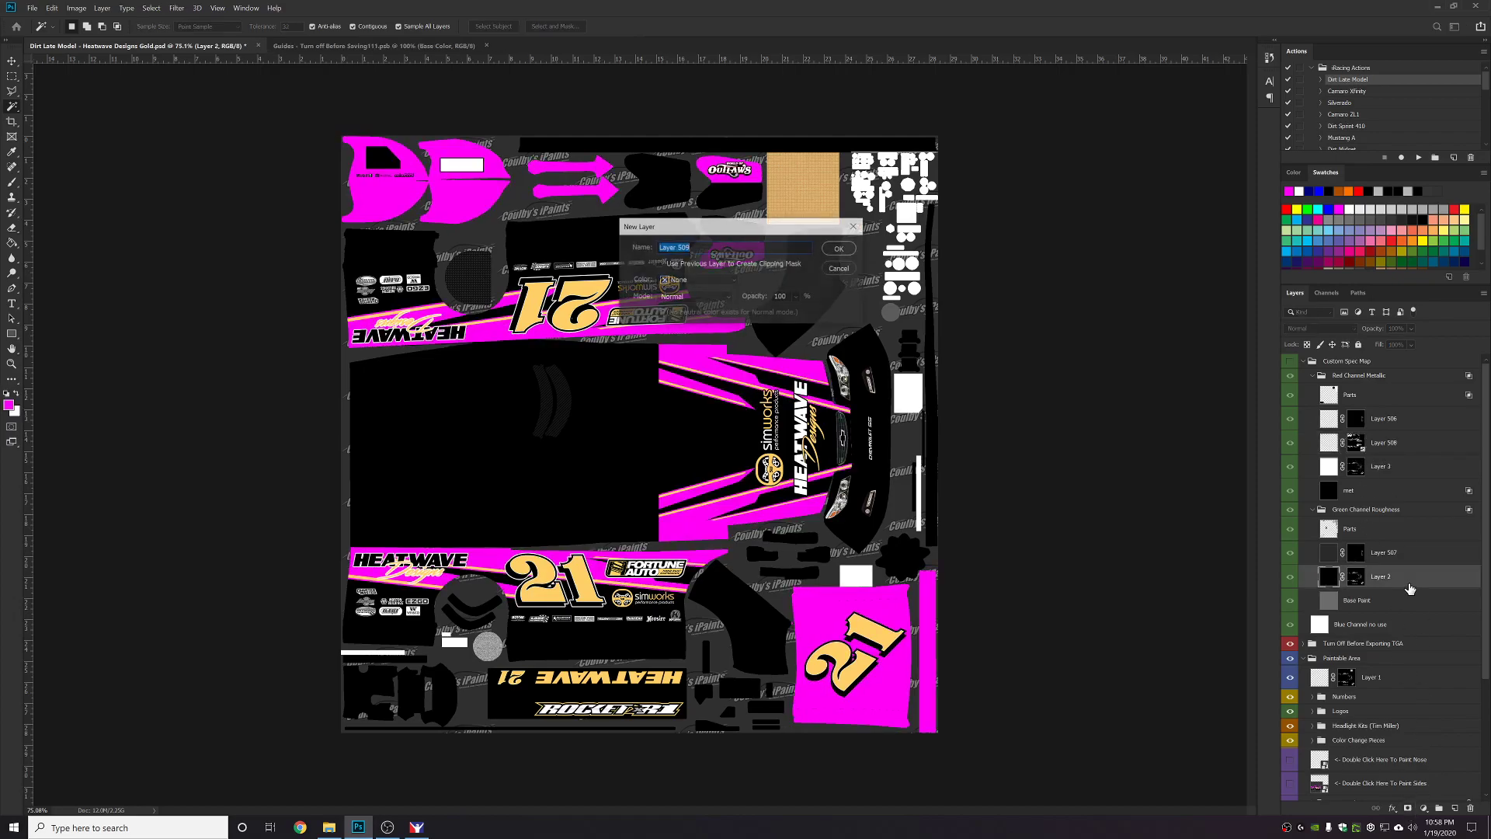
key(Return)
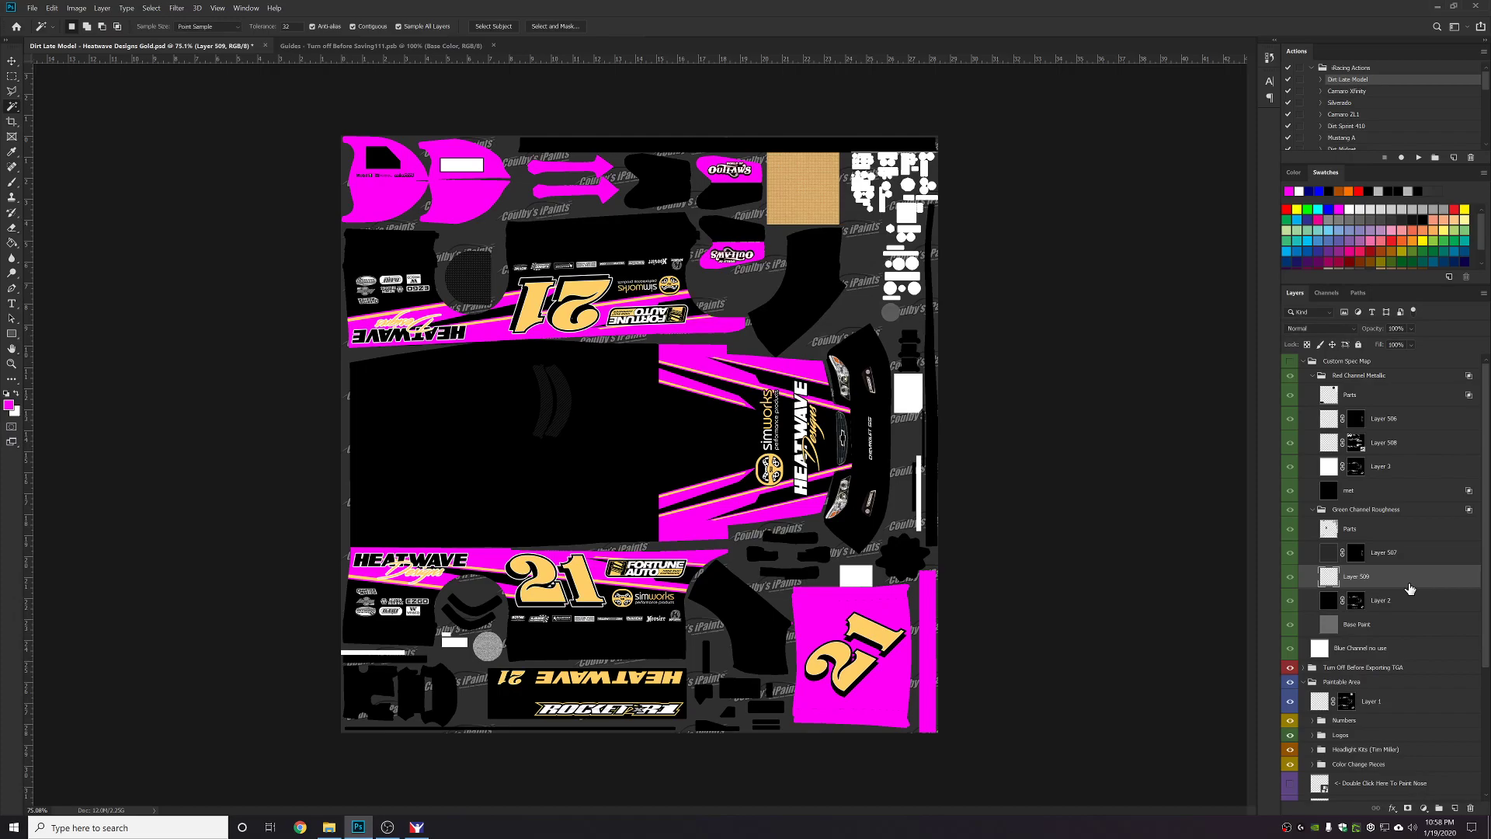
ctrl+click(1355, 443)
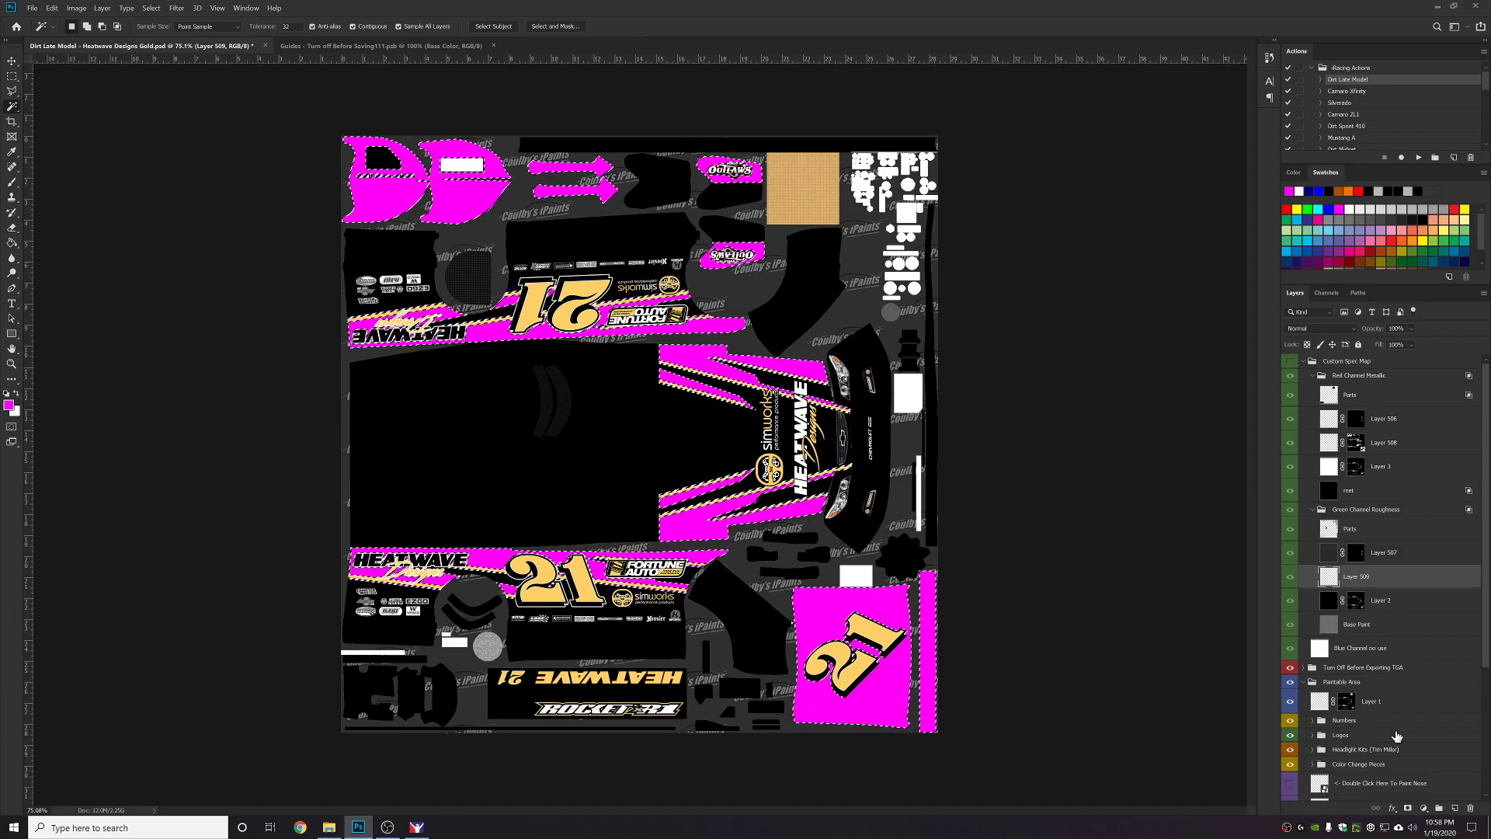
click(1407, 808)
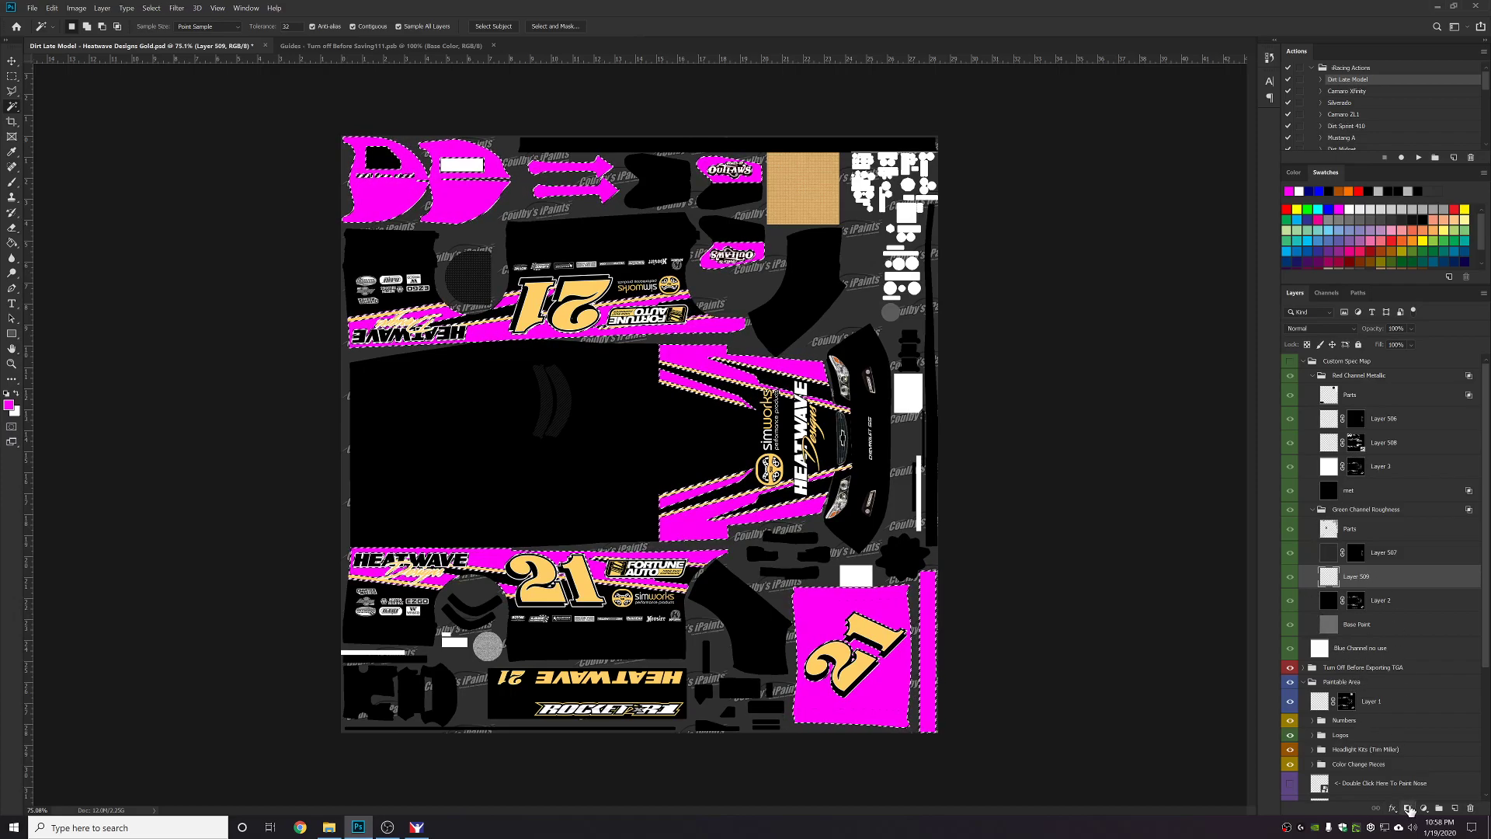
click(1328, 578)
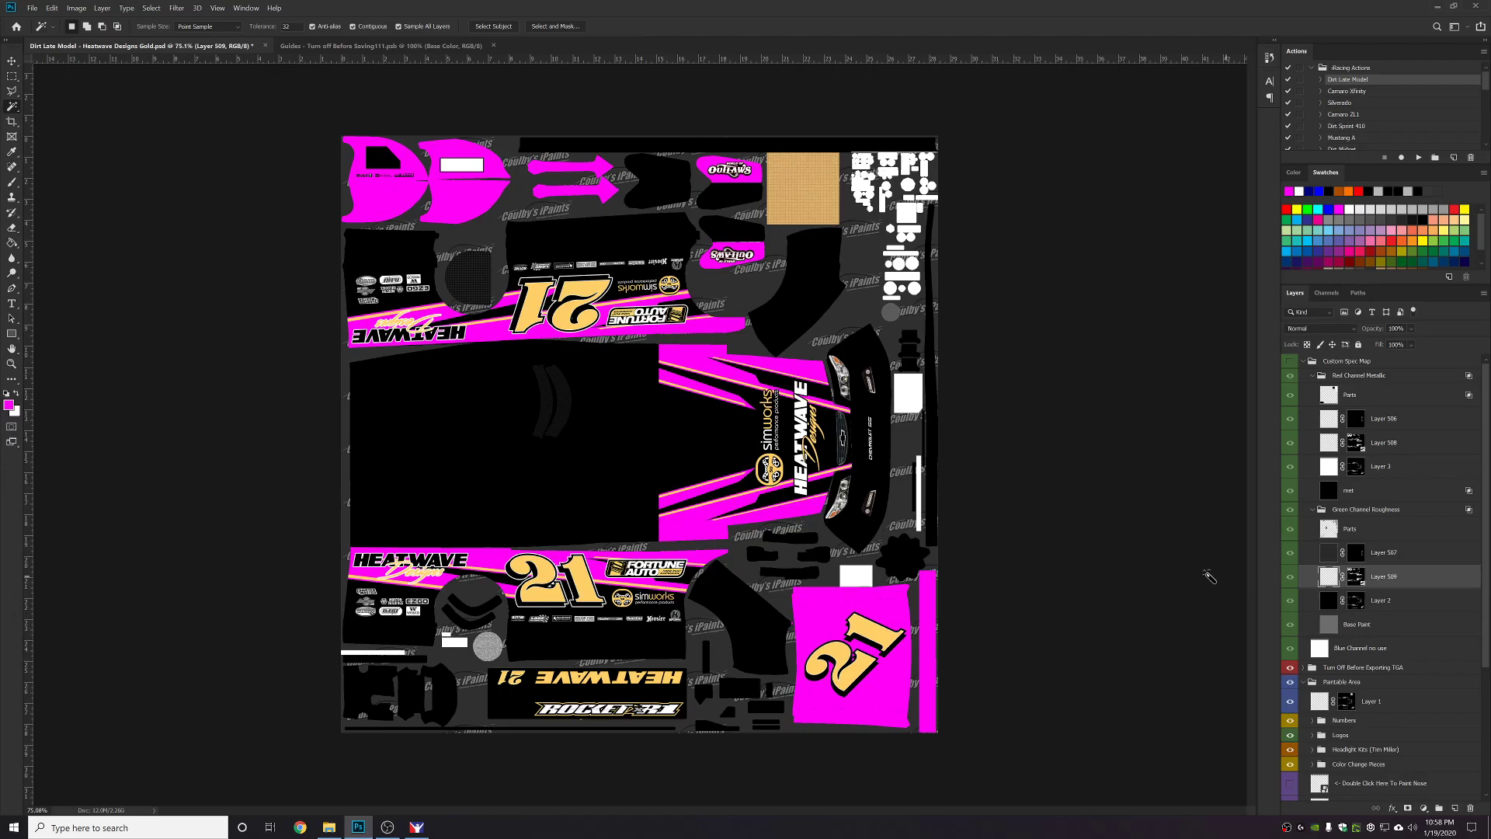
Fill Layer 509 with black, then reselect Layer 508.
click(7, 396)
click(12, 243)
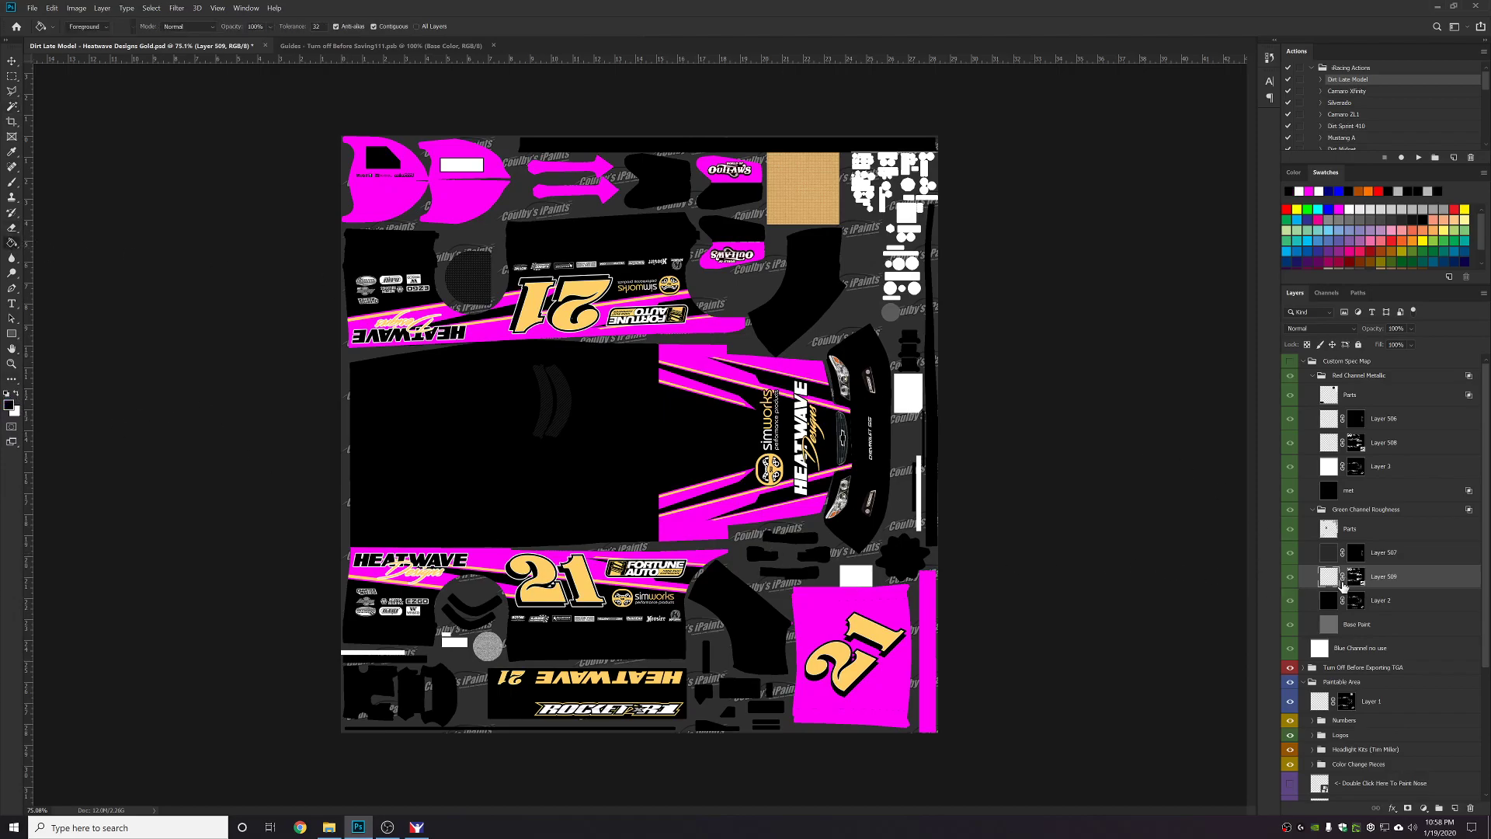
click(664, 521)
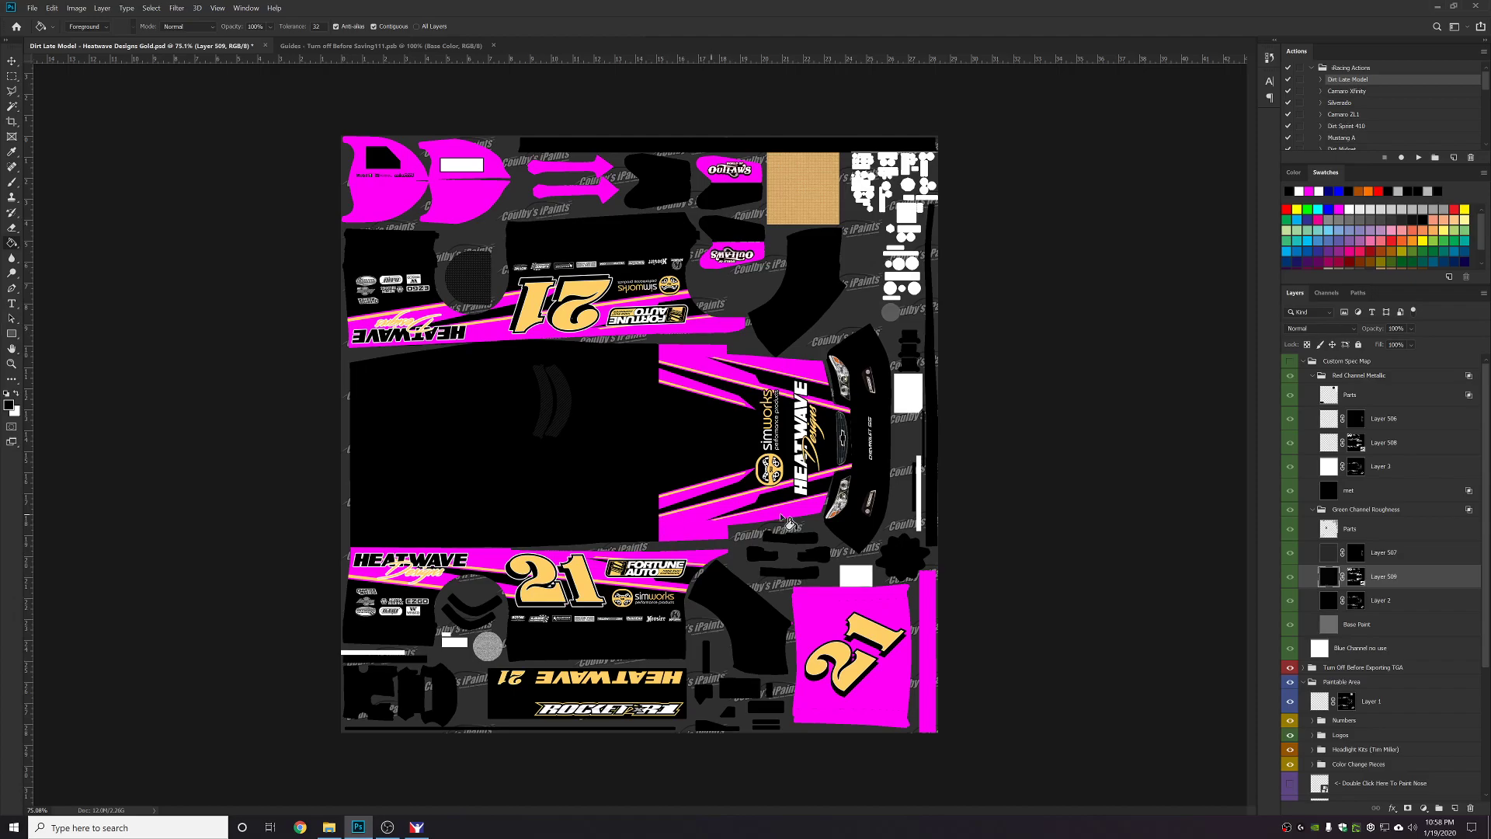
click(16, 393)
click(1329, 442)
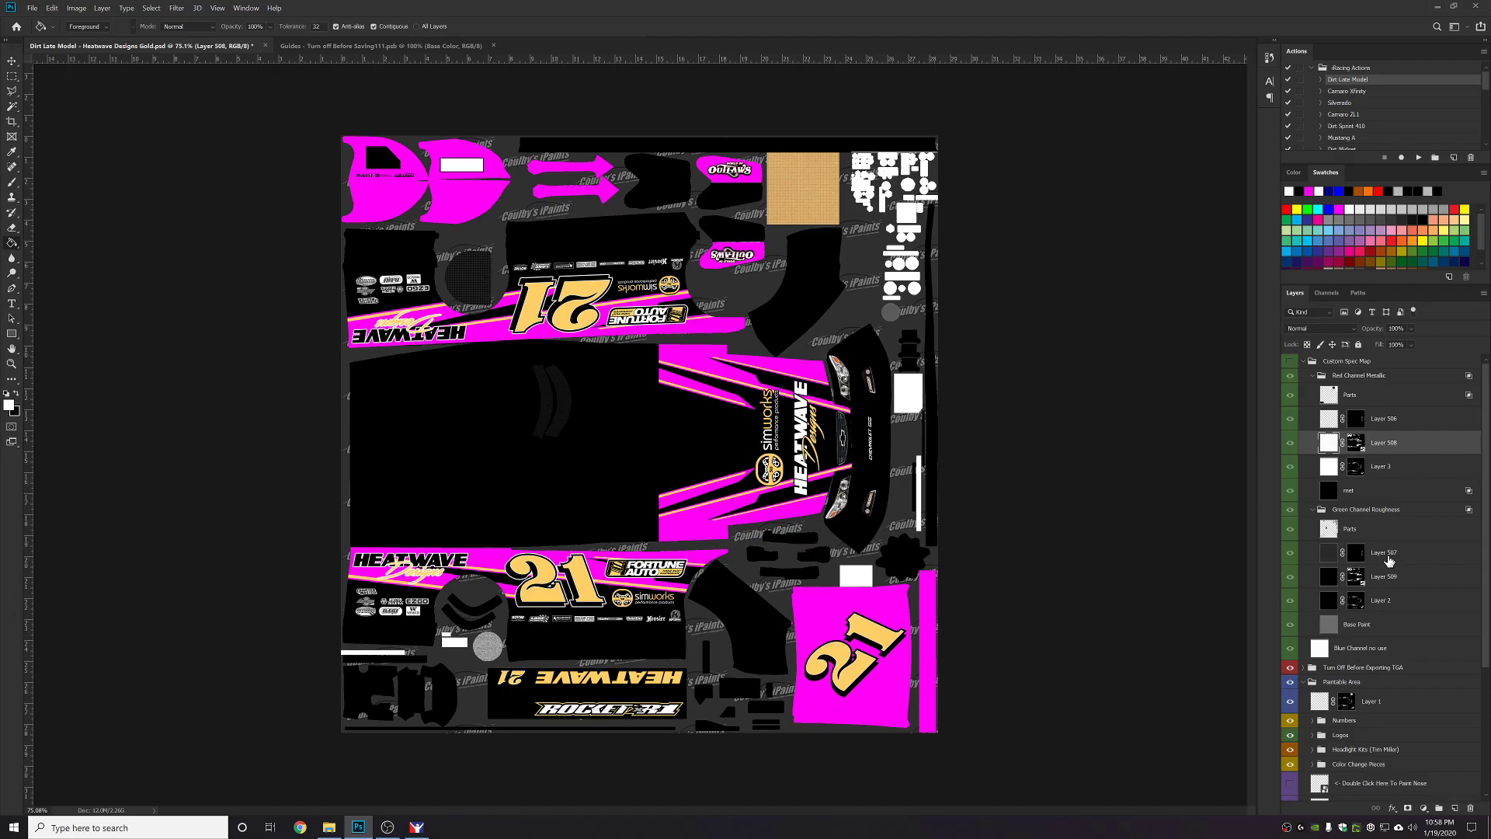
scroll(1397, 566, down, 2)
scroll(1419, 562, up, 2)
Preview purple car 21 in iRacing, orbiting between left-rear, front-left and side views.
click(426, 831)
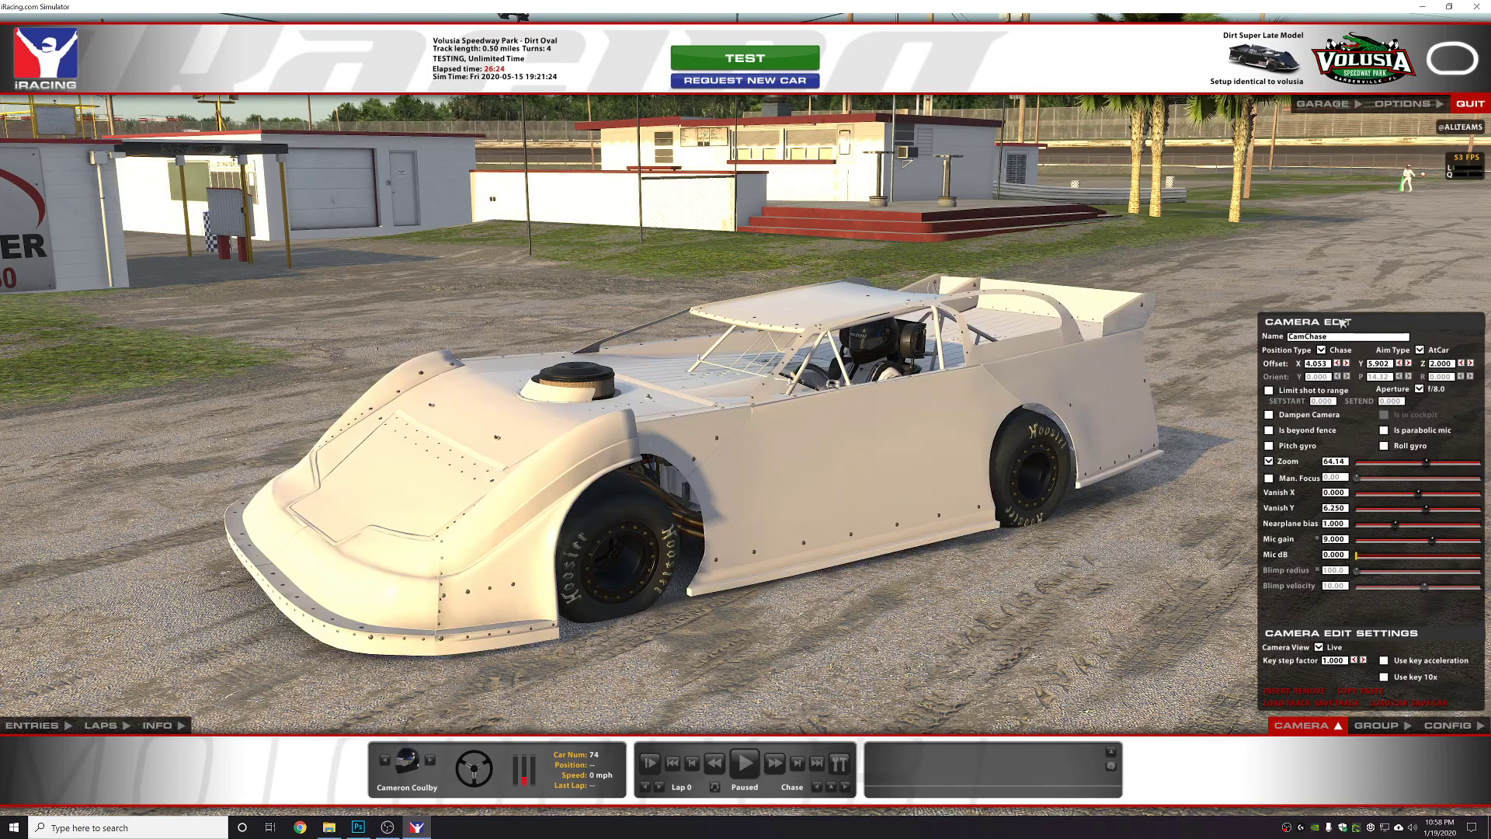
key(KP_4)
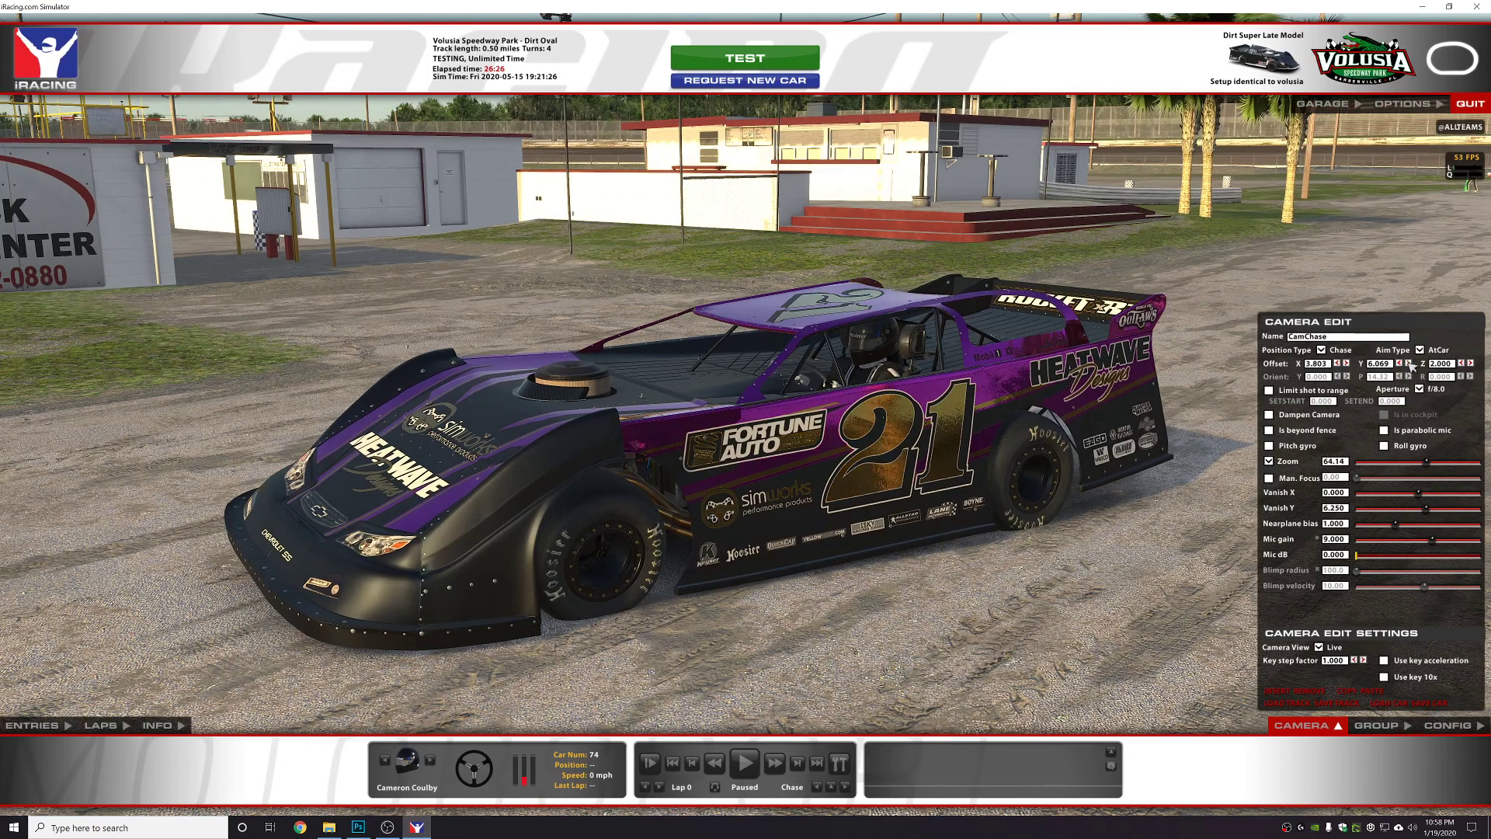
key(KP_4)
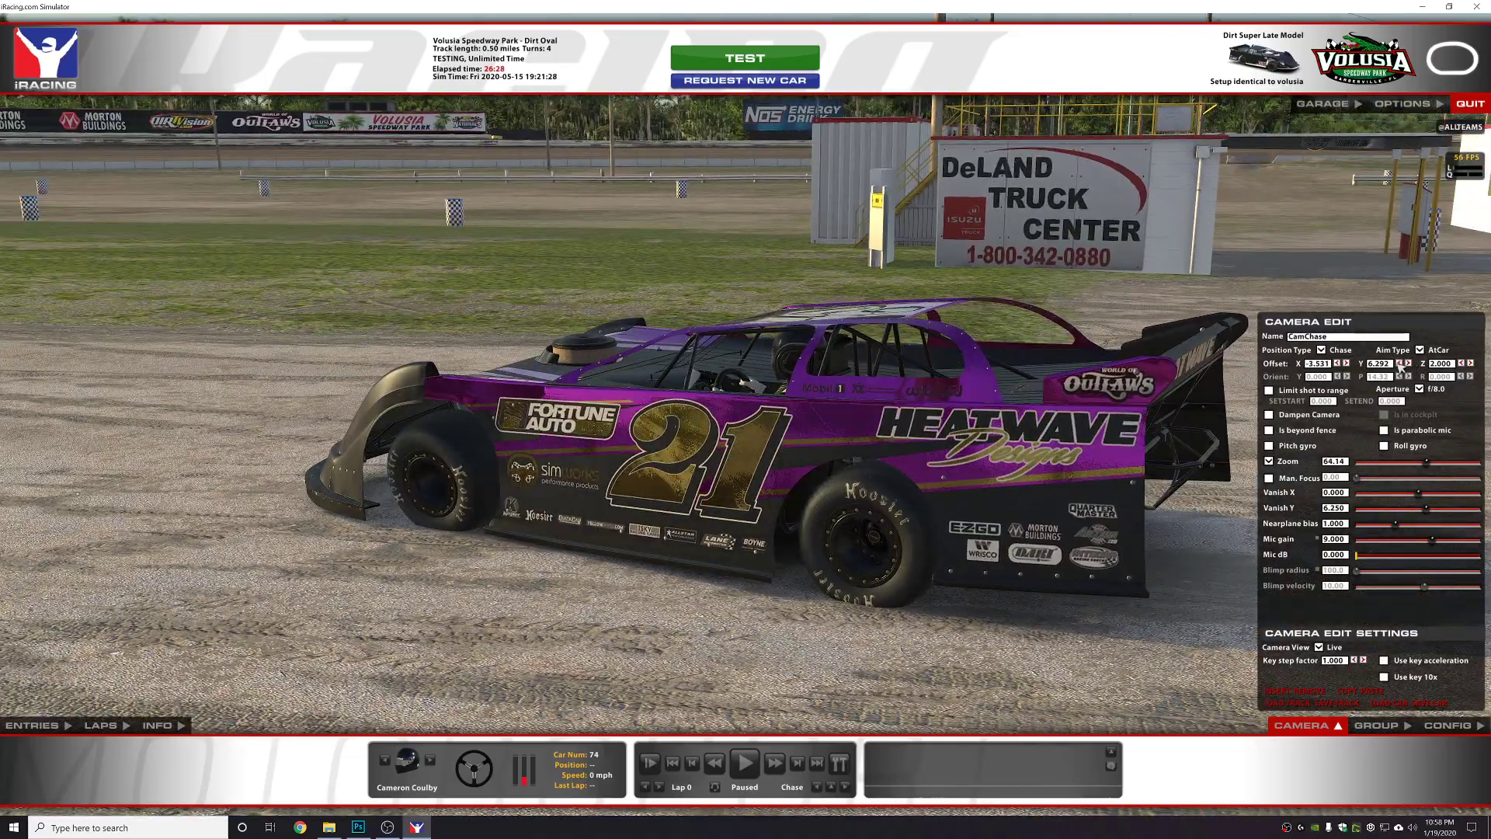
key(KP_6)
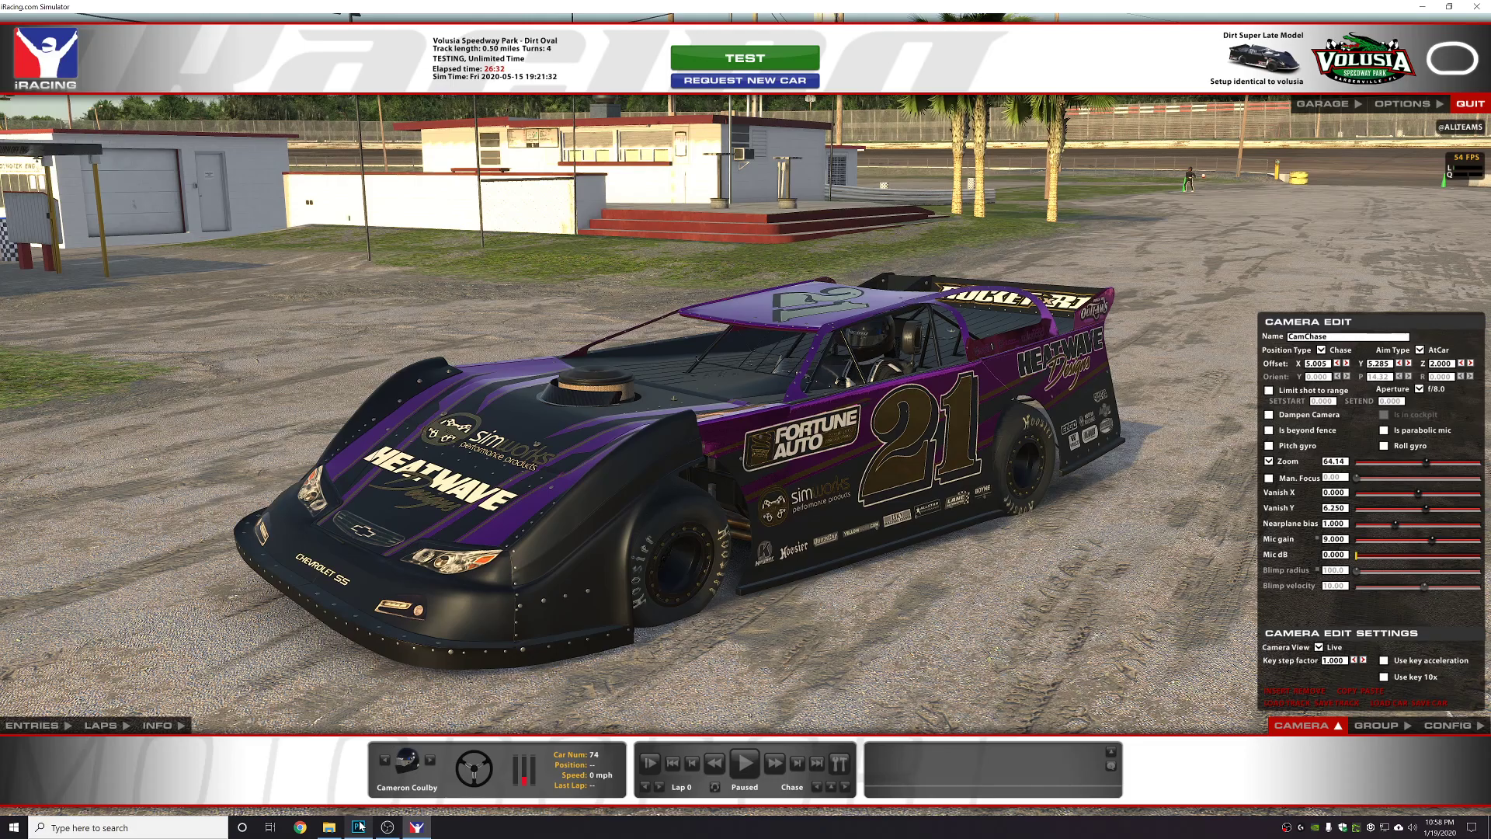
key(KP_4)
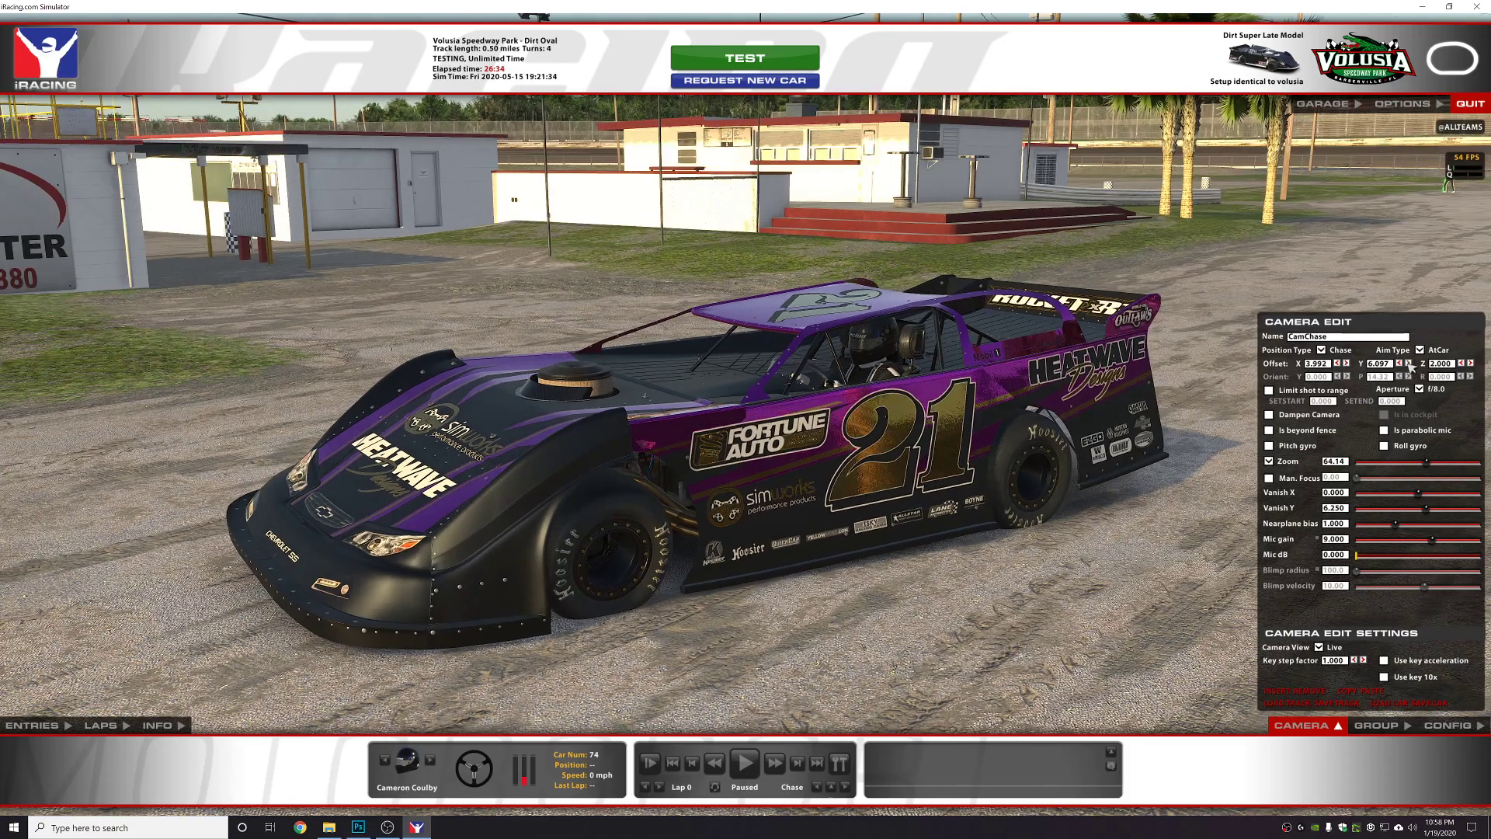
Fill Layer 5's magenta stripes with white and check the Paint Sides smart object.
click(360, 828)
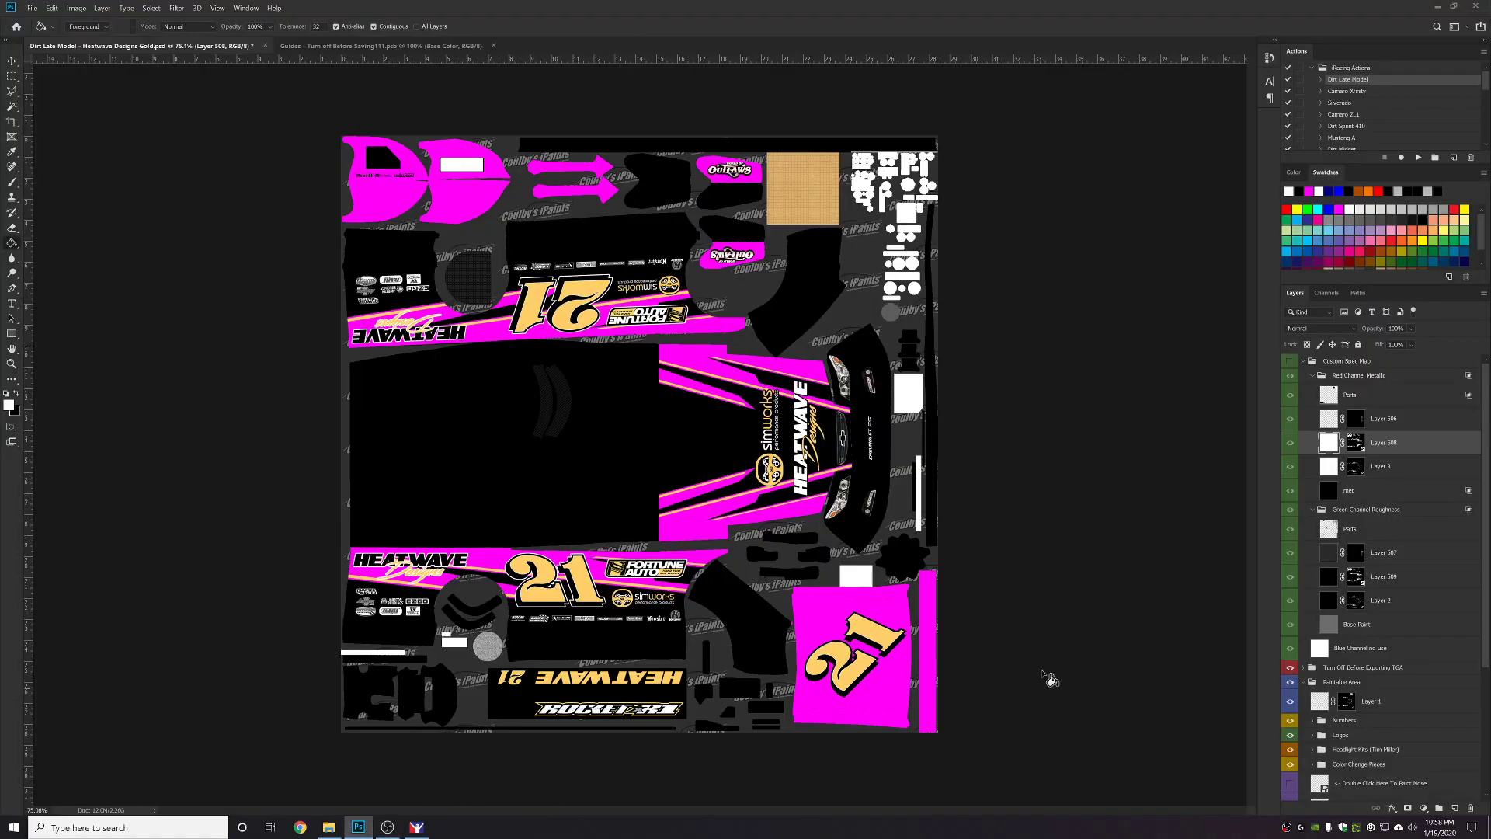
scroll(1382, 733, down, 5)
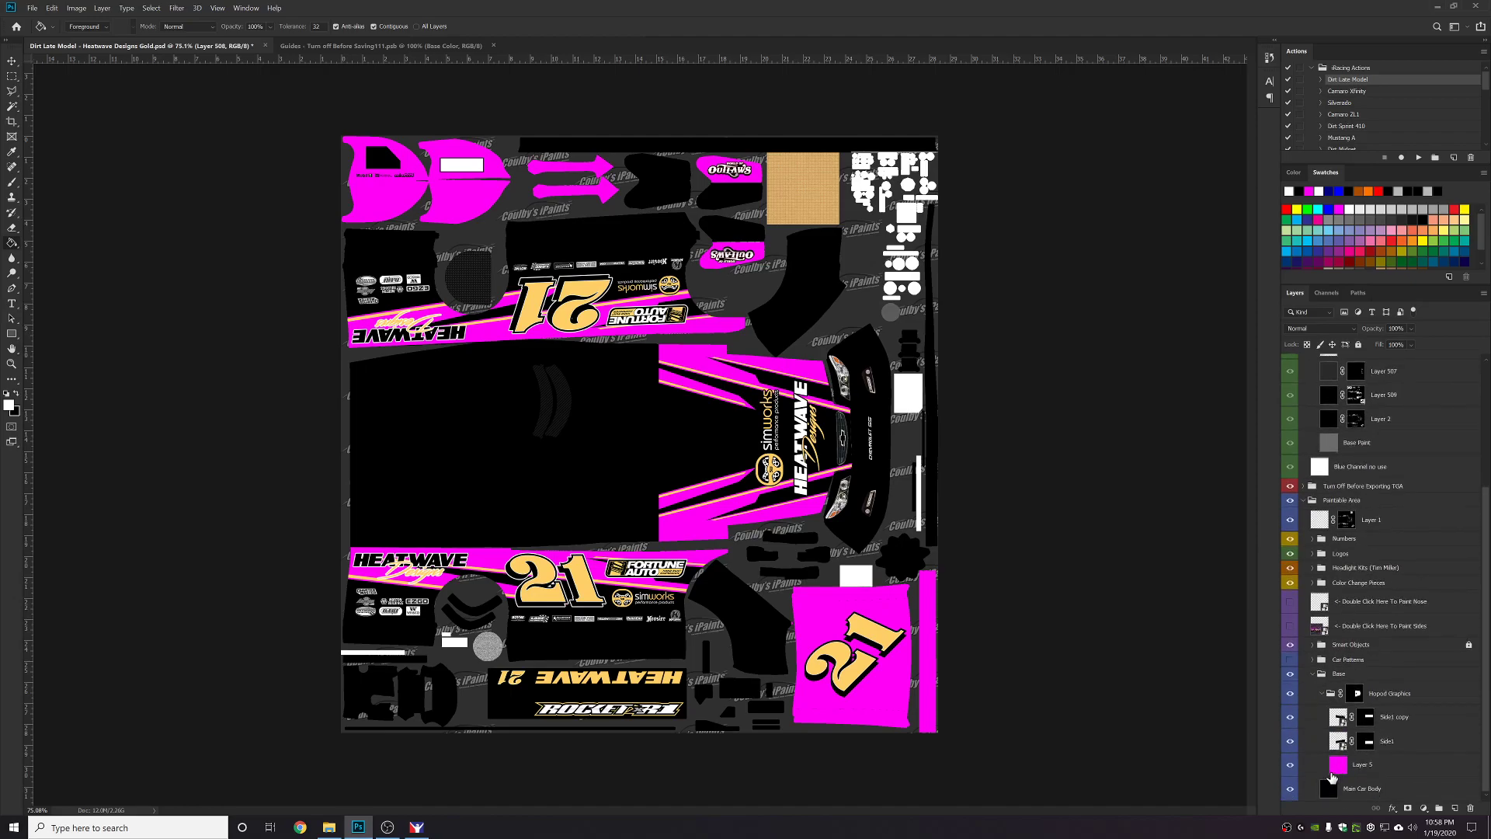
click(1331, 772)
click(793, 506)
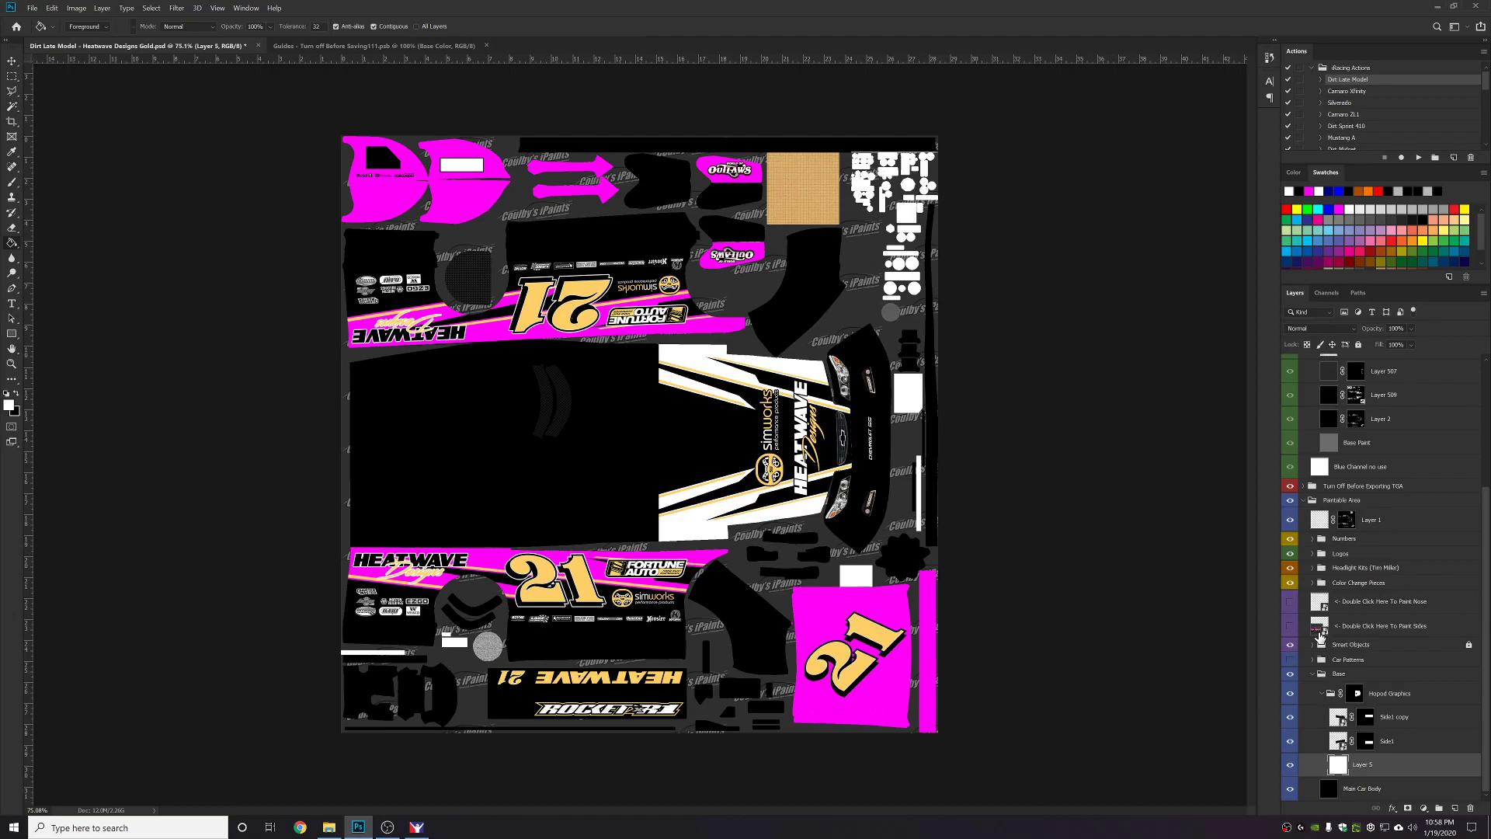
double_click(1320, 629)
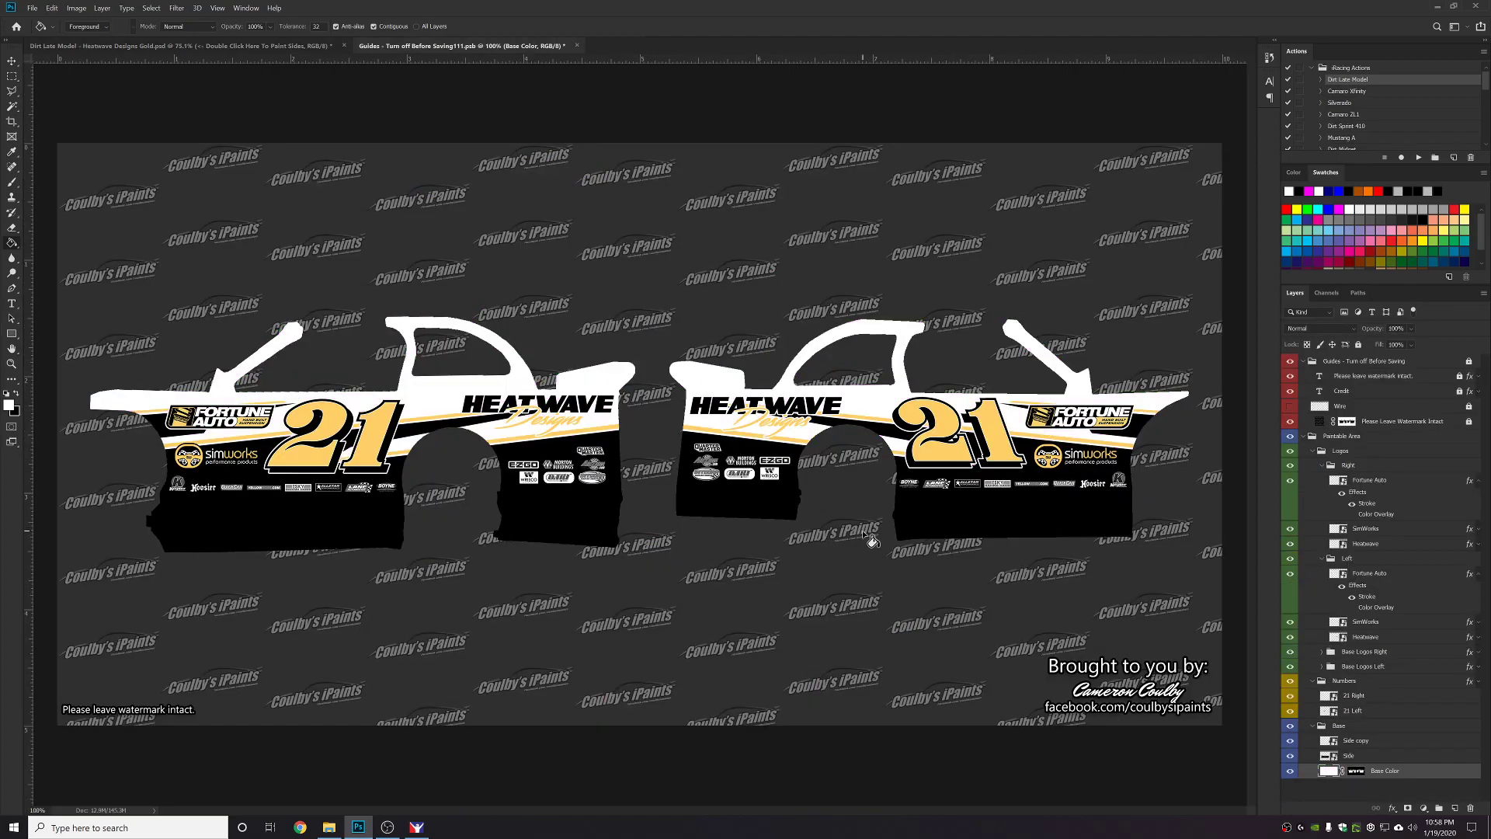
click(264, 47)
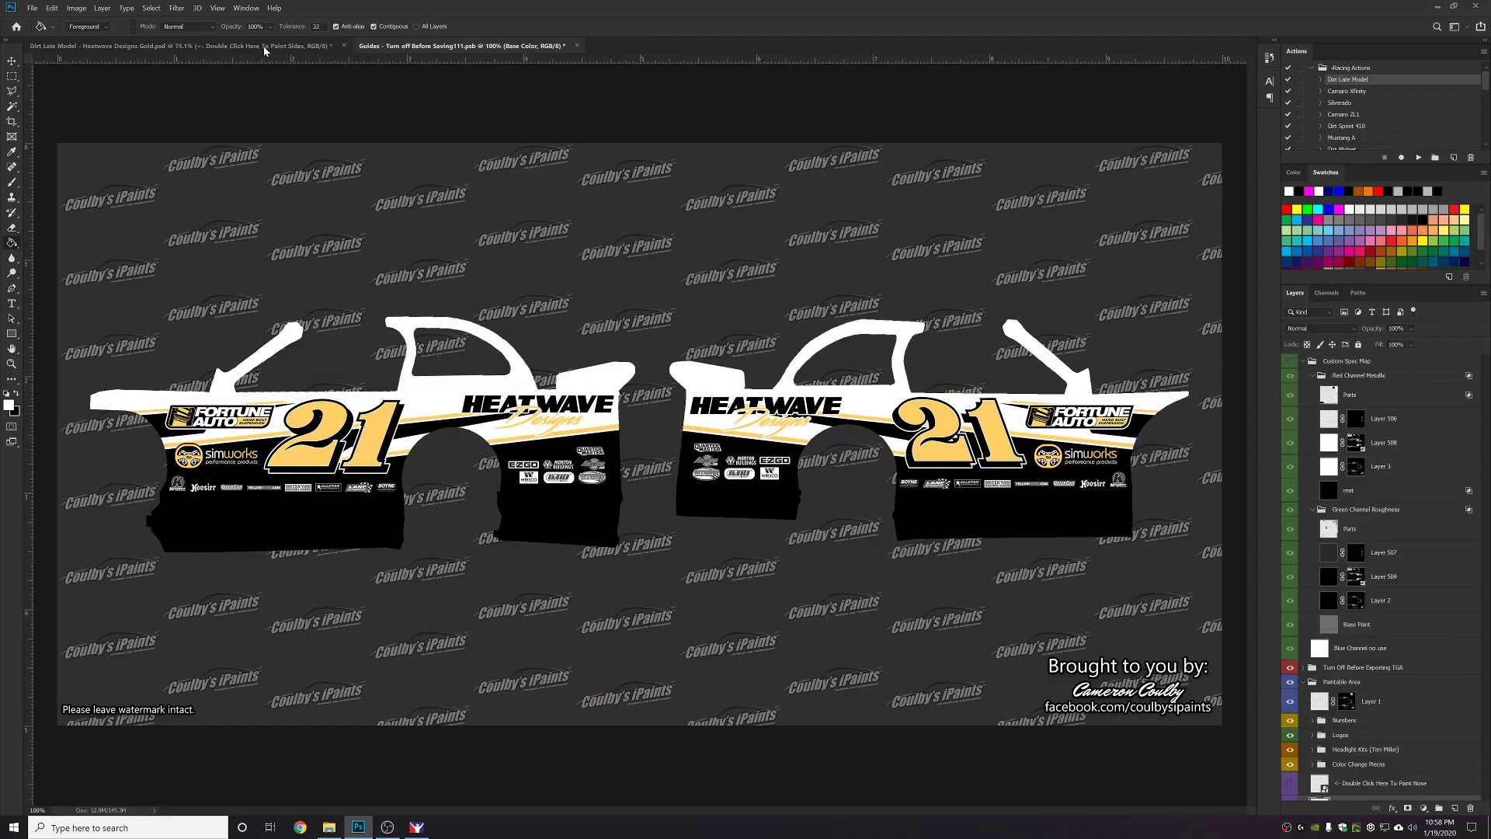
Revert Layer 4's top-left pieces and the Roof layer from magenta back to white.
scroll(1352, 702, down, 3)
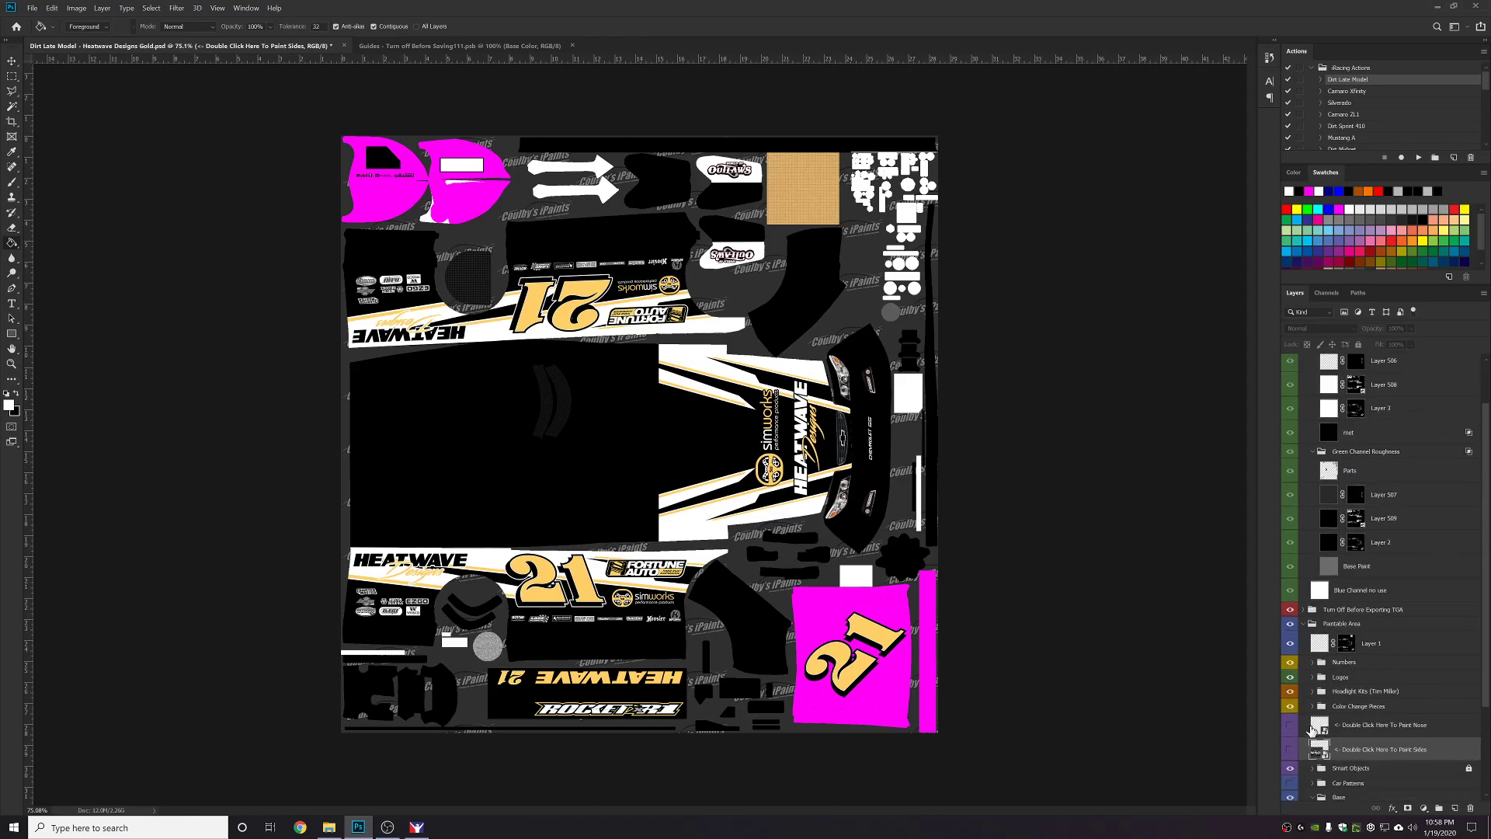
click(1312, 706)
scroll(1335, 699, down, 5)
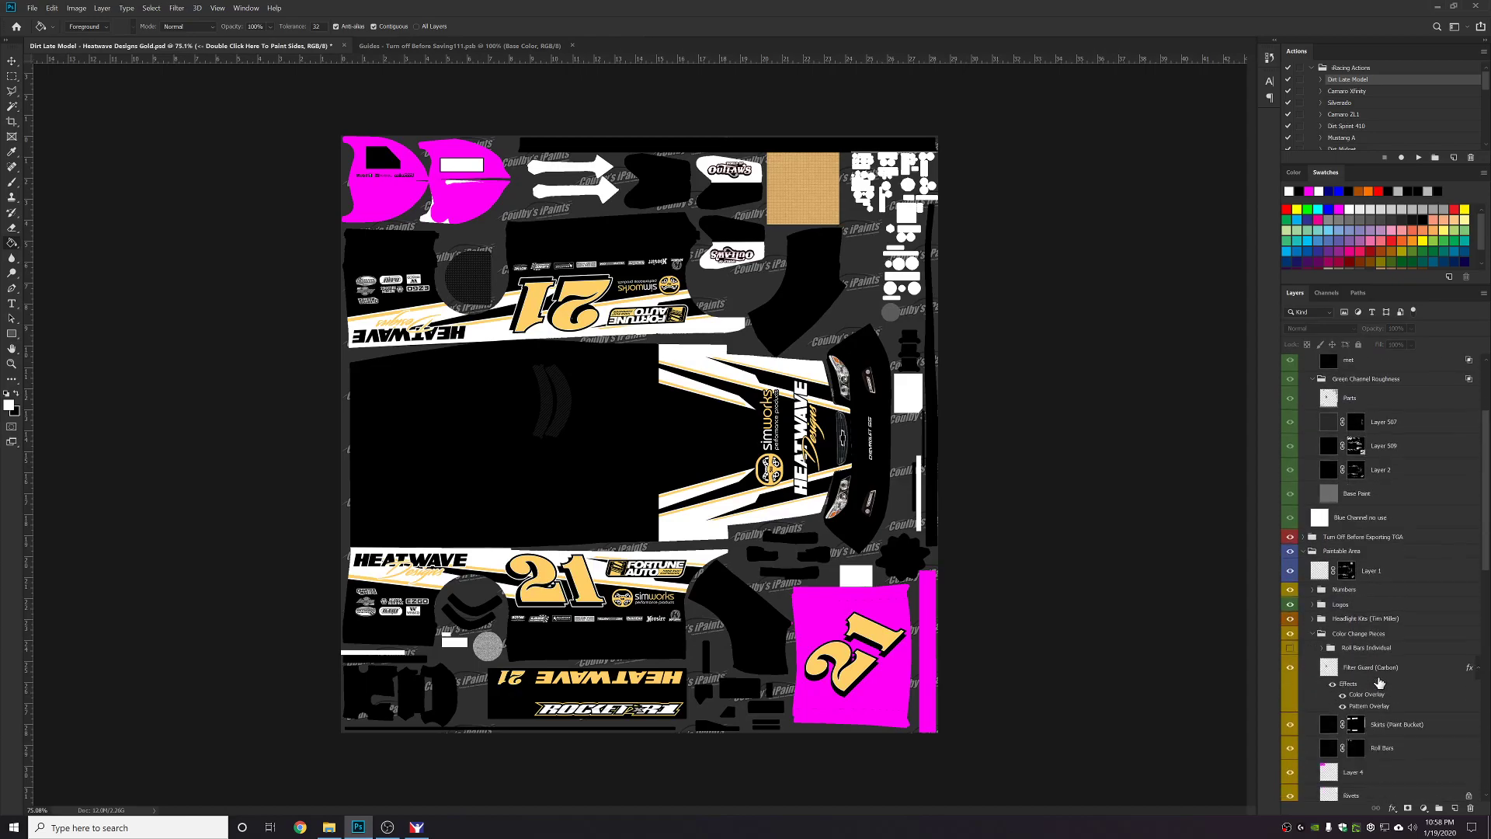
ctrl+click(937, 533)
key(ctrl+z)
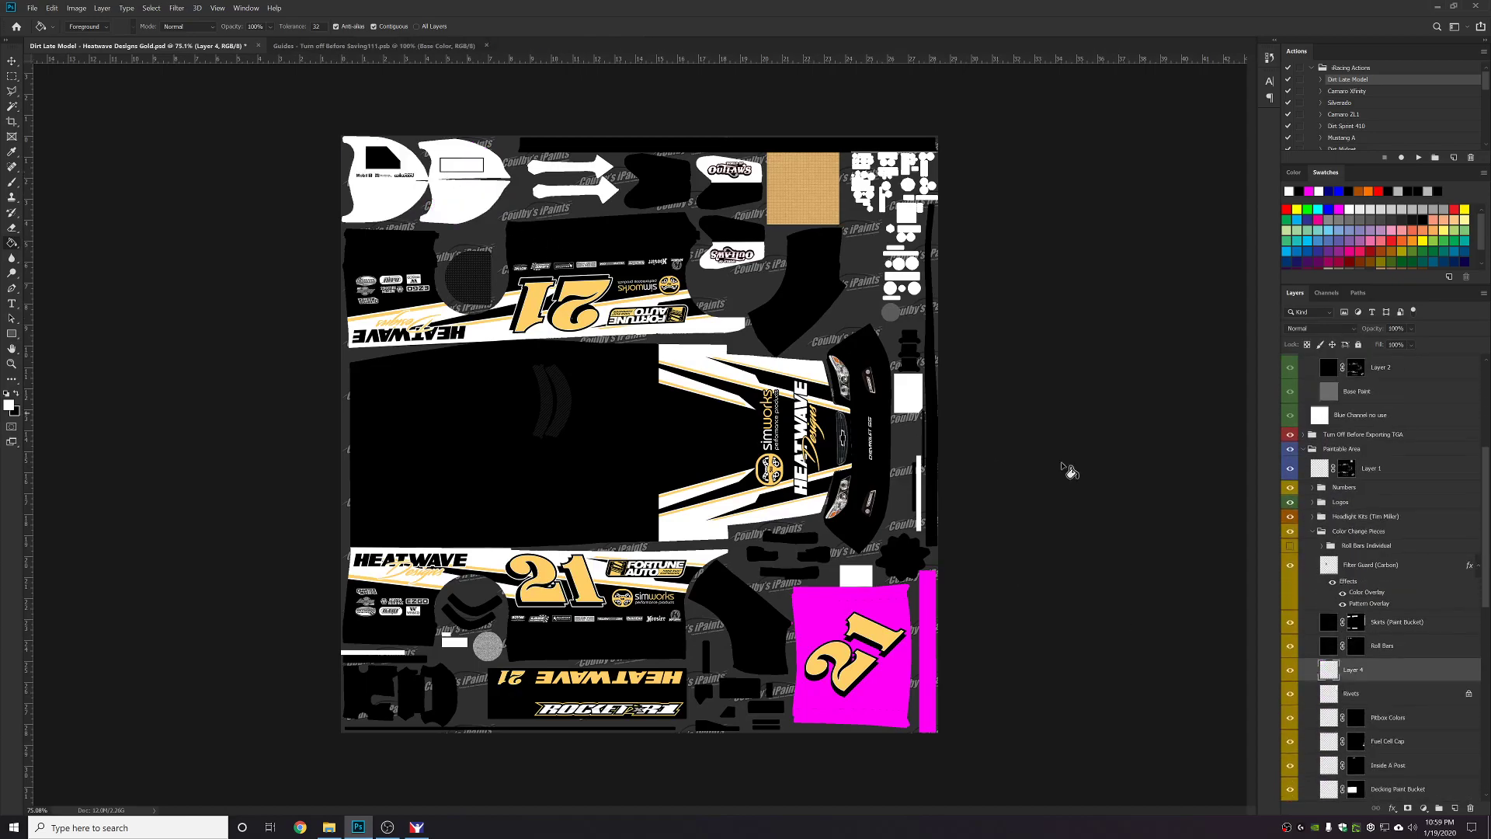
scroll(1326, 704, down, 6)
scroll(1326, 705, down, 1)
click(1329, 676)
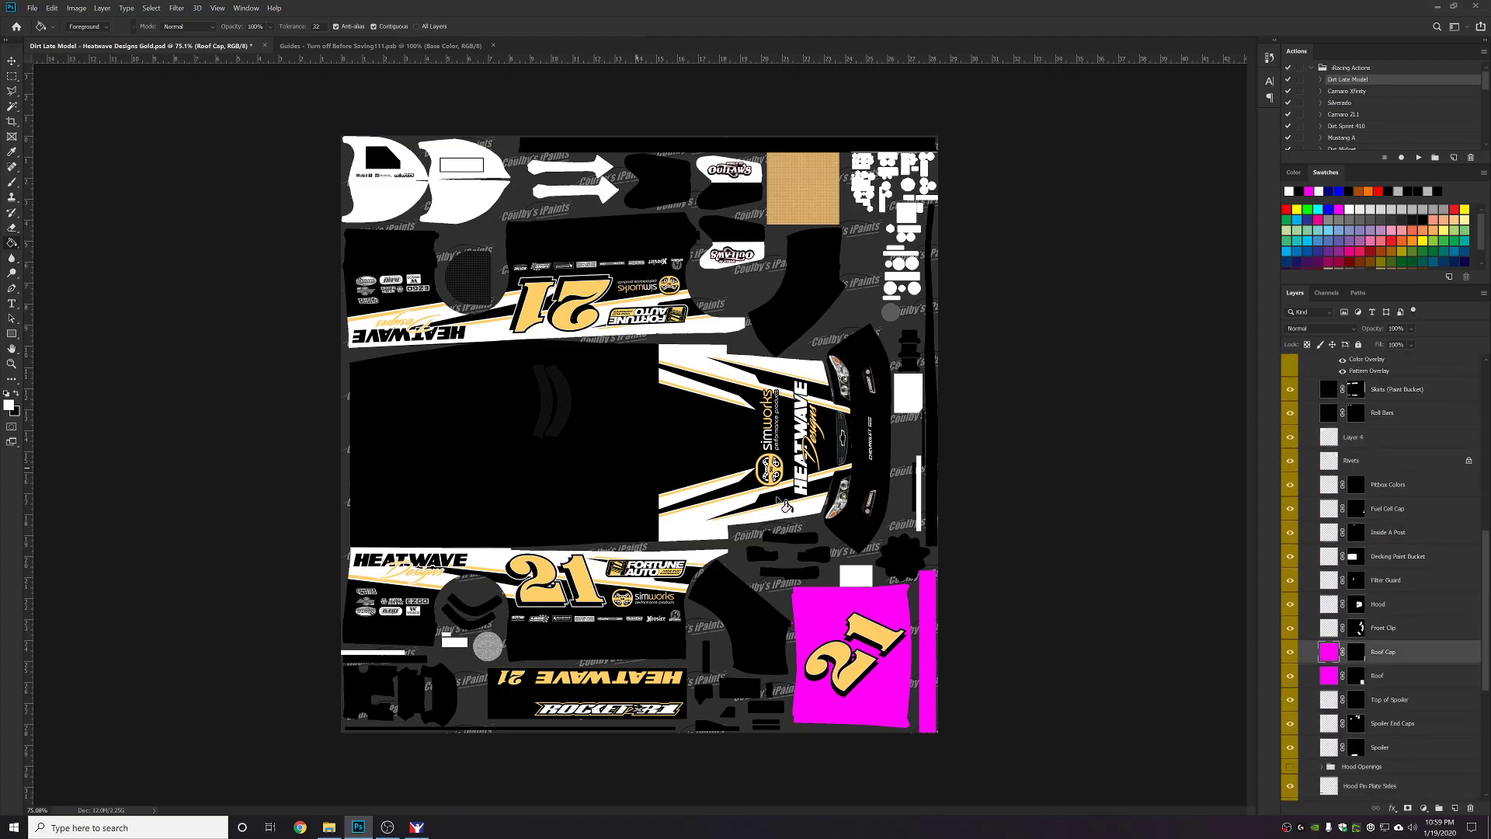
key(ctrl+z)
key(ctrl+z)
scroll(1307, 444, up, 6)
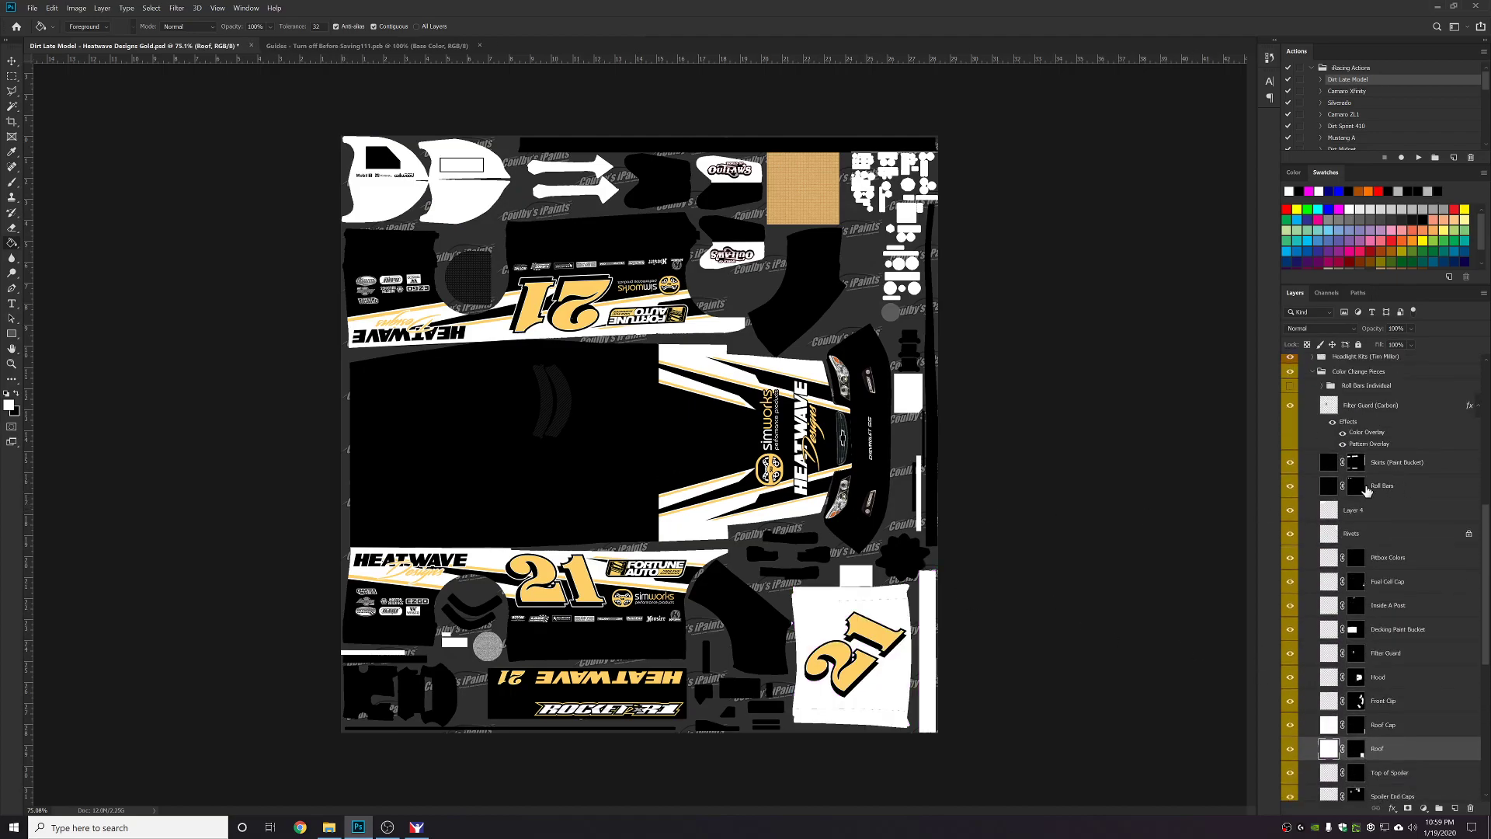
click(1313, 447)
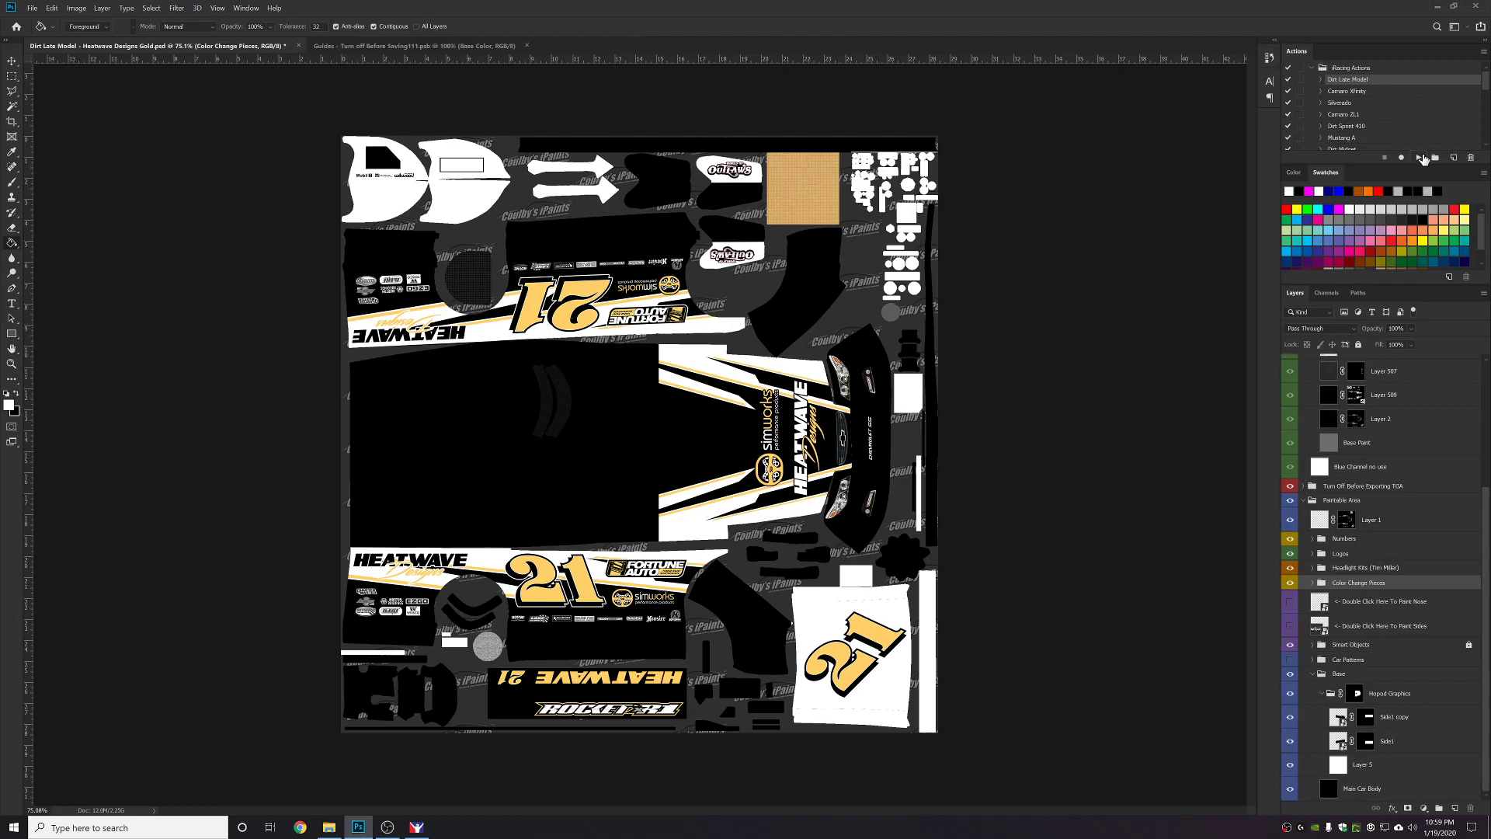
Orbit iRacing's camera around car 21's left side and front to view the charcoal livery.
click(417, 827)
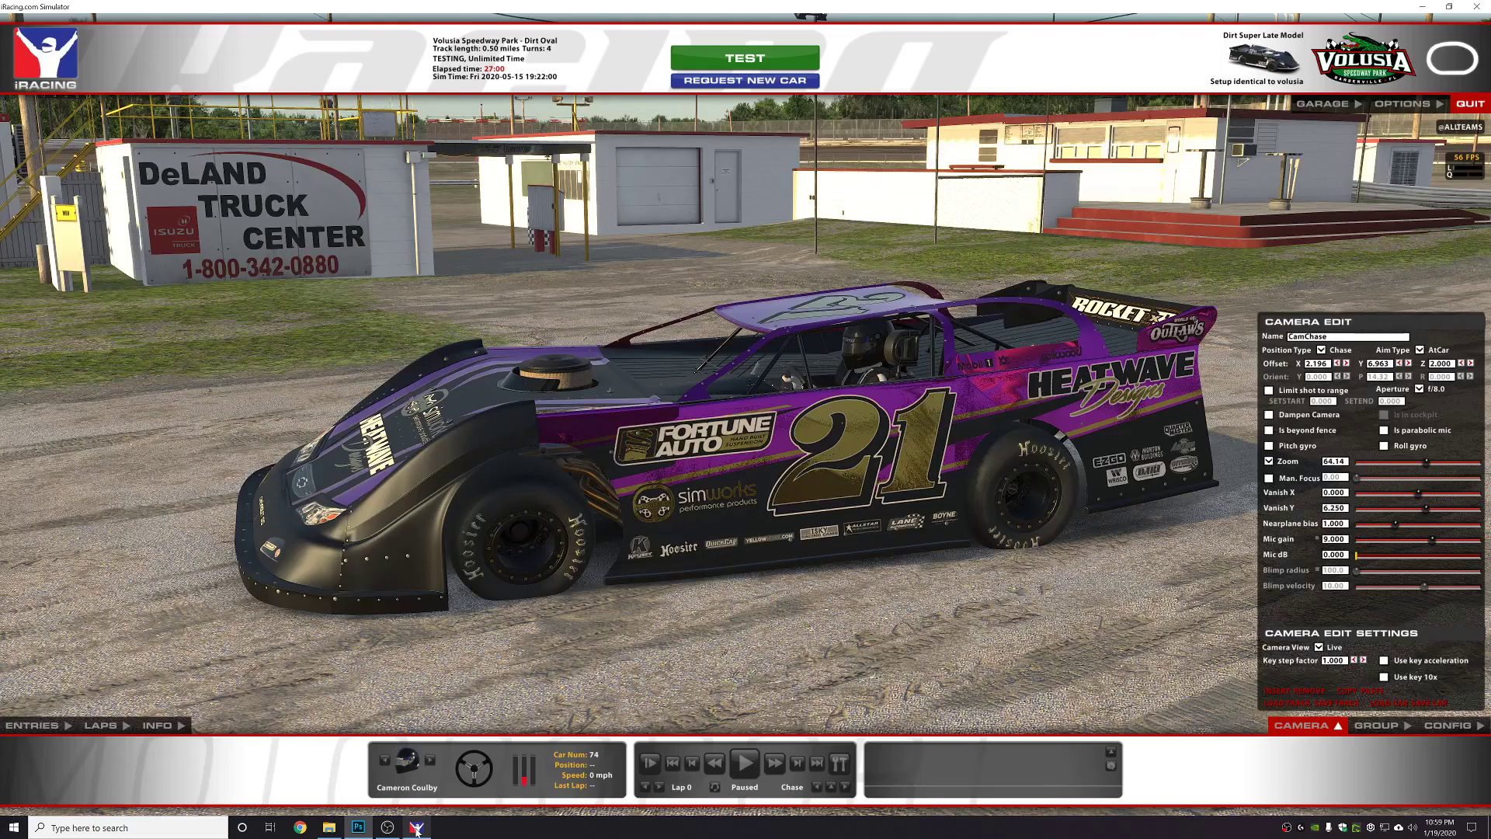
click(1399, 362)
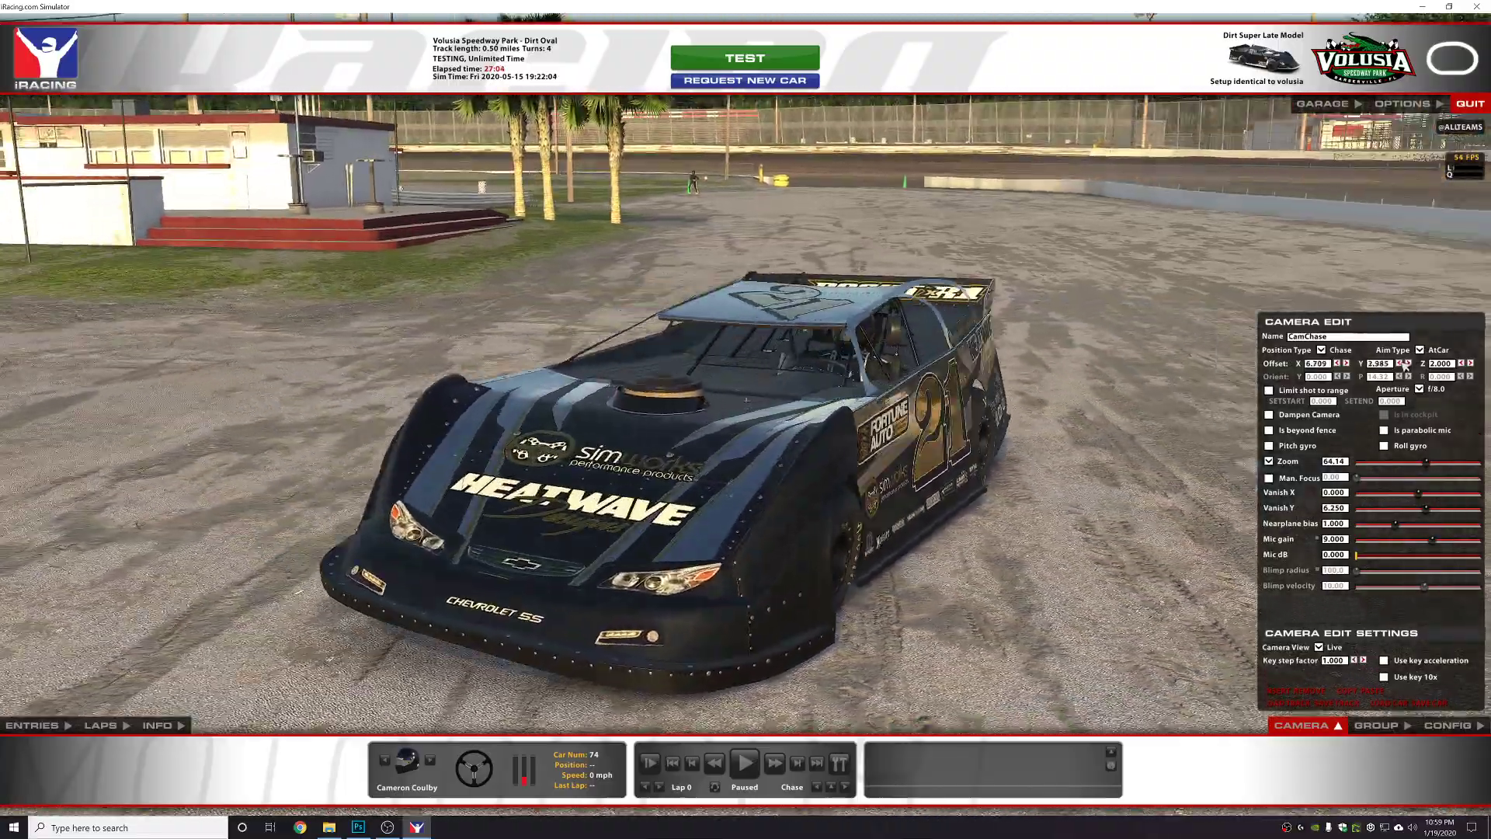
click(1400, 363)
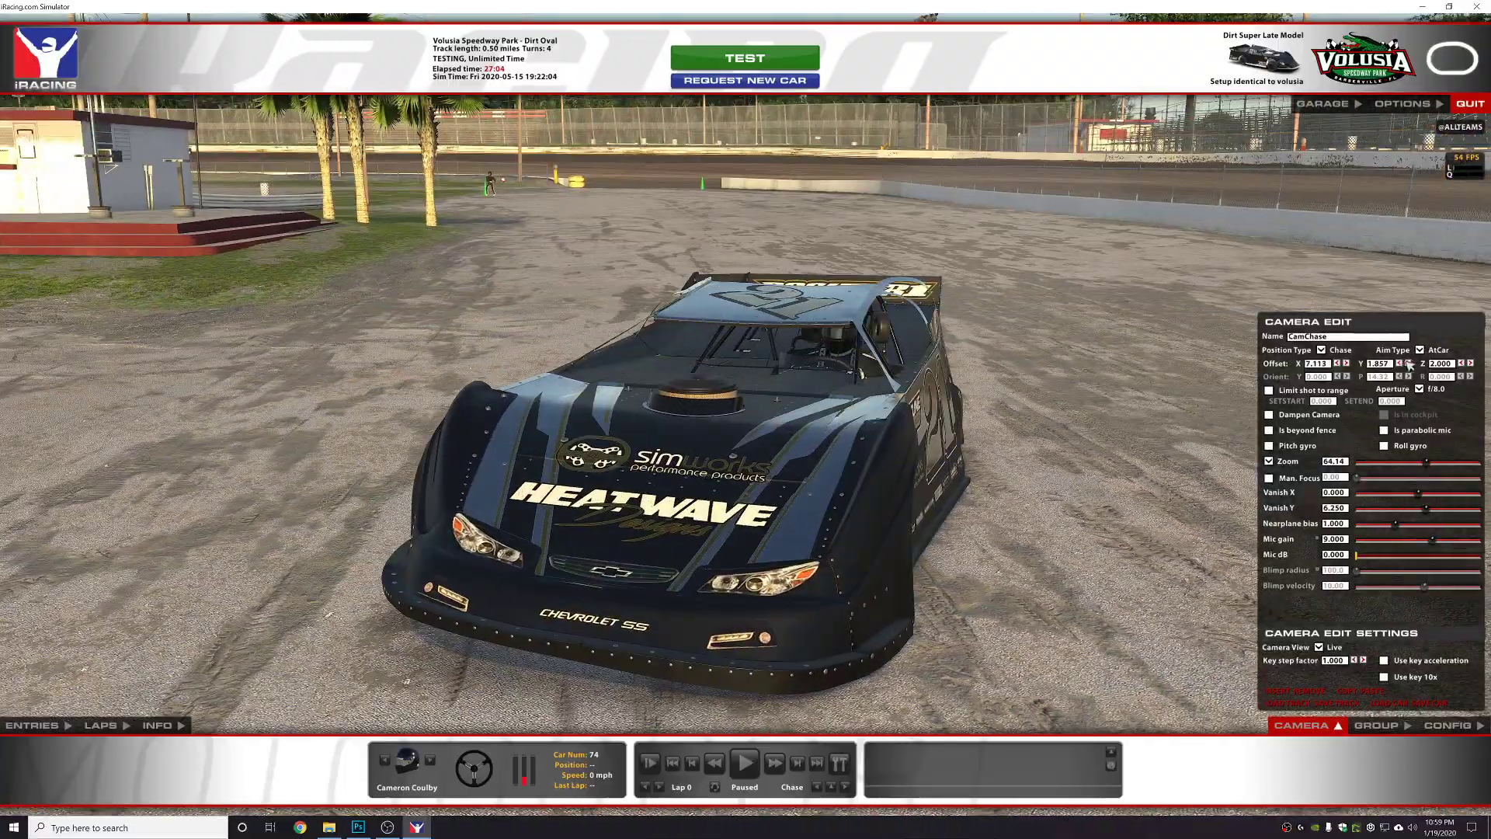
click(1407, 362)
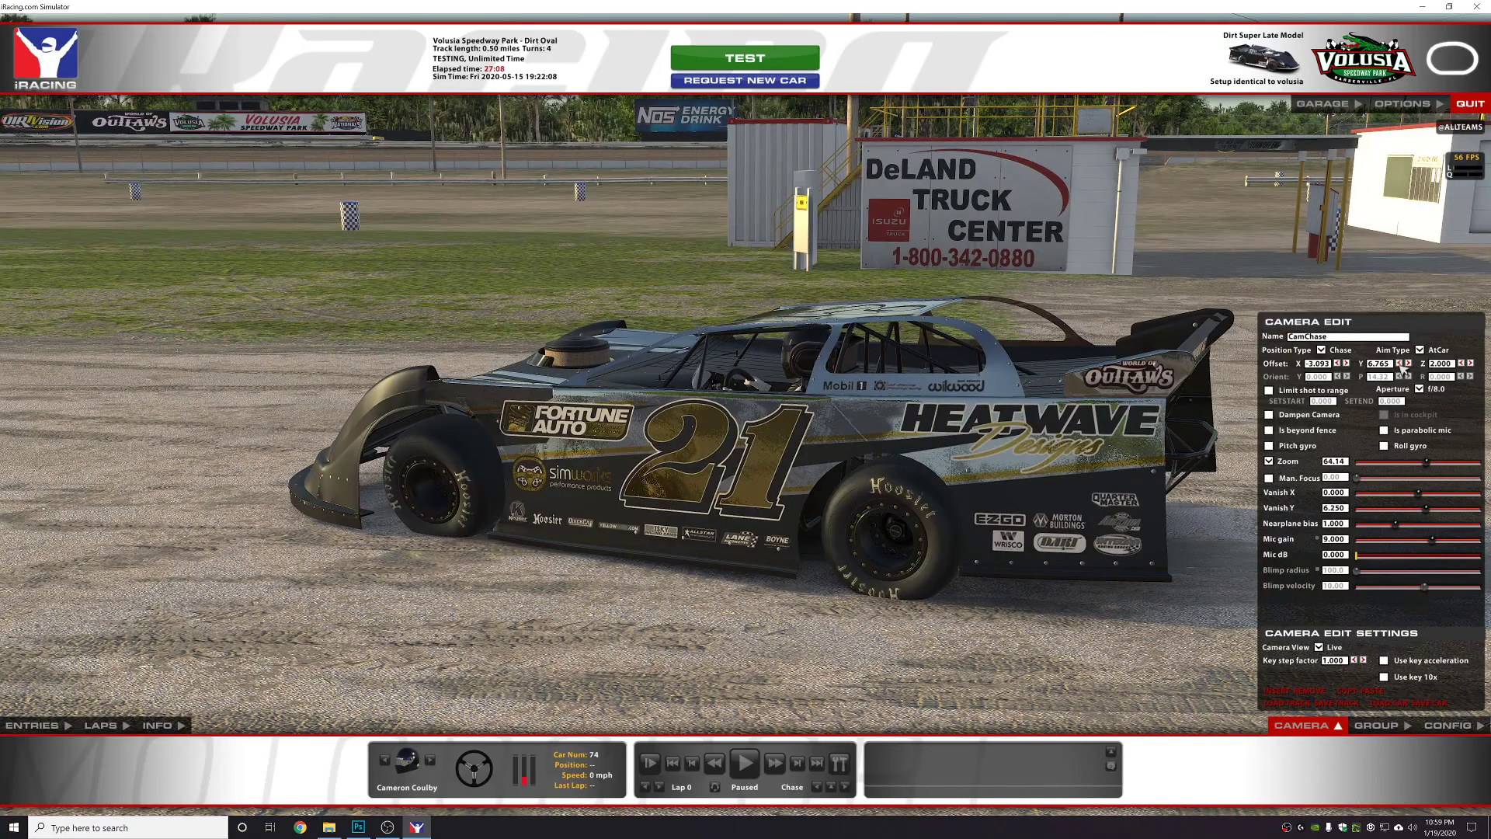
click(1400, 363)
click(1399, 362)
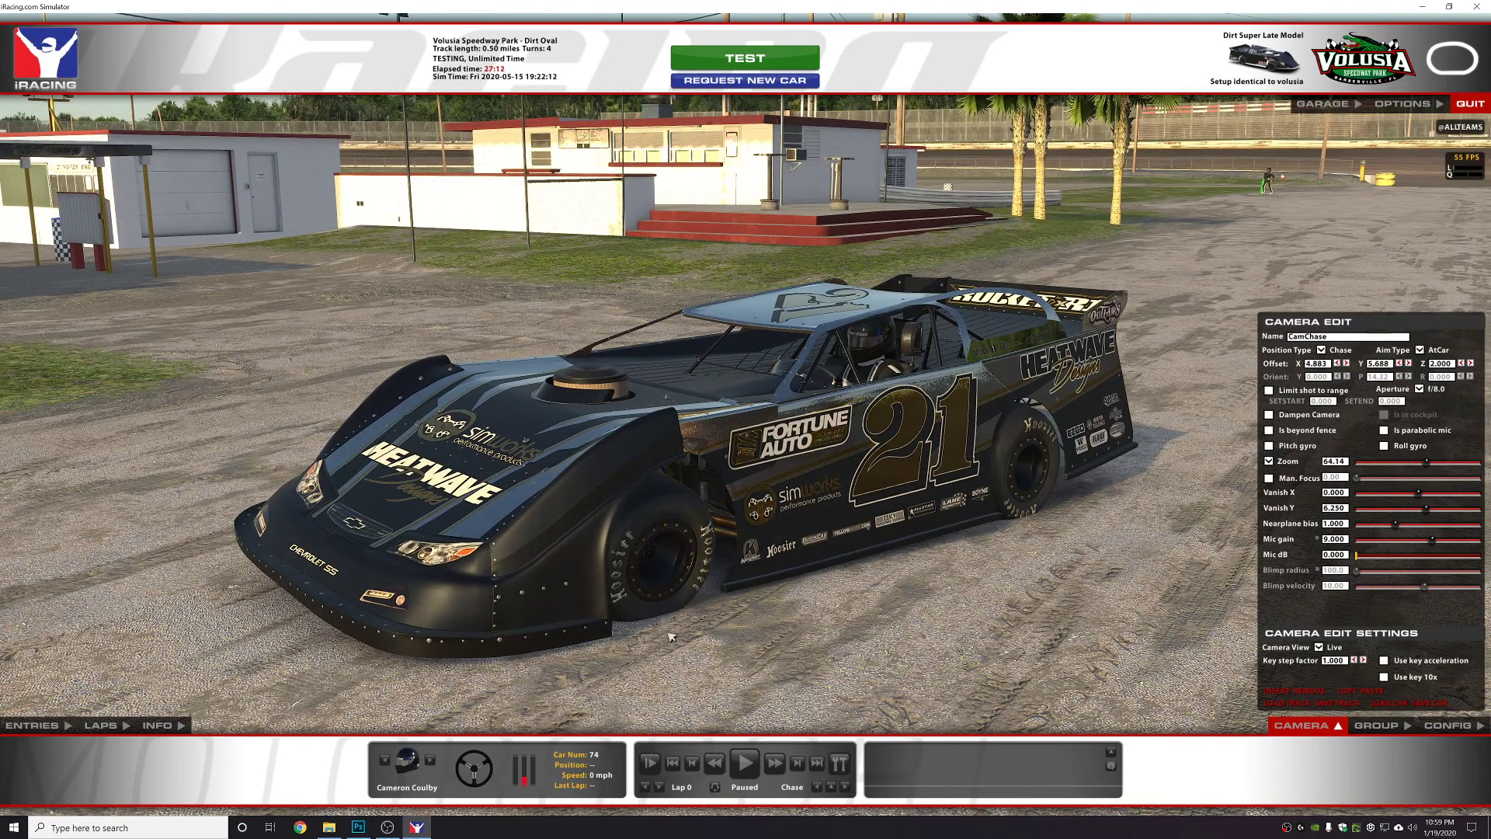
Delete stripe Layer 509 from the roughness group and Layer 508 from the metallic group.
click(358, 826)
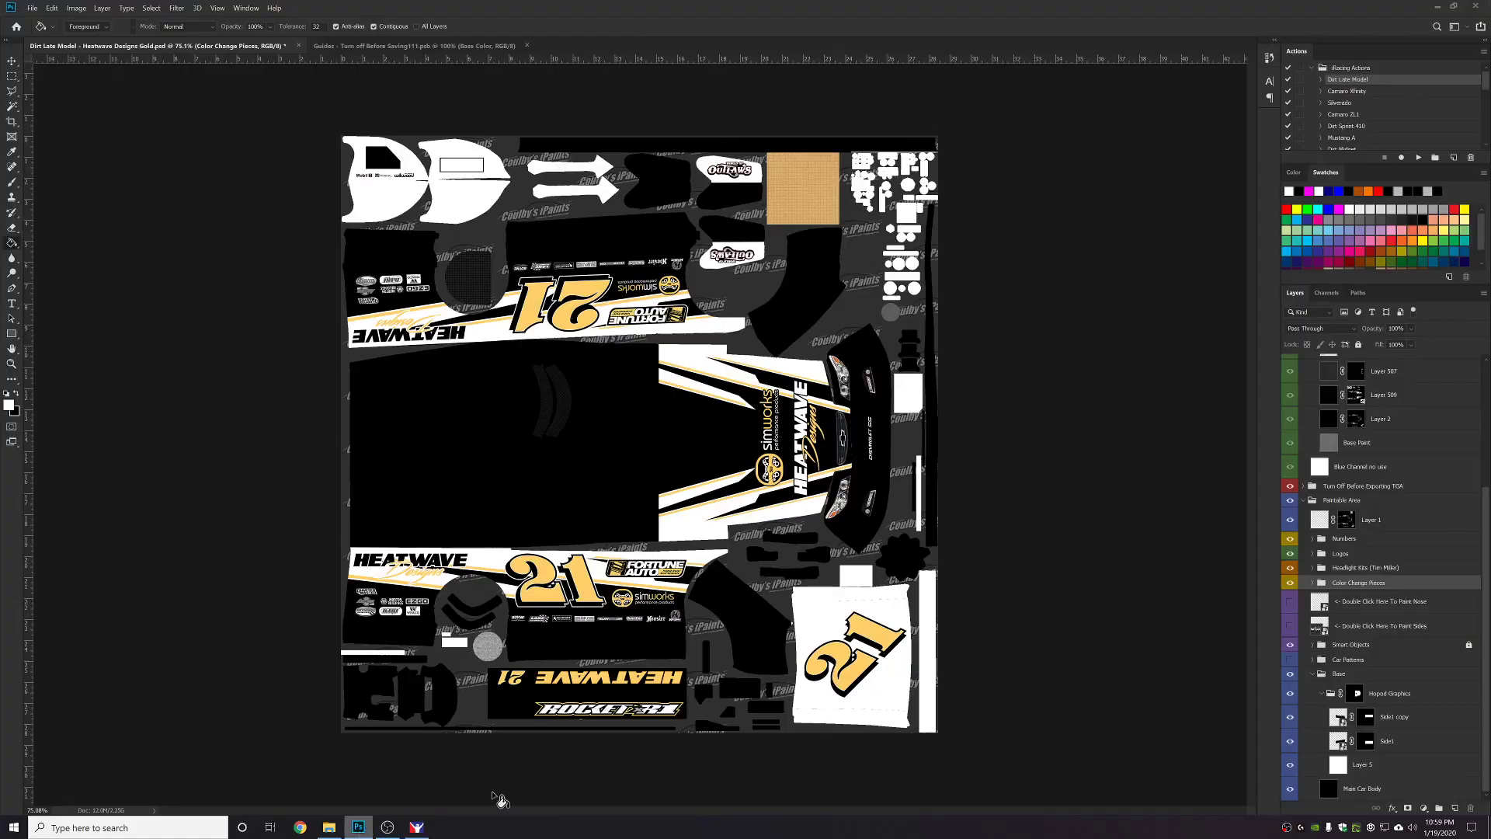
scroll(1405, 548, up, 3)
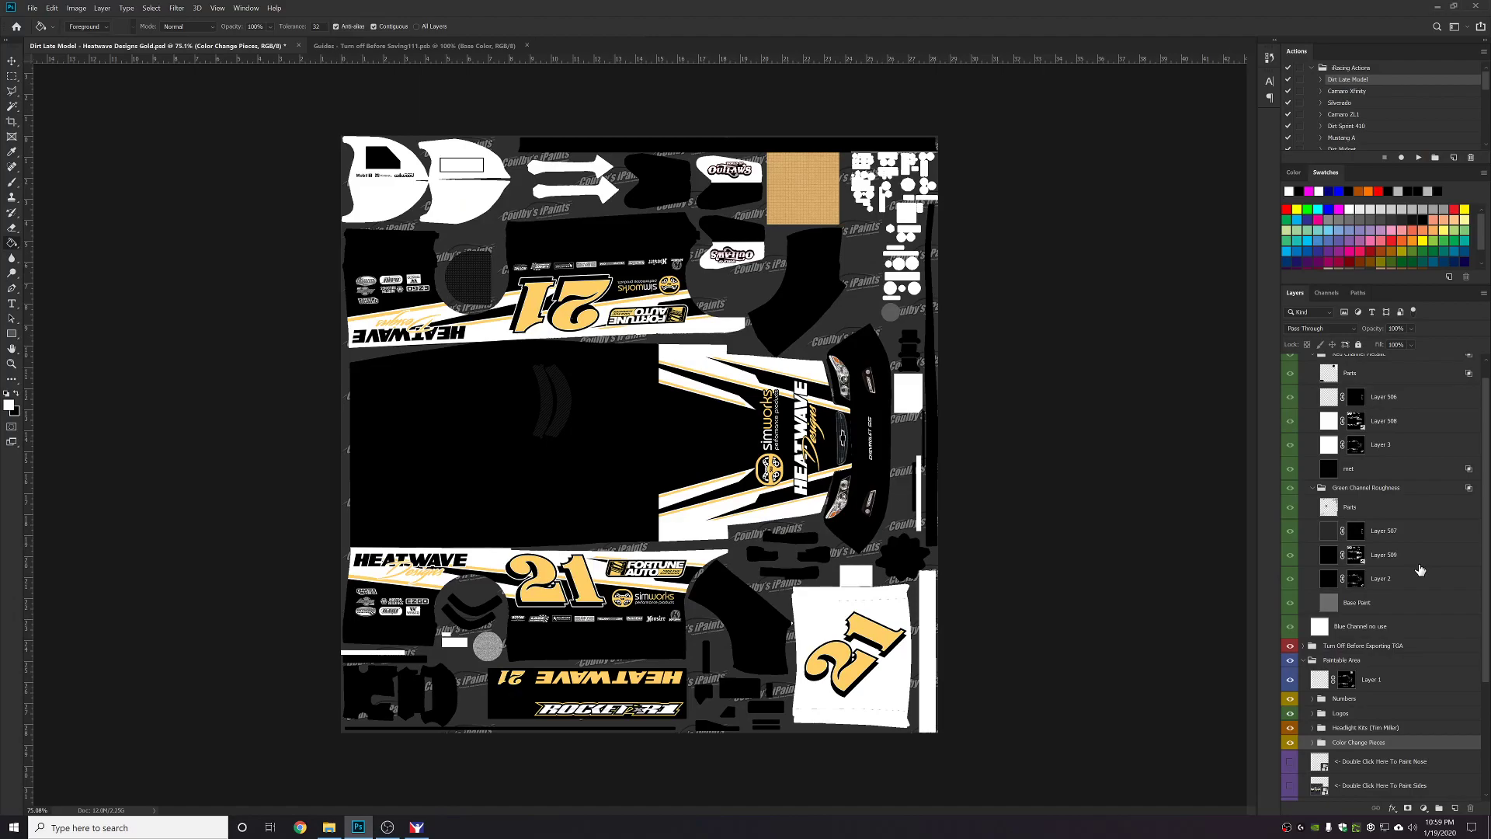
click(1415, 563)
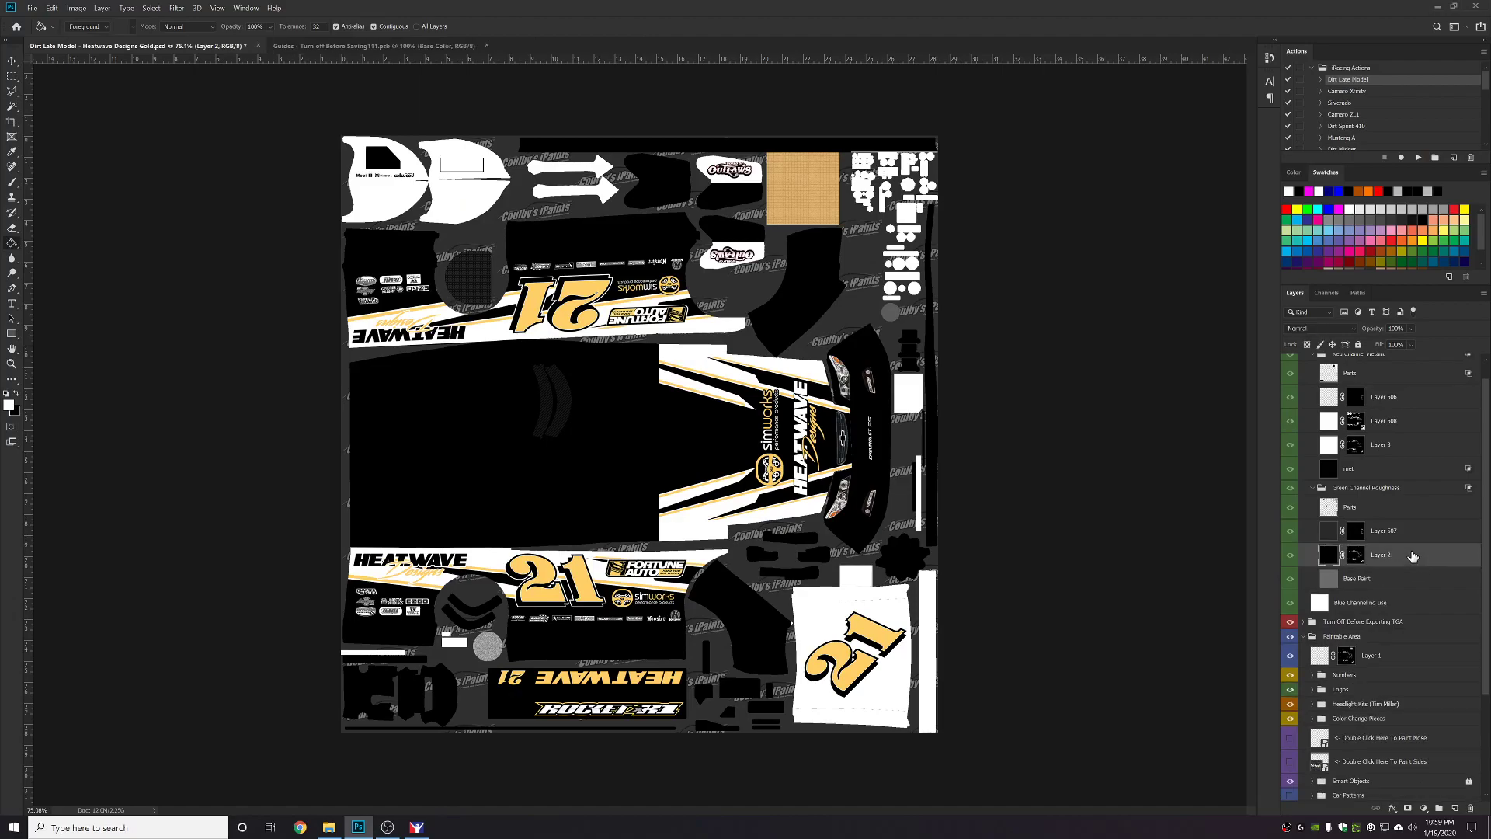
key(Delete)
click(1413, 448)
key(Delete)
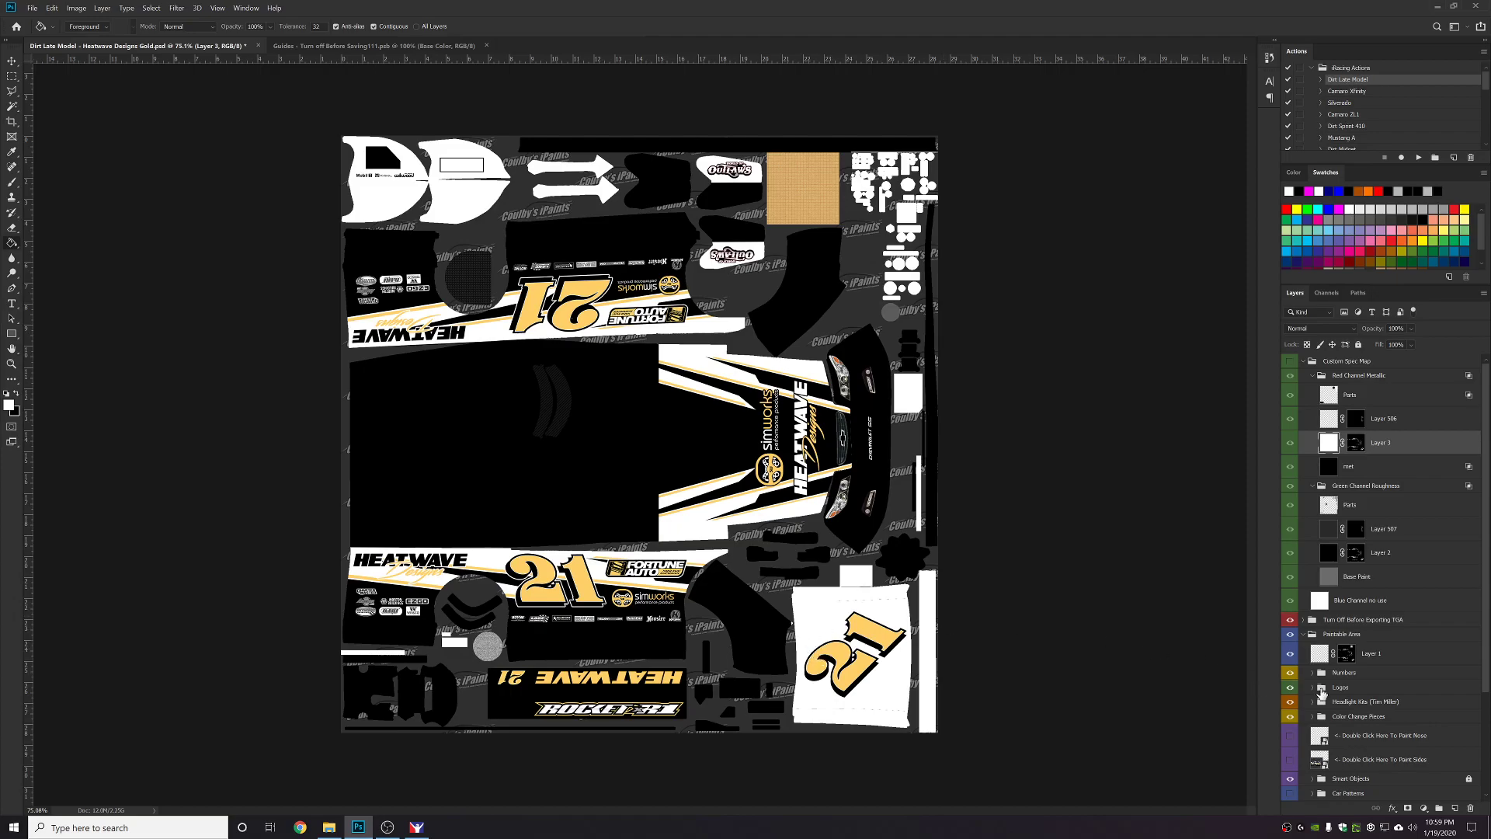
scroll(1298, 639, down, 3)
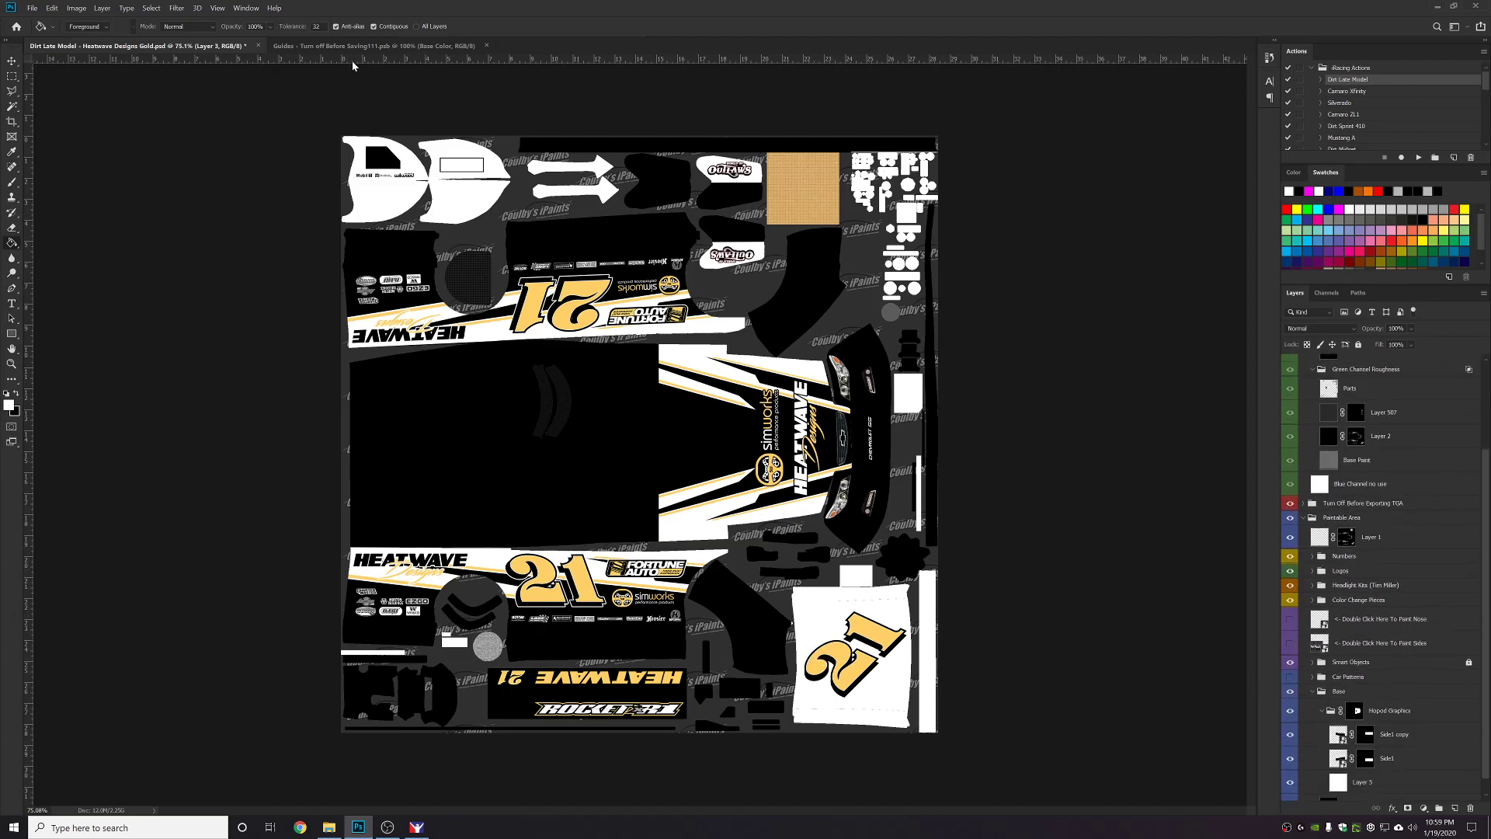
Turn on magenta Color Overlay for both Fortune Auto logos in the guides file and save it.
click(365, 46)
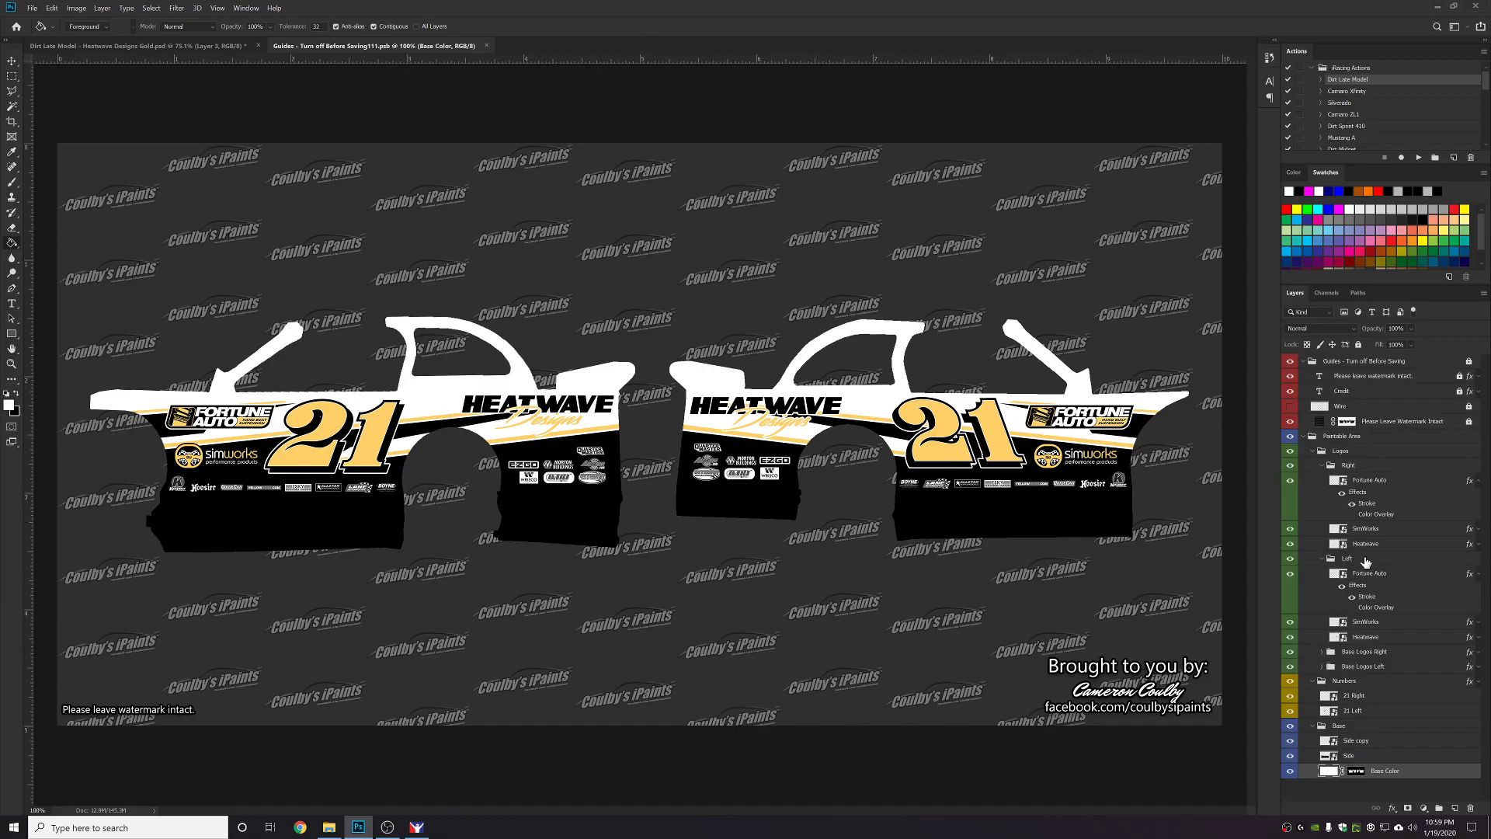
click(1352, 514)
click(1351, 607)
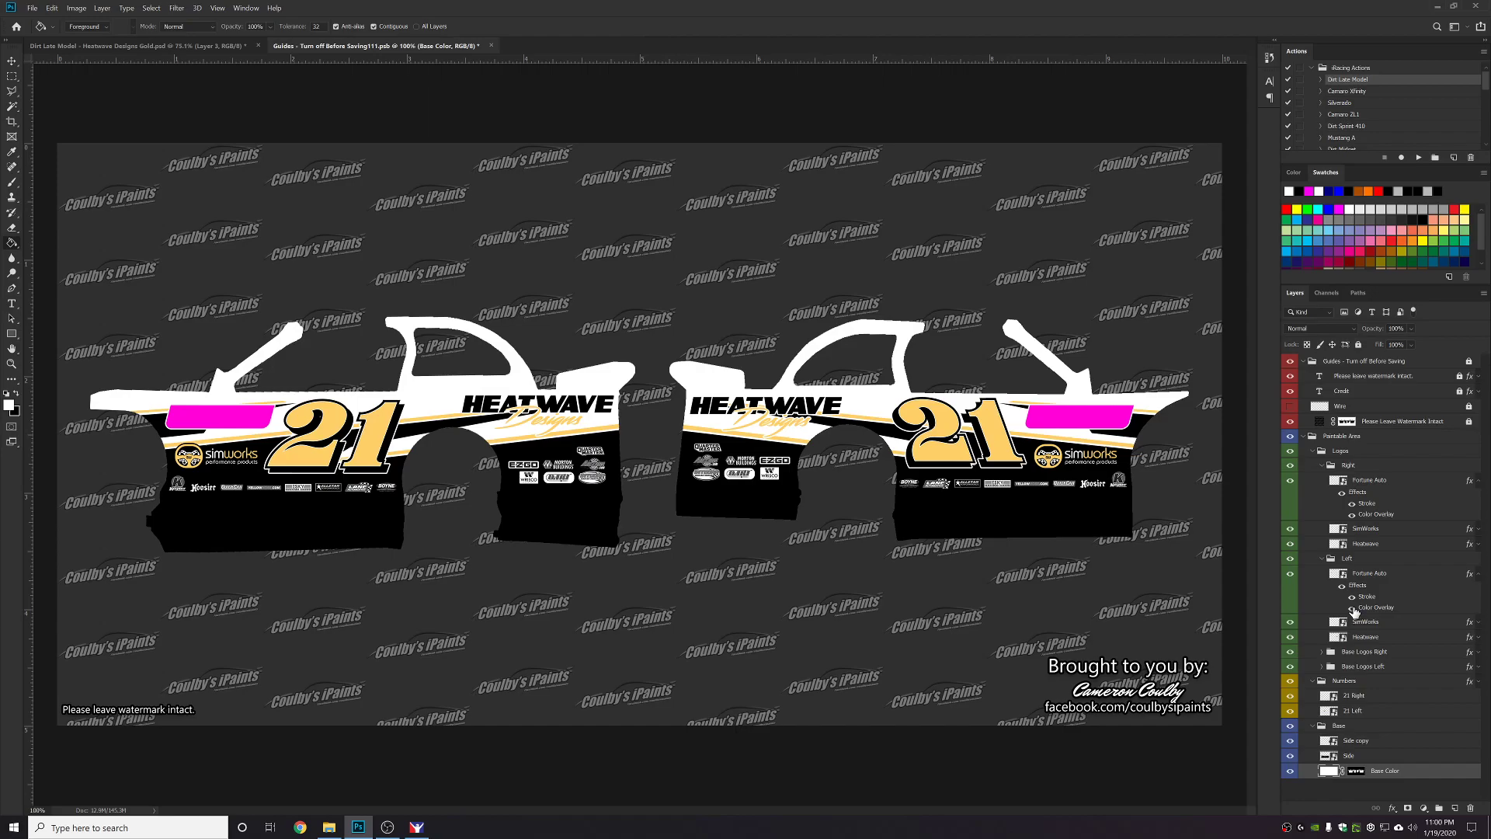
key(ctrl+s)
click(188, 45)
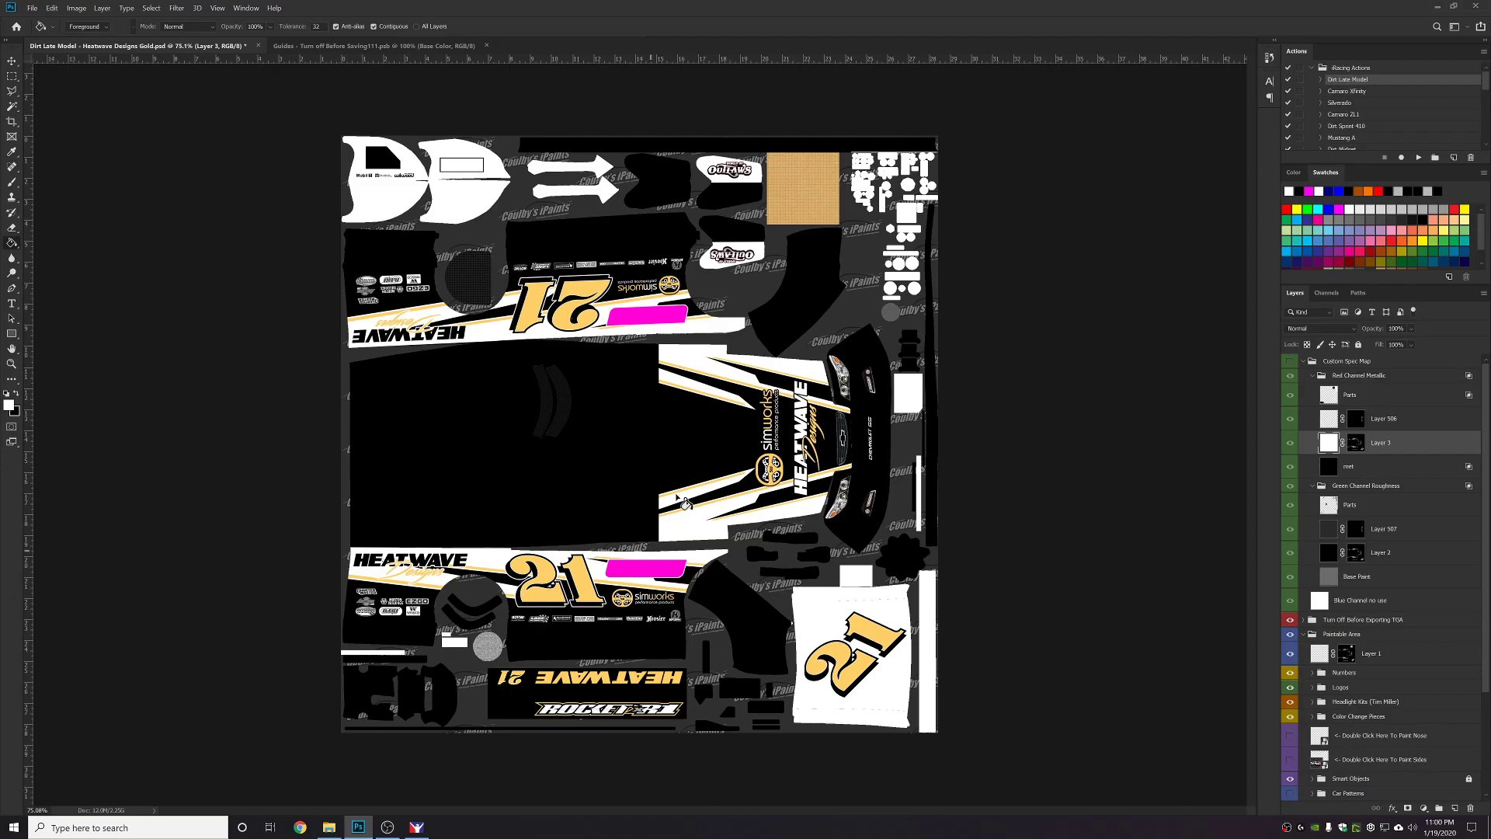
Select a gold area plus all similar gold areas across the texture.
click(14, 106)
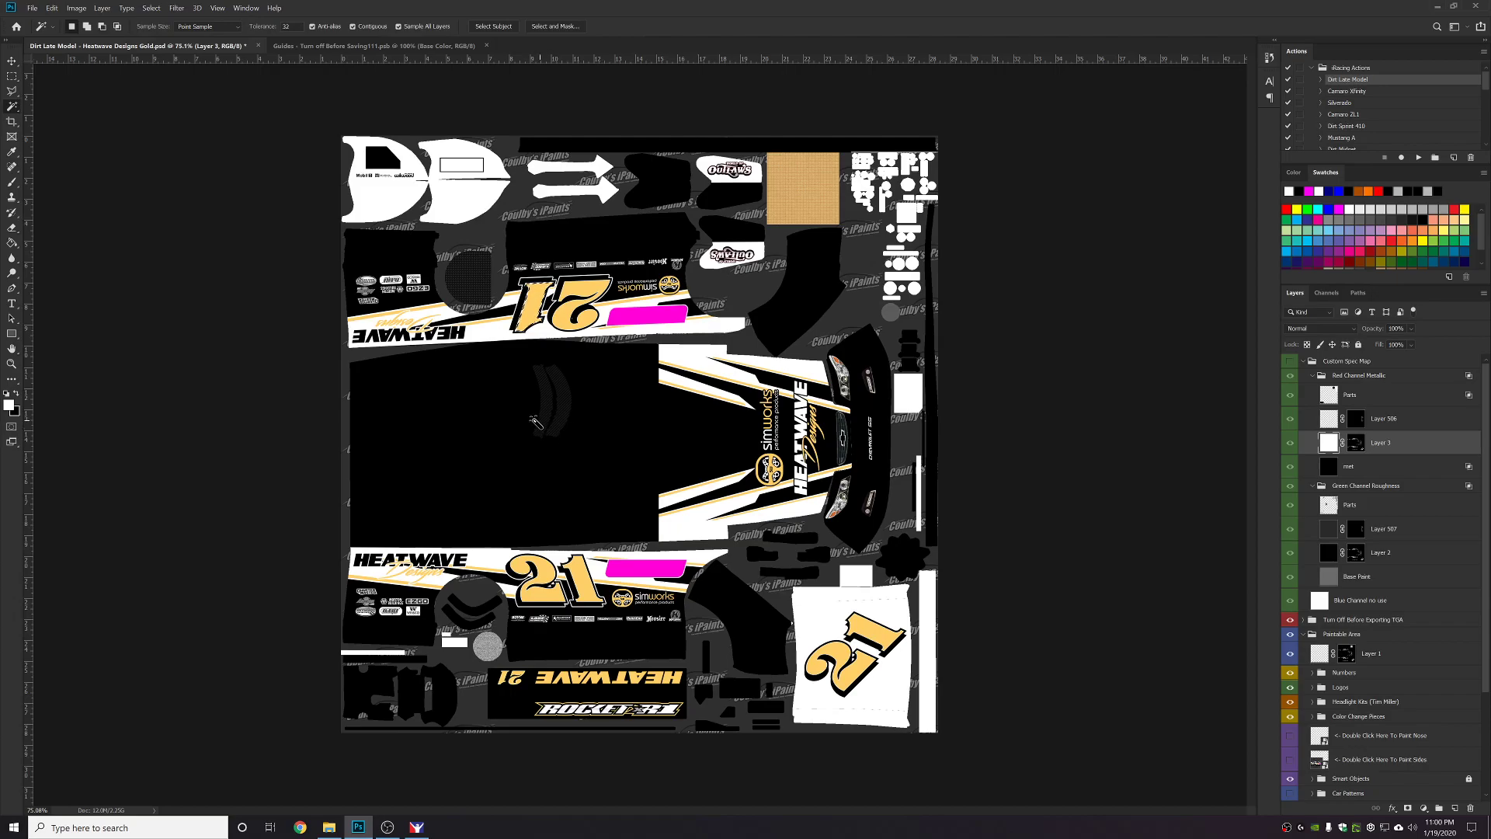
click(152, 9)
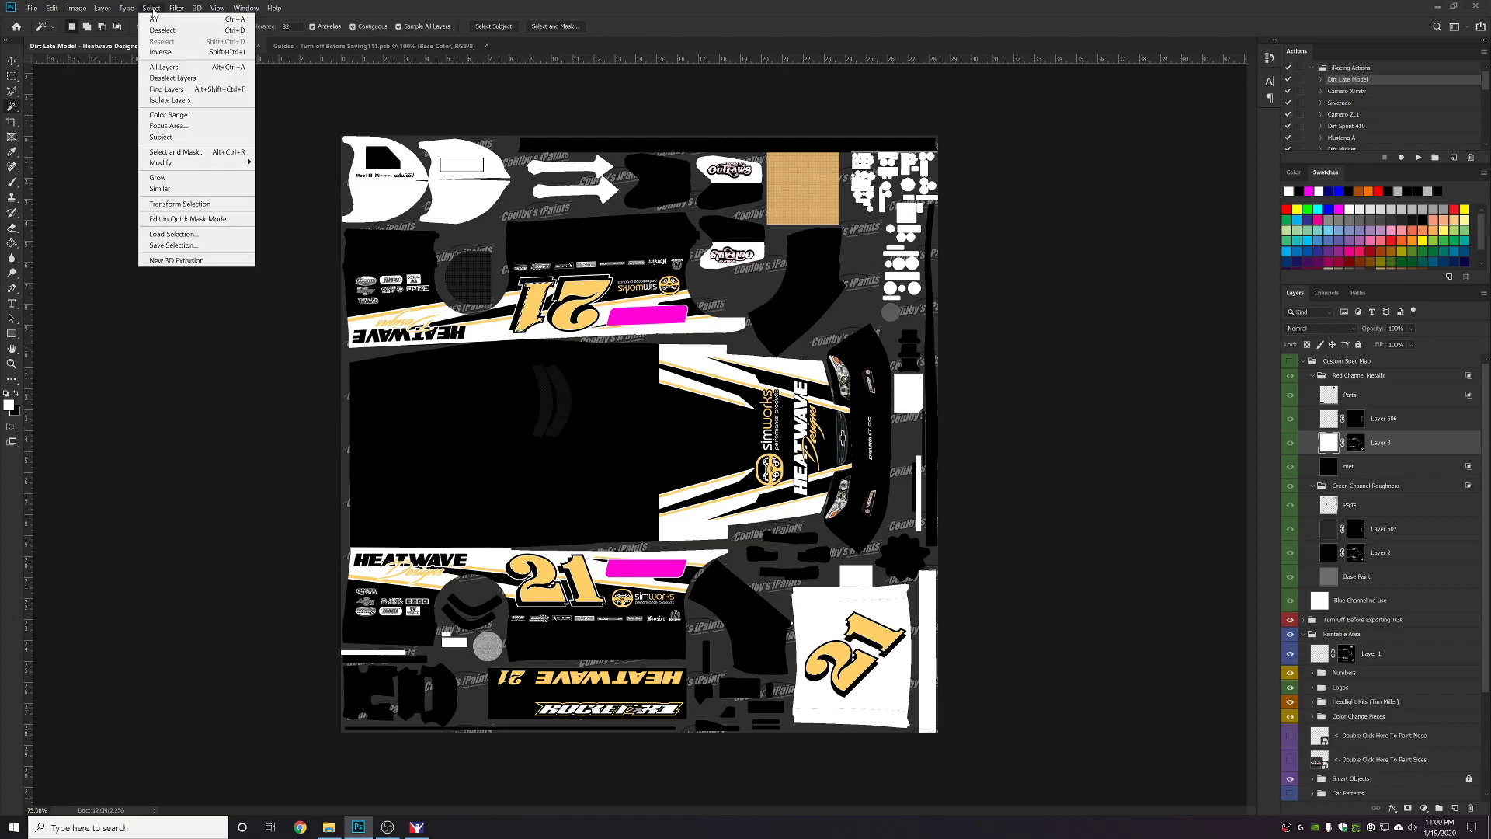
click(160, 188)
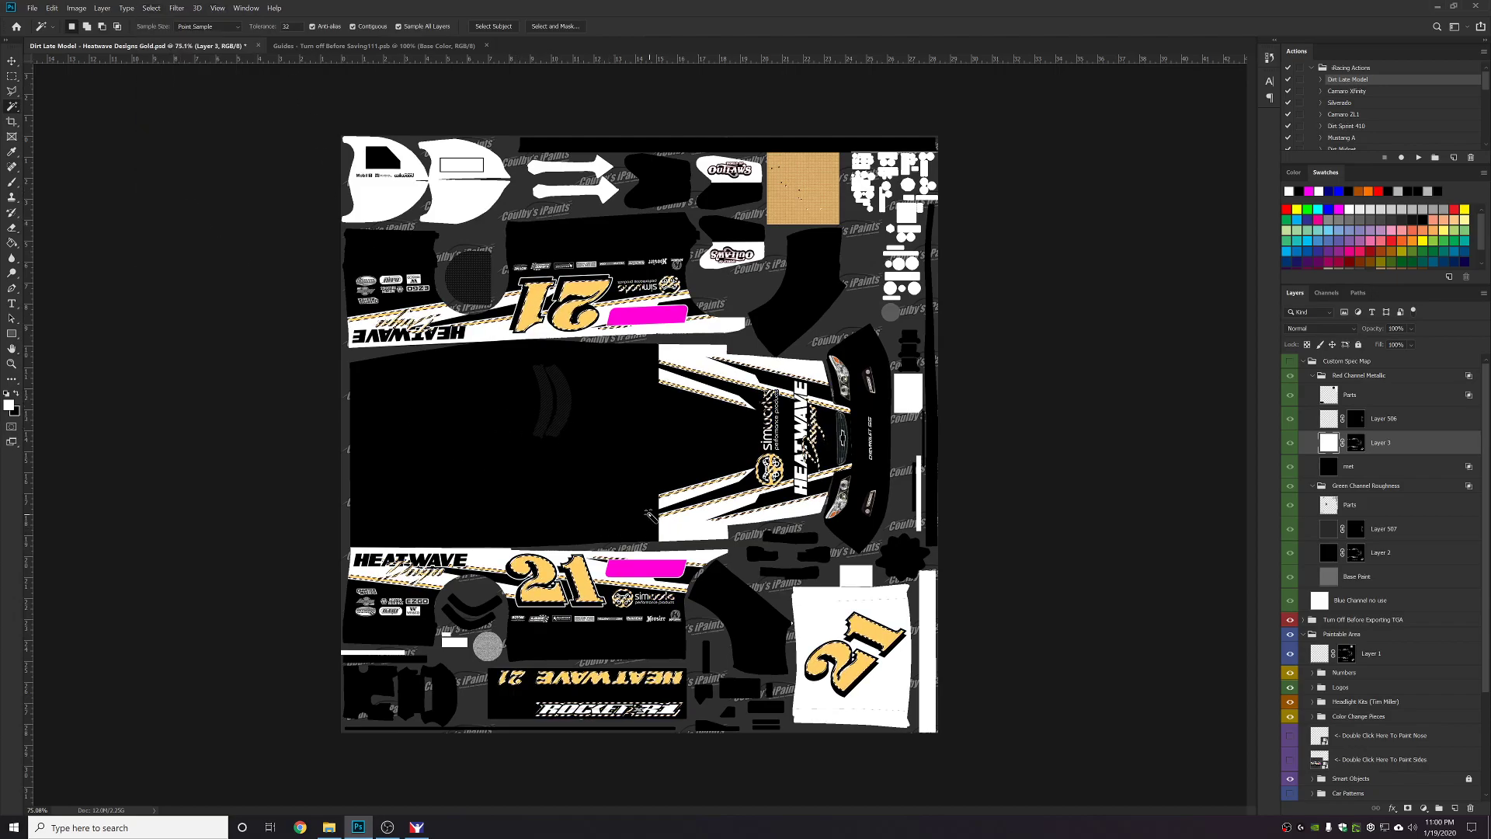
Replace the old masks on spec Layer 3 and Layer 2 with masks from the gold selection.
right_click(1356, 439)
click(1390, 458)
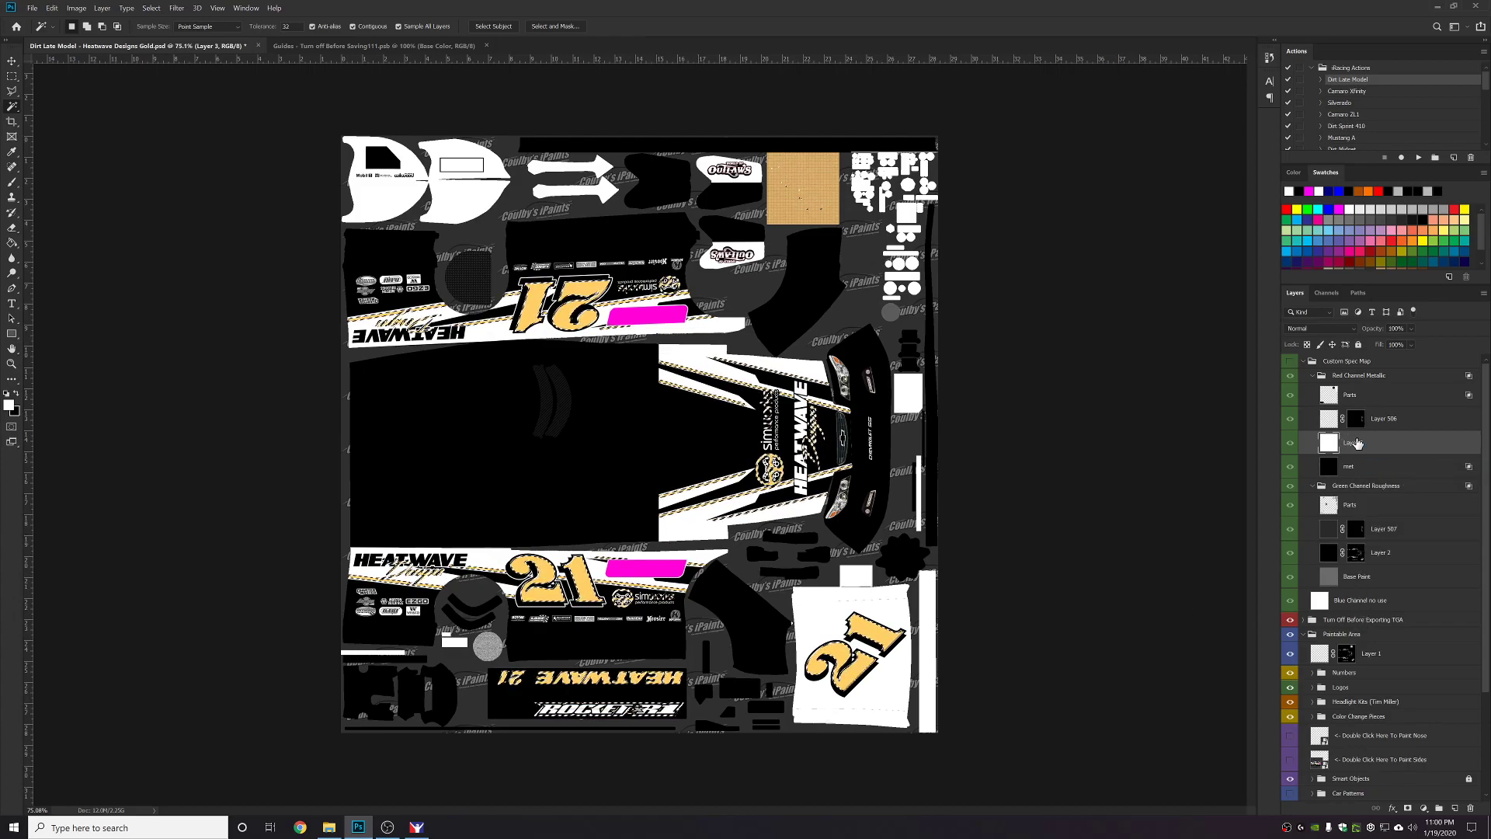
right_click(1357, 552)
click(1395, 581)
key(ctrl+z)
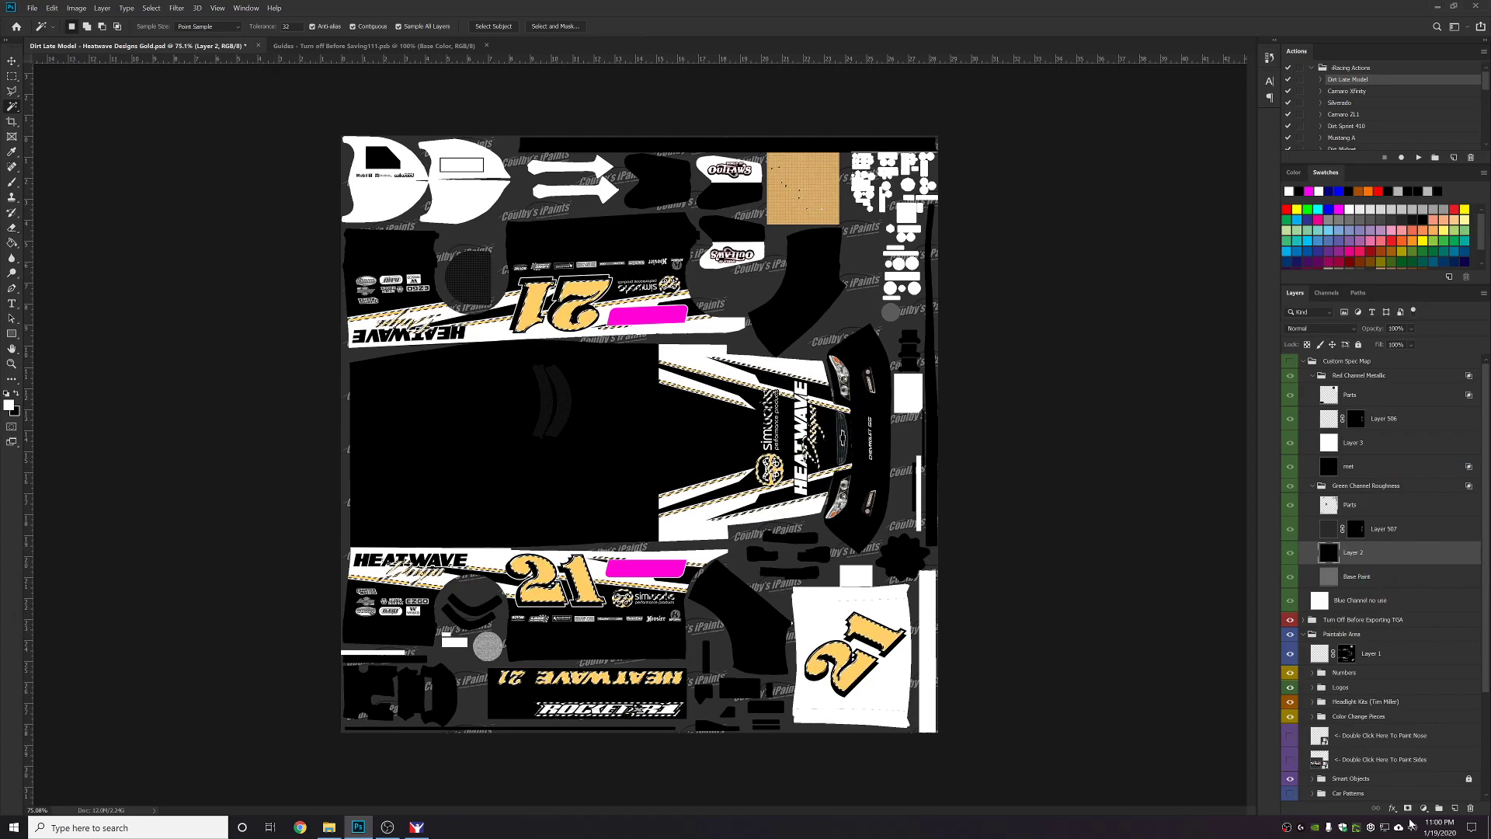
ctrl+click(1356, 552)
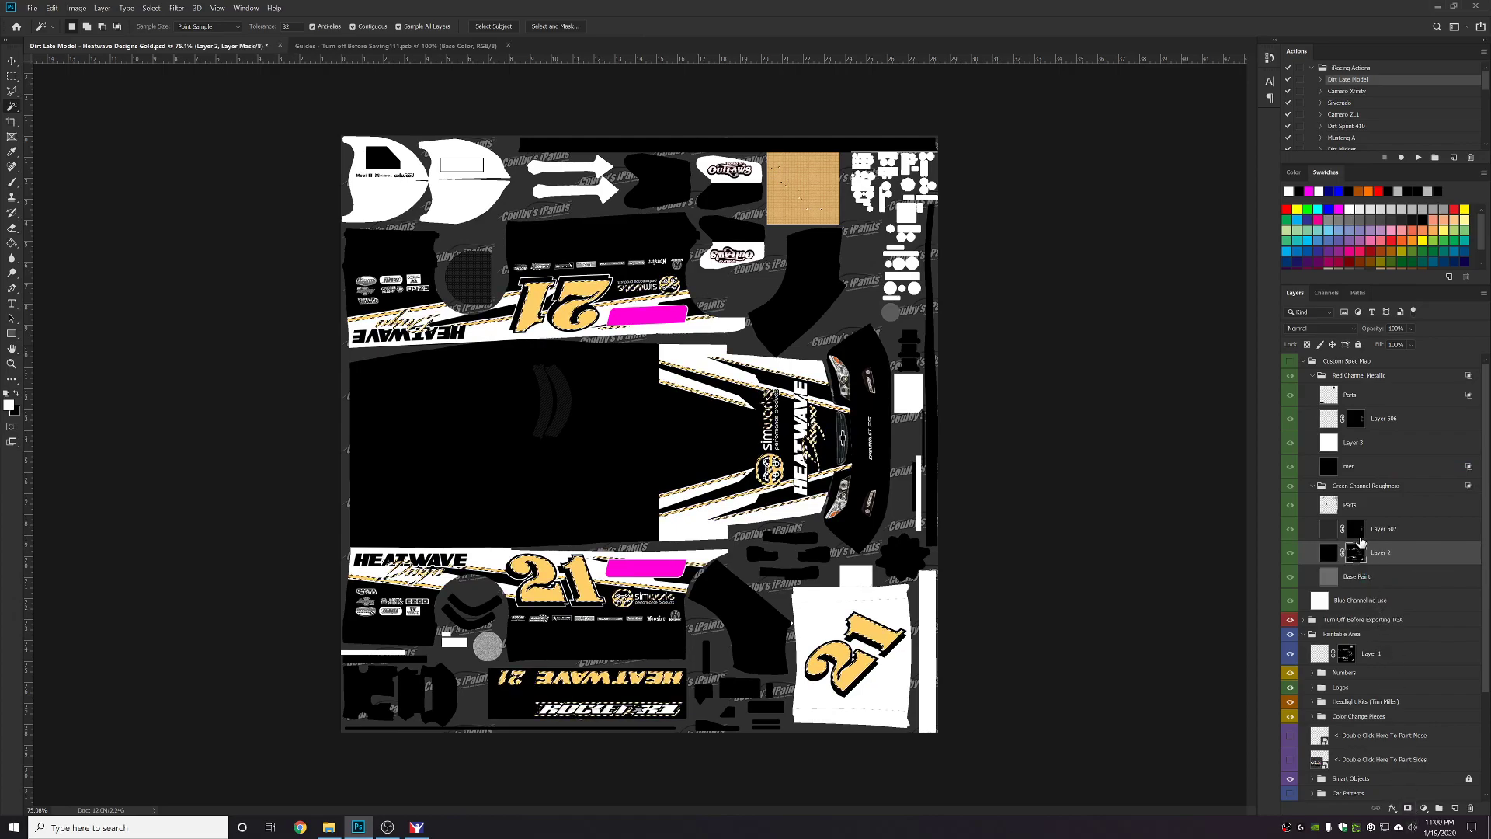
click(1352, 442)
click(1408, 809)
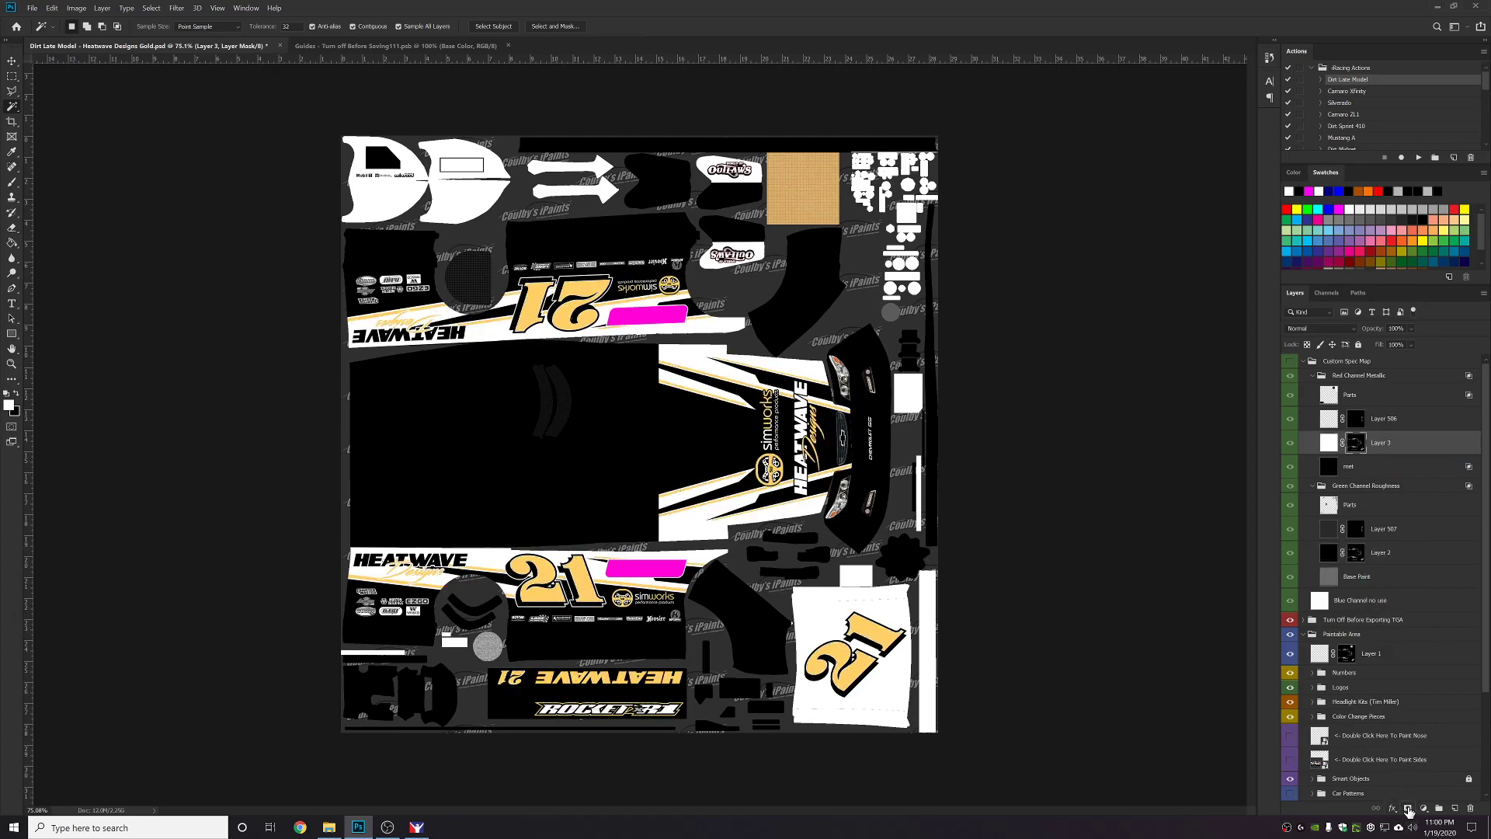
Turn off Color Overlay on both Fortune Auto logos in the guides file, restoring normal colours.
click(392, 45)
click(1352, 514)
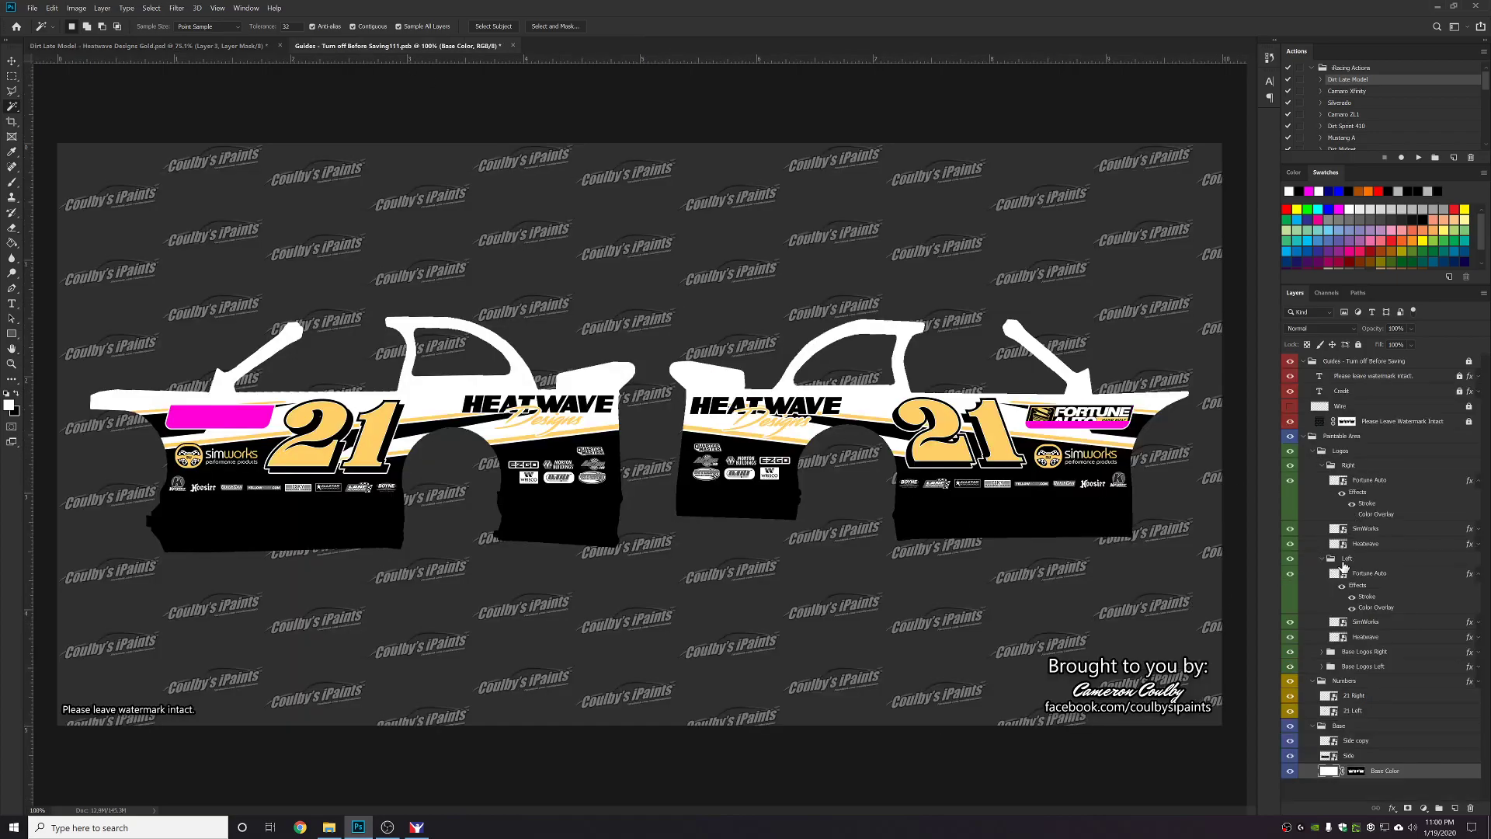
click(1352, 607)
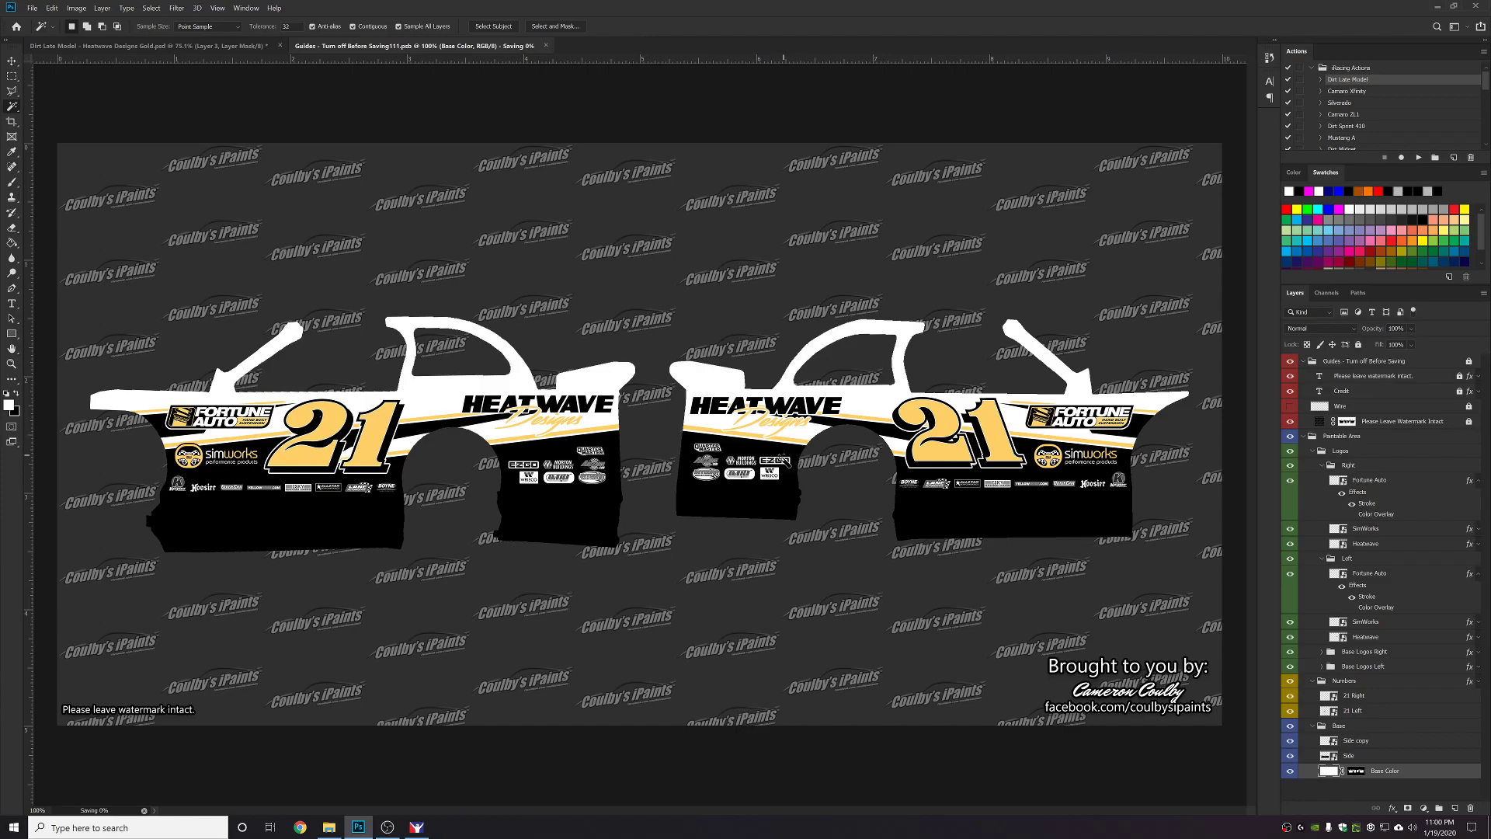
click(150, 49)
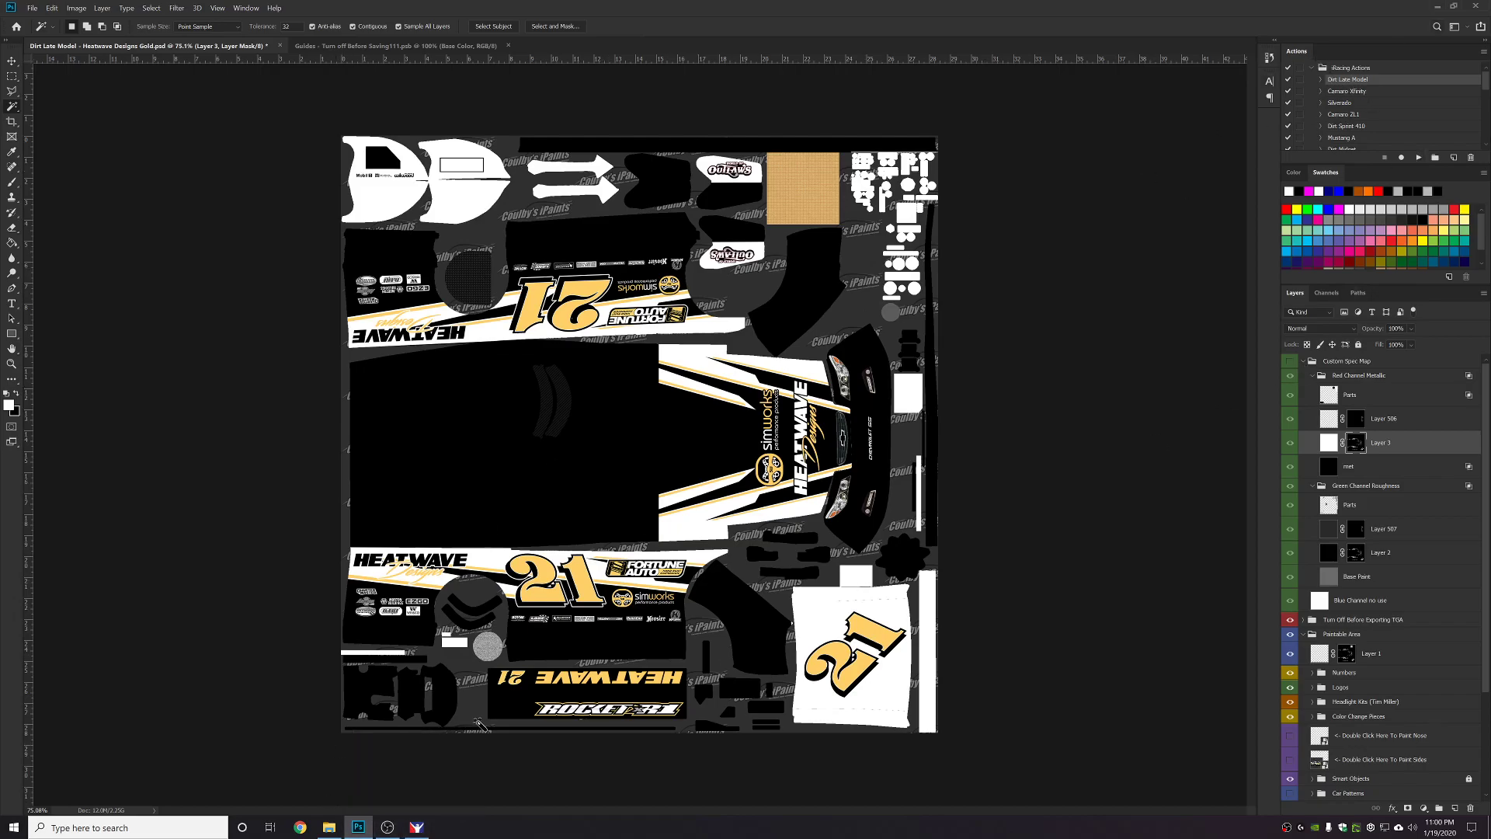
Reload car 21's paint in iRacing with Ctrl+R and view it from rear-left, side and front-left.
mouse_move(417, 831)
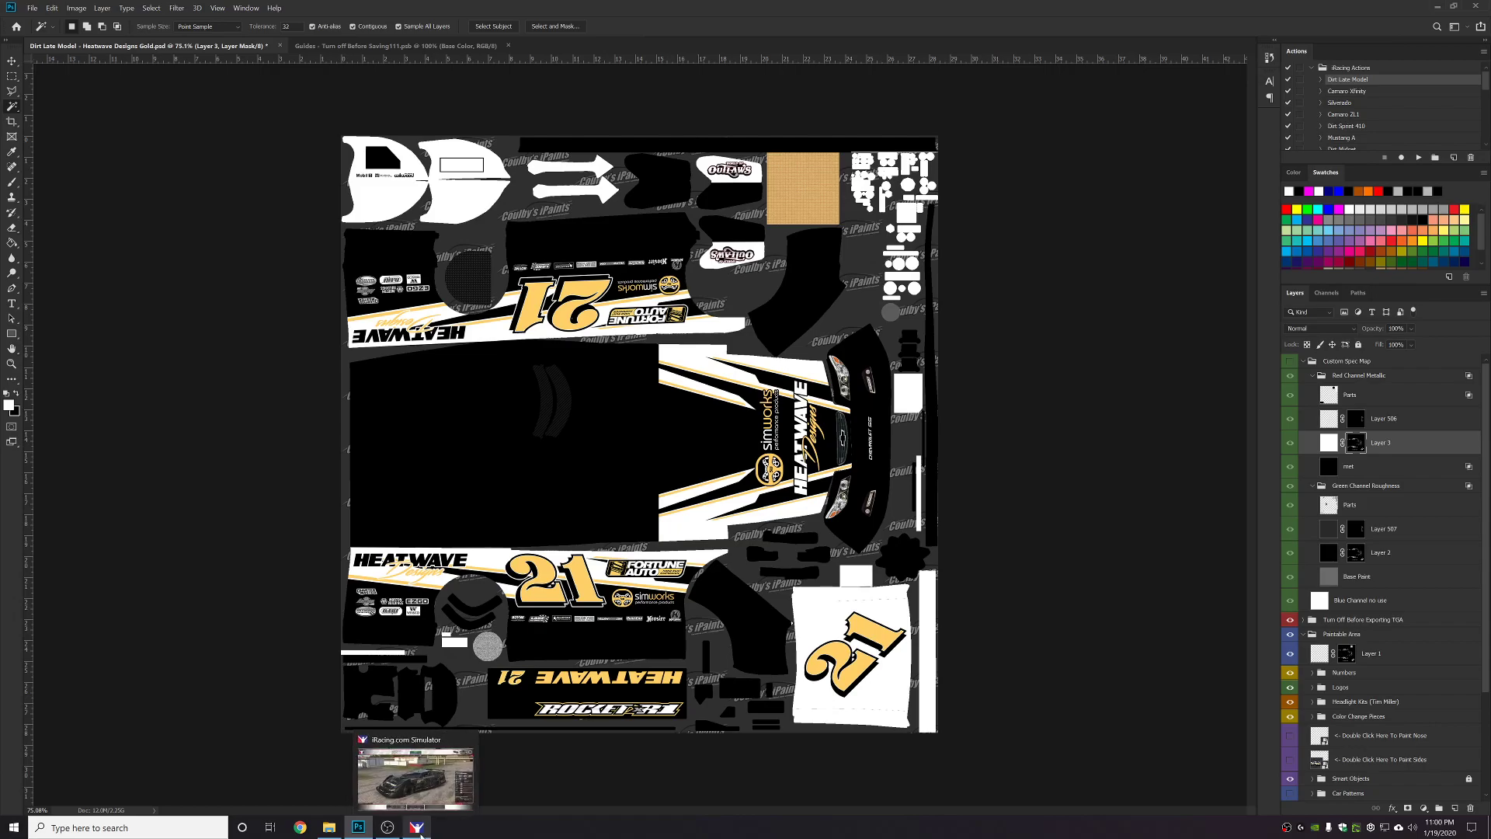
click(416, 831)
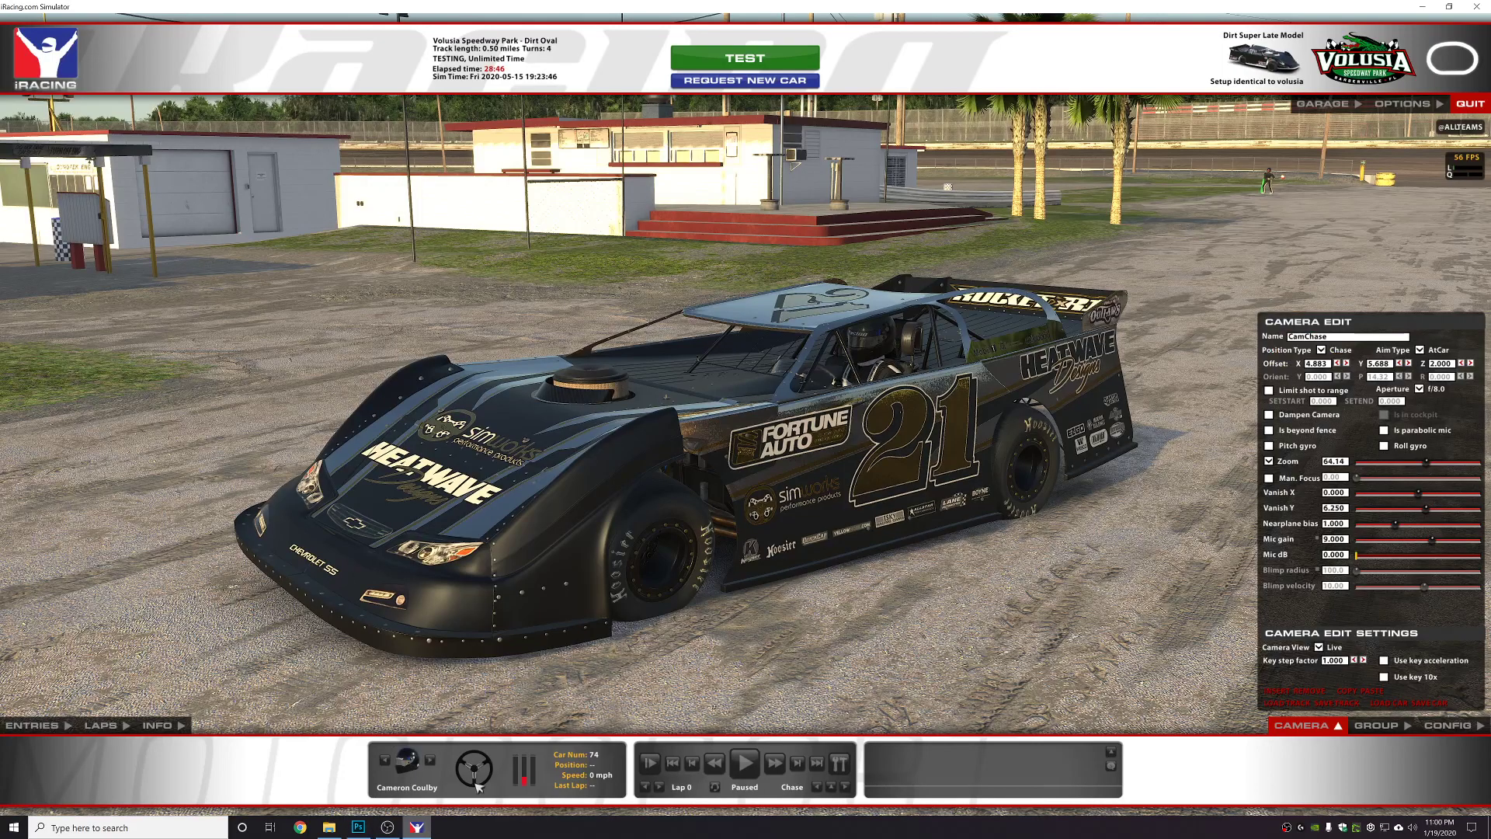
key(ctrl+r)
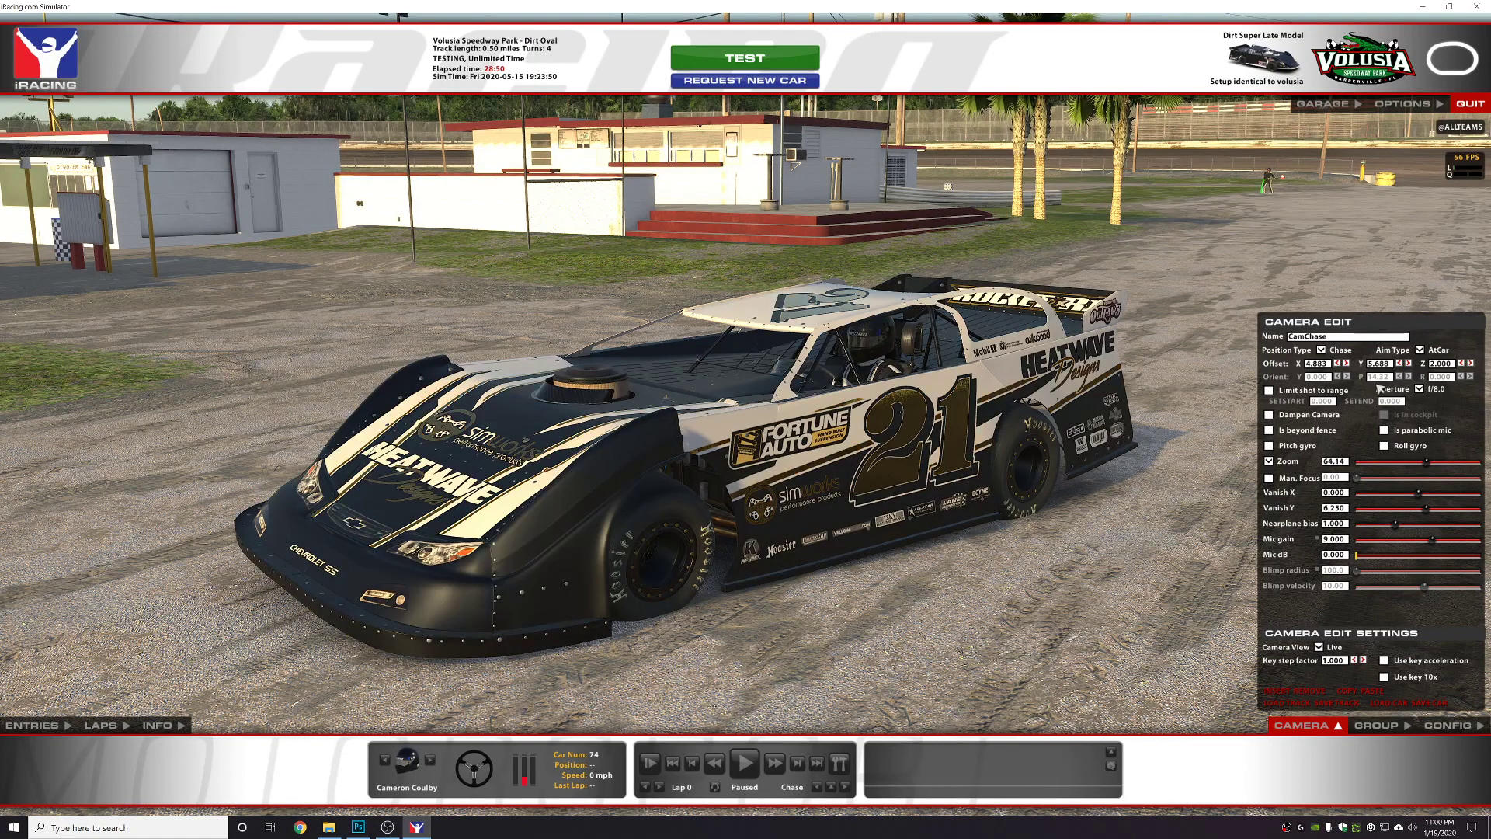
click(1410, 363)
click(1409, 363)
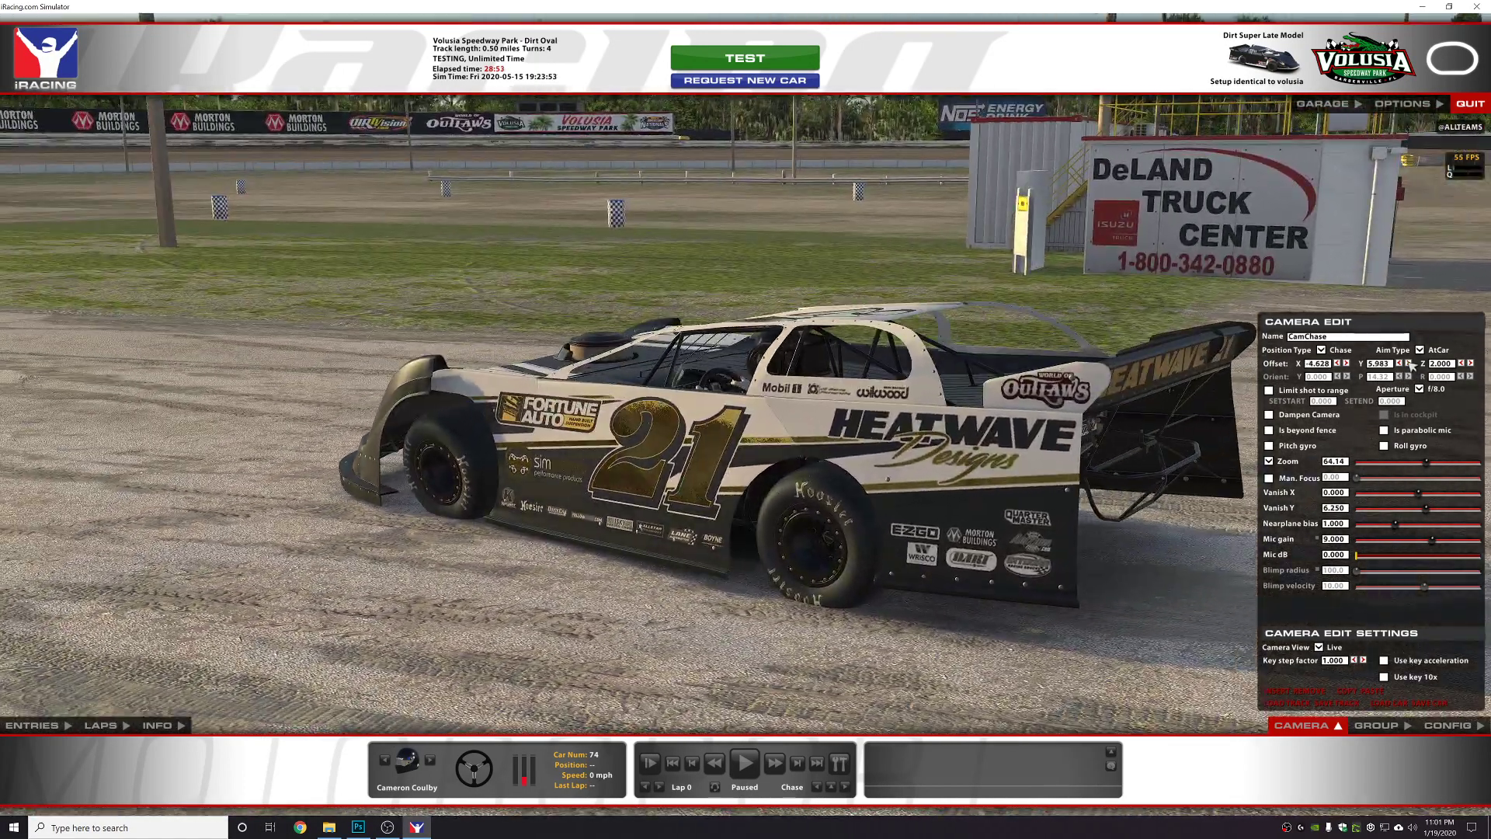
click(1408, 363)
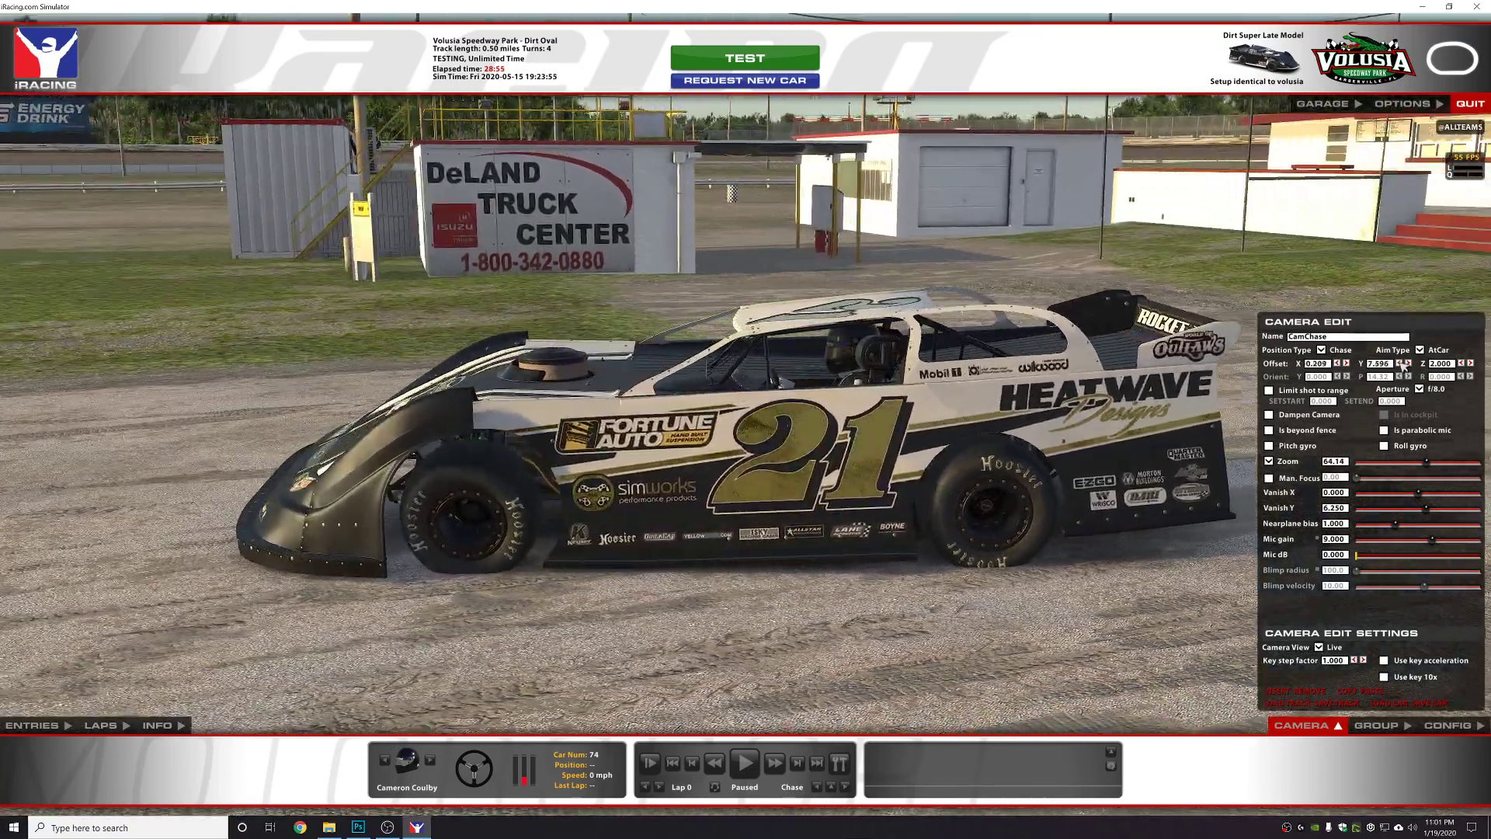
click(1407, 363)
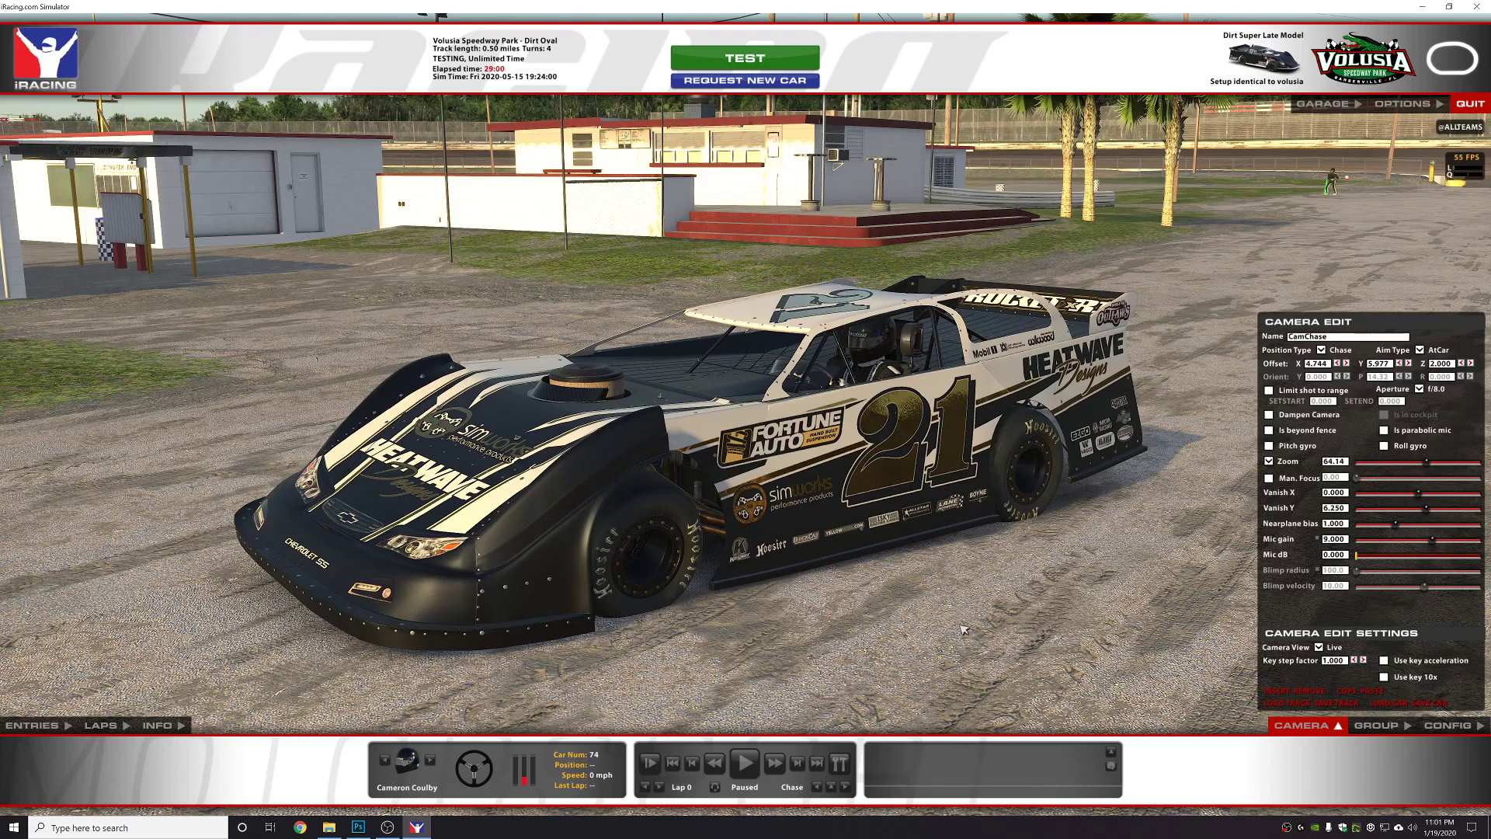
click(358, 826)
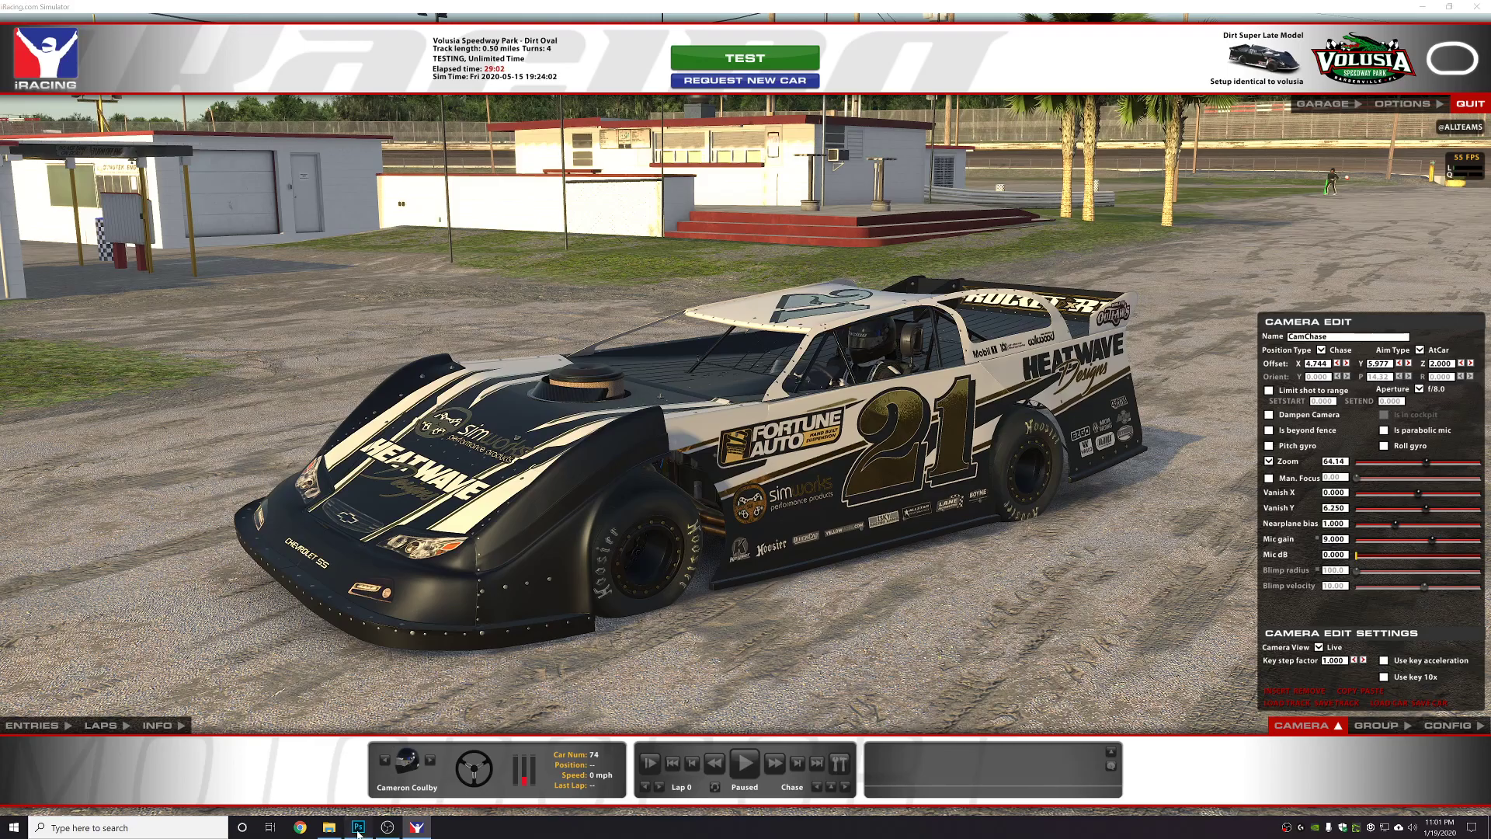